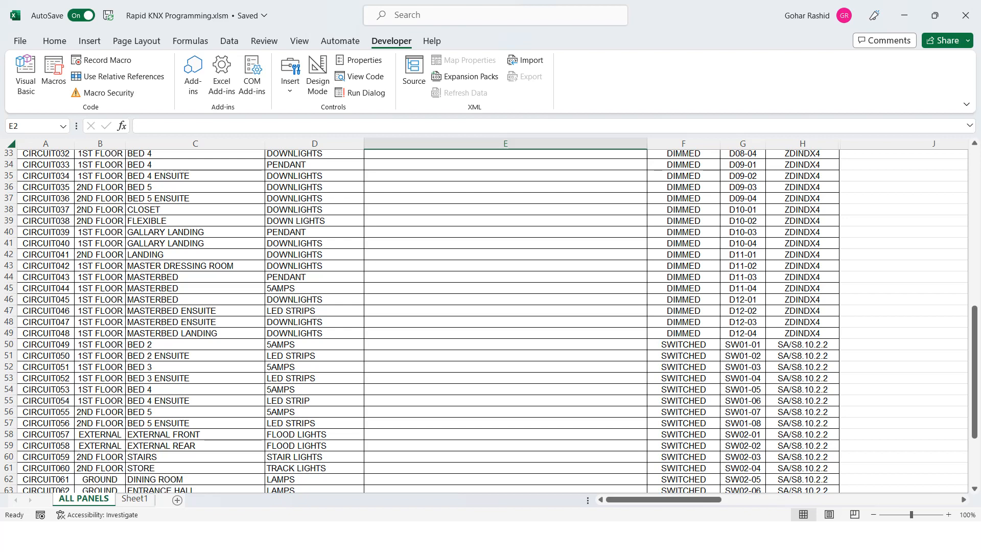
- Fill the formula =A2&"_"&B2&"_"&C2&"_"&D2&"_" from E2 down the whole FORMULA column
drag(974, 366, 974, 370)
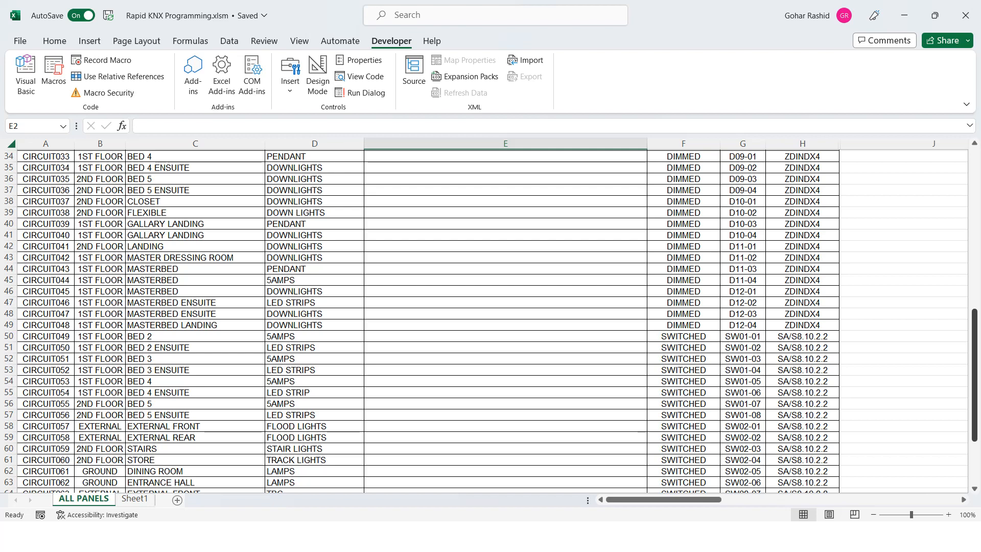
drag(974, 376, 974, 213)
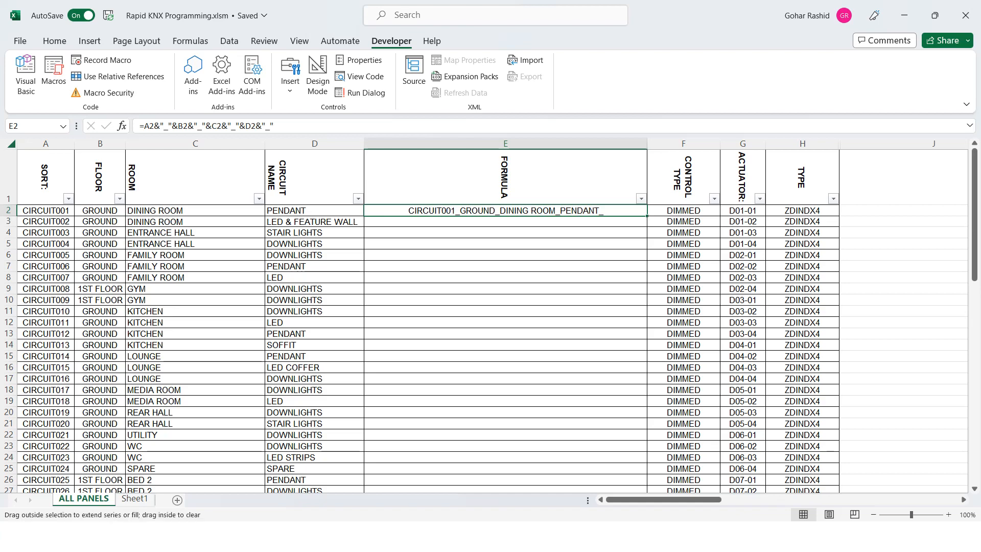
double_click(646, 215)
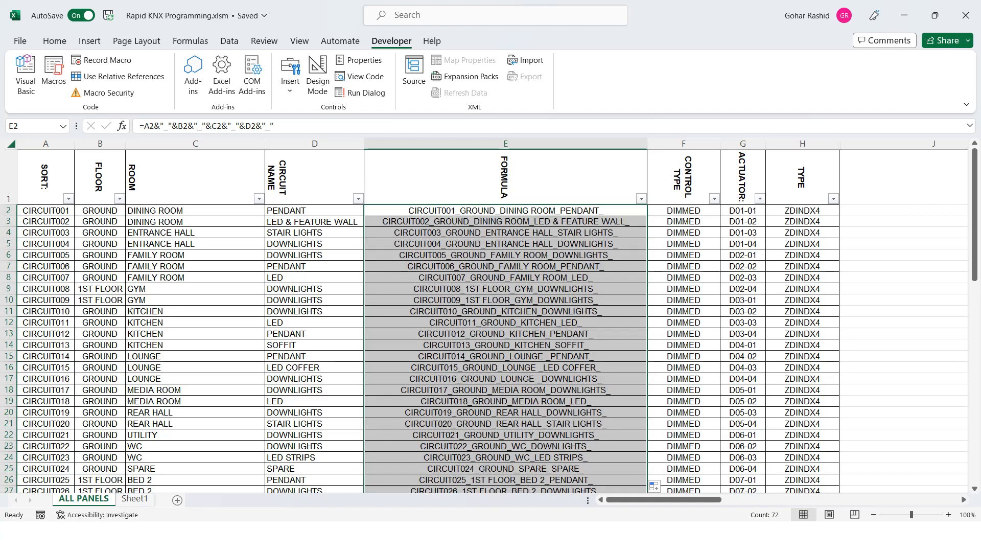
mouse_move(974, 194)
mouse_down()
mouse_move(974, 397)
mouse_move(974, 194)
mouse_up()
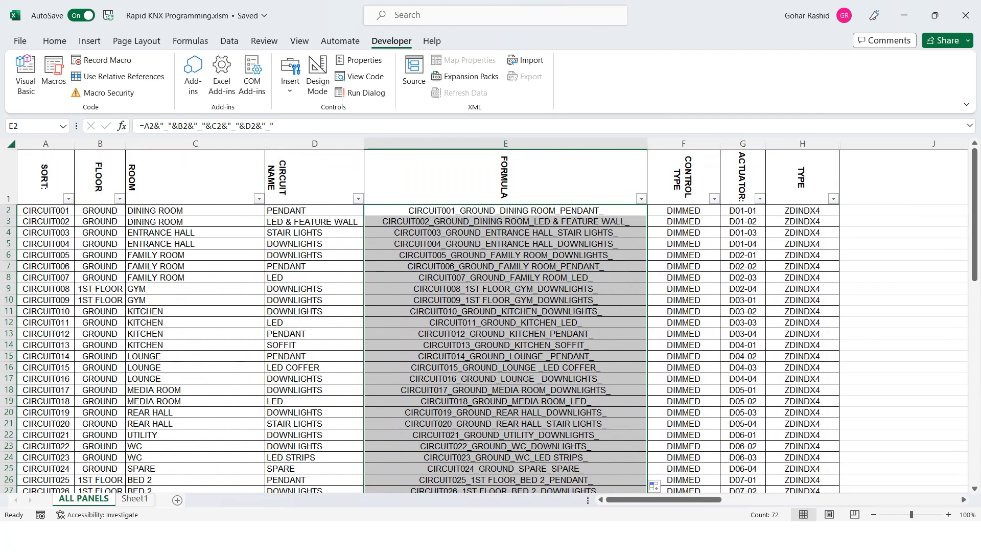
click(505, 210)
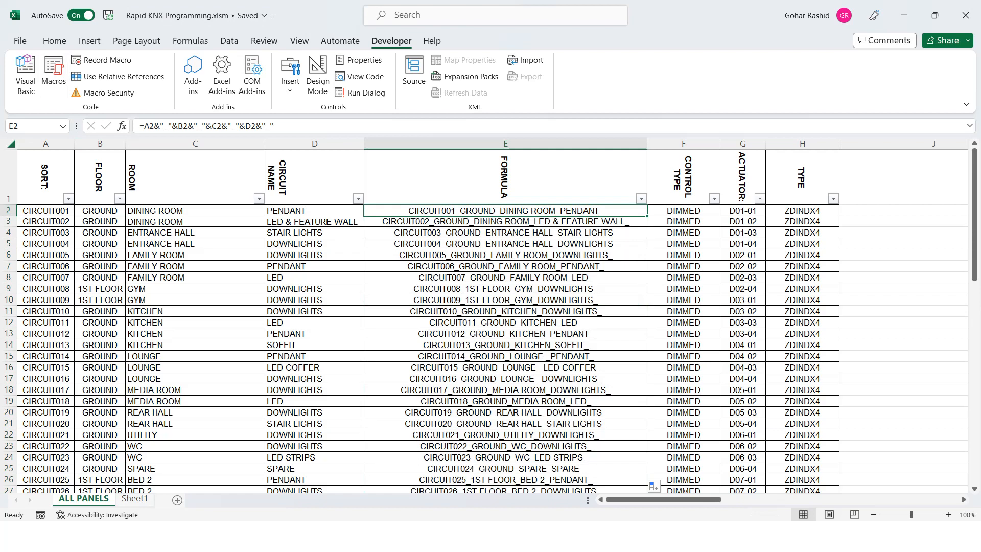
- Run the Rapid_KNX_Programming macro on Sheet1 starting from cell A1 and end the run-time error prompt
click(135, 498)
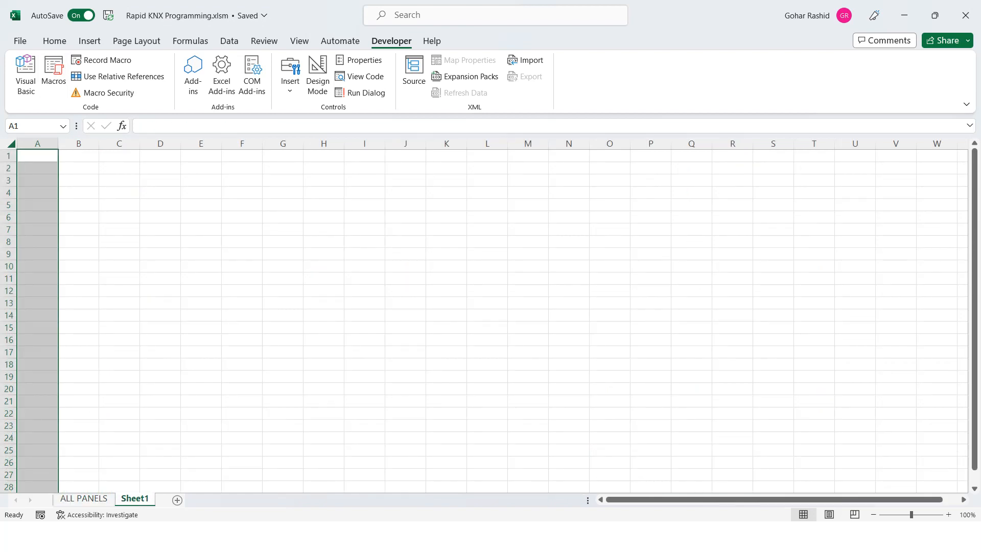
click(38, 217)
click(37, 155)
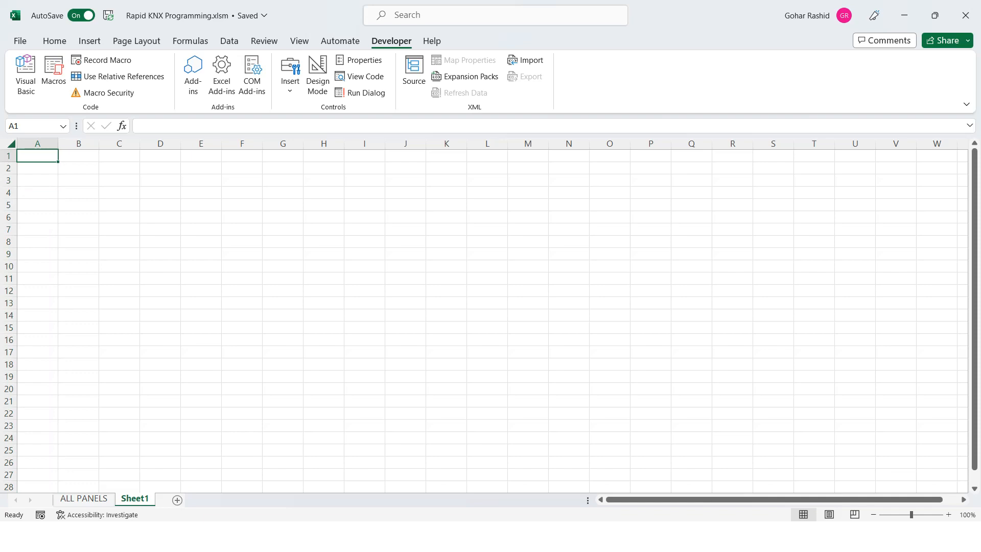
click(53, 74)
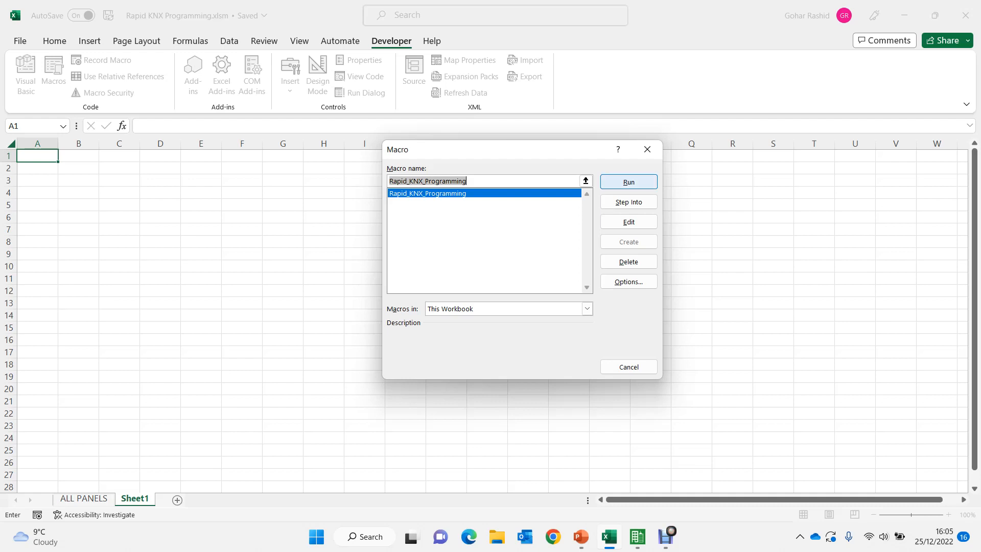
click(629, 181)
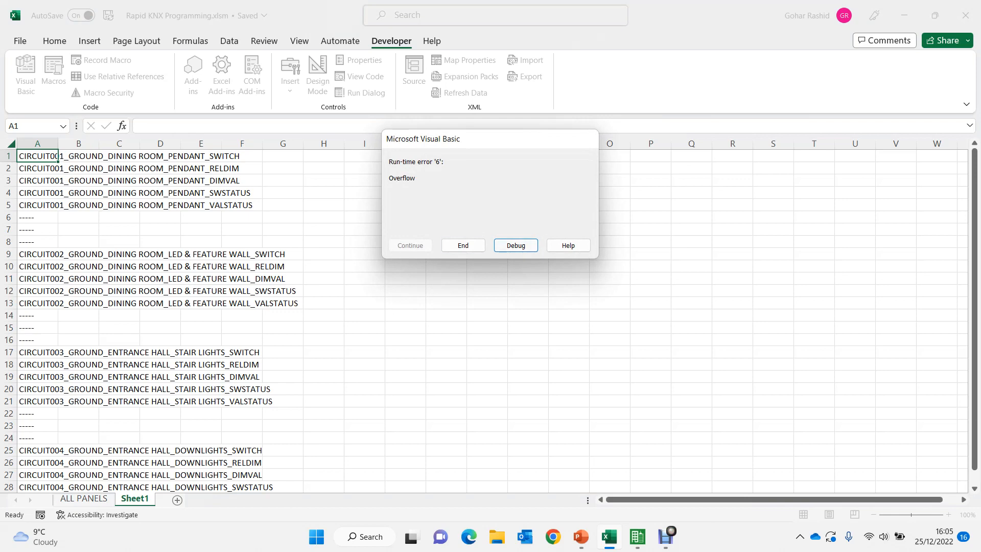
click(462, 245)
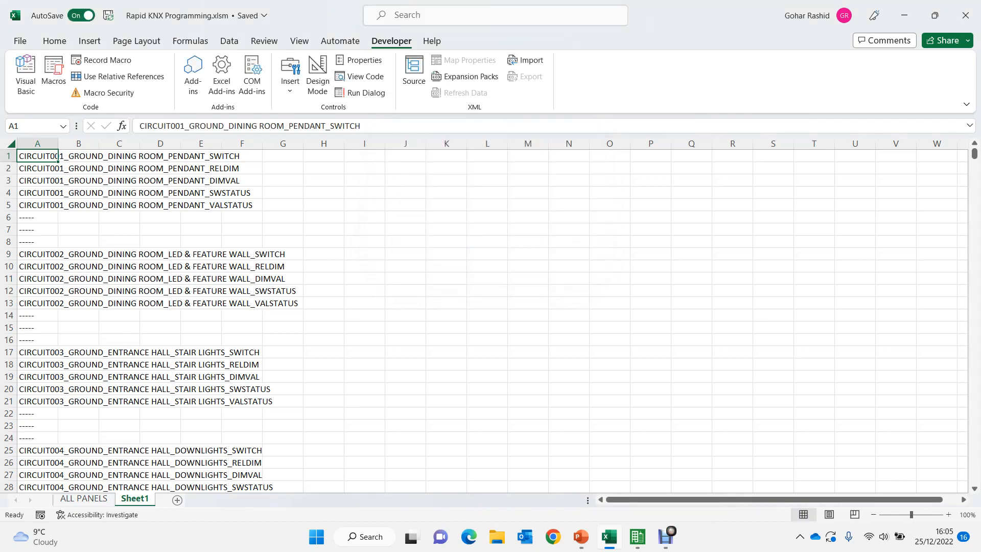
- Review the generated circuit address names in column A of Sheet1, including the switched circuits near the end
mouse_move(974, 154)
mouse_down()
mouse_move(974, 220)
mouse_move(974, 153)
mouse_up()
key(ctrl+shift+Down)
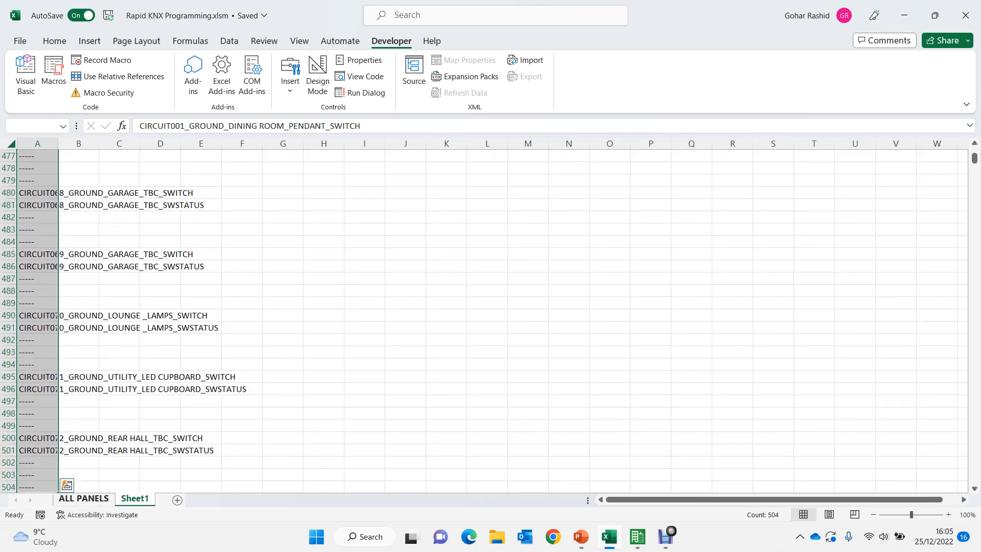
key(Down)
key(Down)
key(Down)
key(Down)
key(Down)
key(Down)
key(Down)
key(Down)
key(Down)
key(Down)
key(Down)
key(Down)
key(Down)
key(Down)
key(Down)
key(Down)
key(Down)
key(Down)
key(Down)
key(Down)
key(Down)
key(Down)
key(Down)
key(Down)
key(Down)
key(Down)
key(Down)
key(Down)
key(Down)
key(Down)
key(Down)
key(Down)
key(Down)
key(Down)
key(Down)
key(Down)
key(Down)
key(Down)
key(Down)
key(Down)
key(Down)
key(Down)
key(Down)
key(Down)
key(Down)
key(Down)
key(Down)
key(Down)
key(Down)
key(Down)
key(Down)
key(Down)
key(Down)
key(Down)
key(Down)
key(Down)
key(Down)
key(Down)
key(Down)
key(Down)
key(Down)
key(Down)
key(Down)
key(Down)
key(Down)
key(Down)
key(Down)
key(Down)
key(Down)
key(Down)
key(Down)
key(Down)
key(Down)
key(Down)
key(Down)
key(Down)
key(Down)
key(Down)
key(Down)
key(Down)
key(Down)
key(Down)
key(Down)
key(Down)
key(Down)
key(Down)
key(Down)
key(Down)
key(Down)
key(Down)
key(Down)
key(Down)
key(Down)
key(Down)
key(Down)
key(Down)
key(Down)
key(Down)
key(Down)
key(Down)
key(Down)
key(Down)
key(Down)
key(Down)
key(Down)
key(Down)
key(Down)
key(Down)
key(Down)
key(Down)
key(Down)
key(Down)
key(Down)
key(Down)
key(Down)
key(Down)
key(Down)
key(Down)
key(Down)
key(Down)
key(Down)
key(Down)
key(Down)
key(Down)
key(Down)
key(Down)
key(Down)
key(Down)
key(Down)
key(Down)
key(Down)
key(Down)
key(Down)
key(Down)
key(Down)
key(Down)
key(Down)
key(Down)
key(Down)
key(Down)
key(Down)
key(Down)
key(Down)
key(Down)
key(Down)
key(Down)
key(Down)
key(Down)
key(Down)
key(Down)
key(Down)
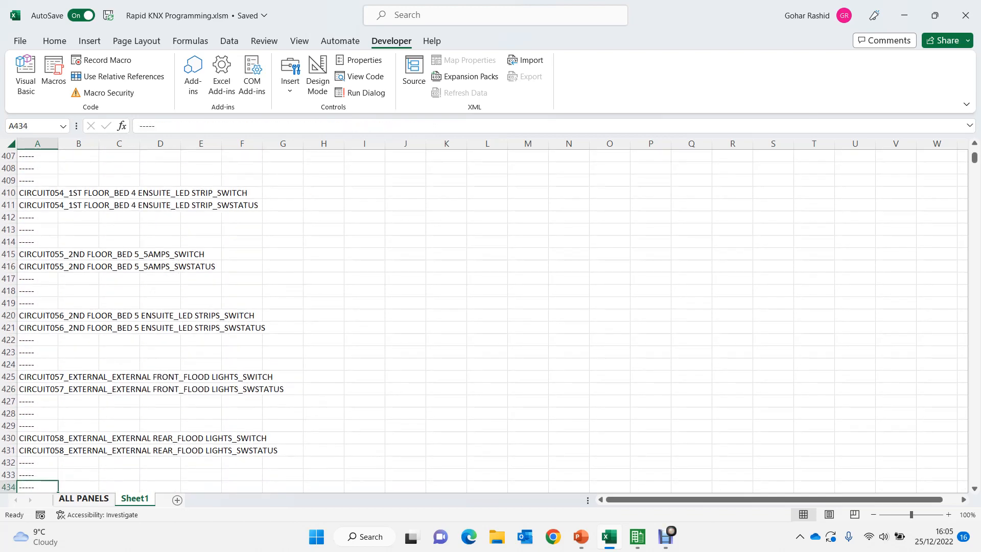
key(Down)
key(Down)
key(Down)
key(Down)
key(Down)
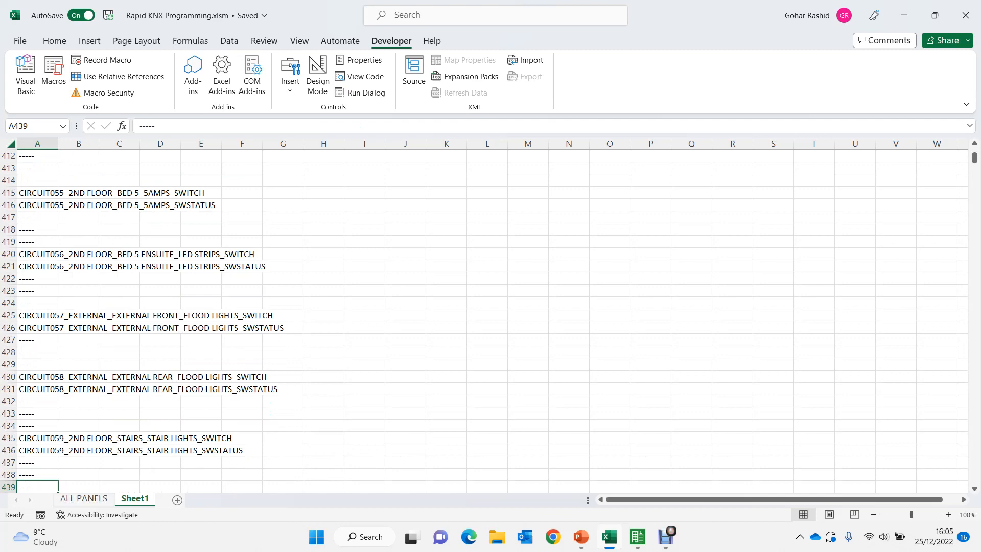
- Switch to ETS5, select LCP-01 under the LCP building part and open the product catalog
click(637, 536)
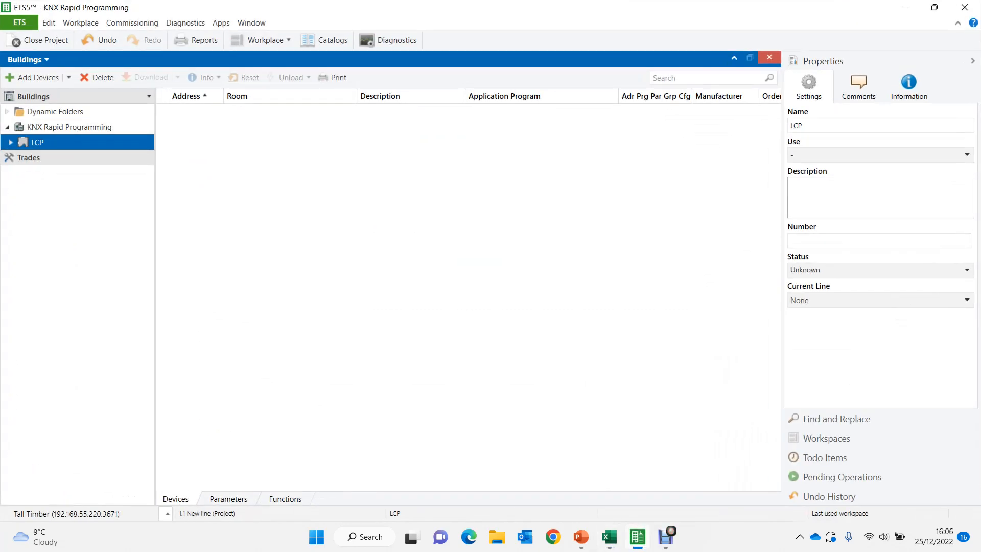
click(11, 143)
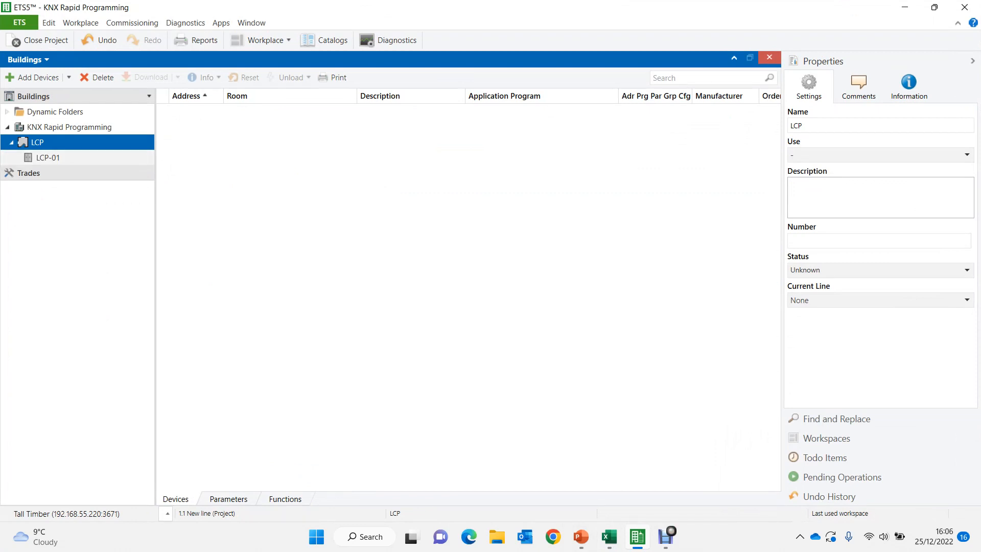
click(48, 158)
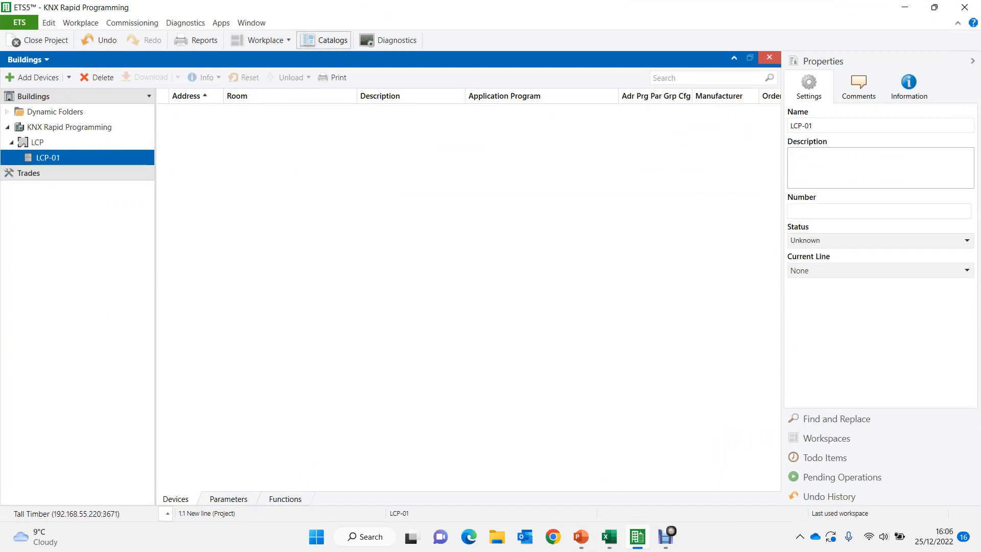
click(324, 40)
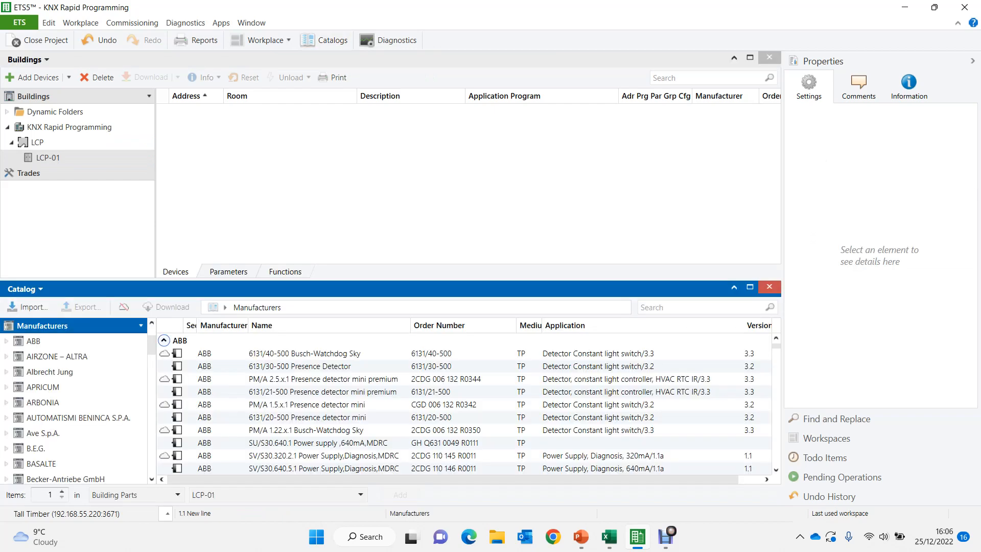
- Switch to Excel and copy the dimmer type ZDINDX4 from cell H2 of the ALL PANELS sheet
click(609, 537)
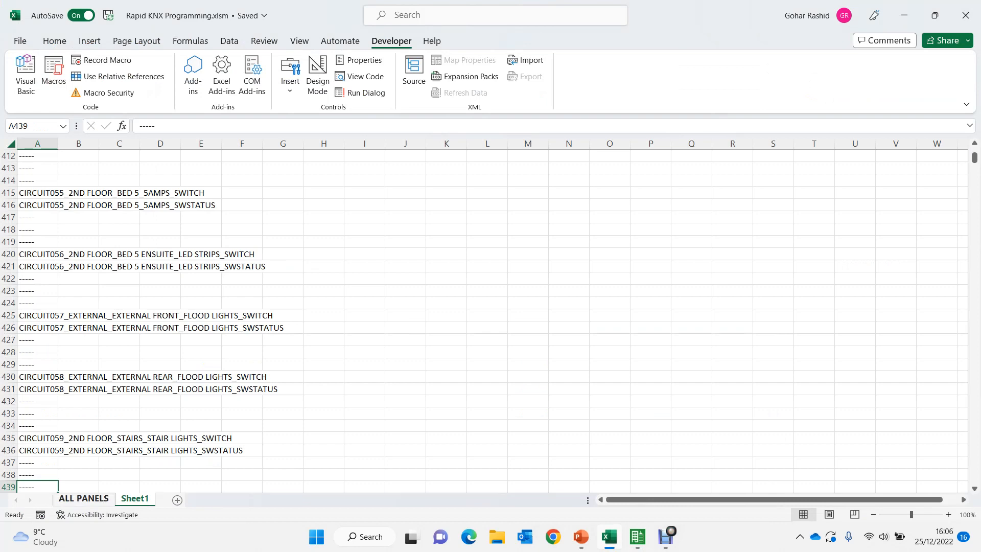
click(84, 499)
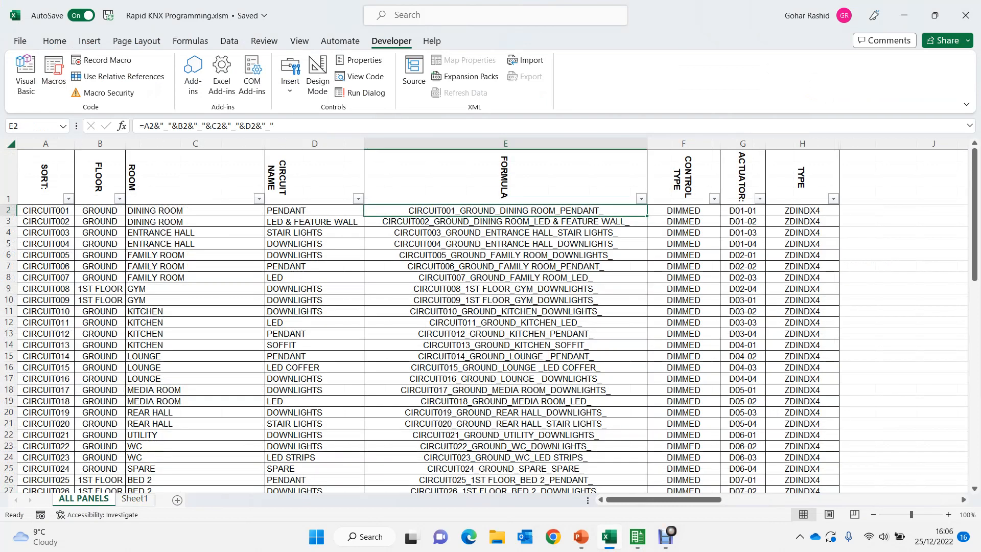
click(801, 211)
key(ctrl+c)
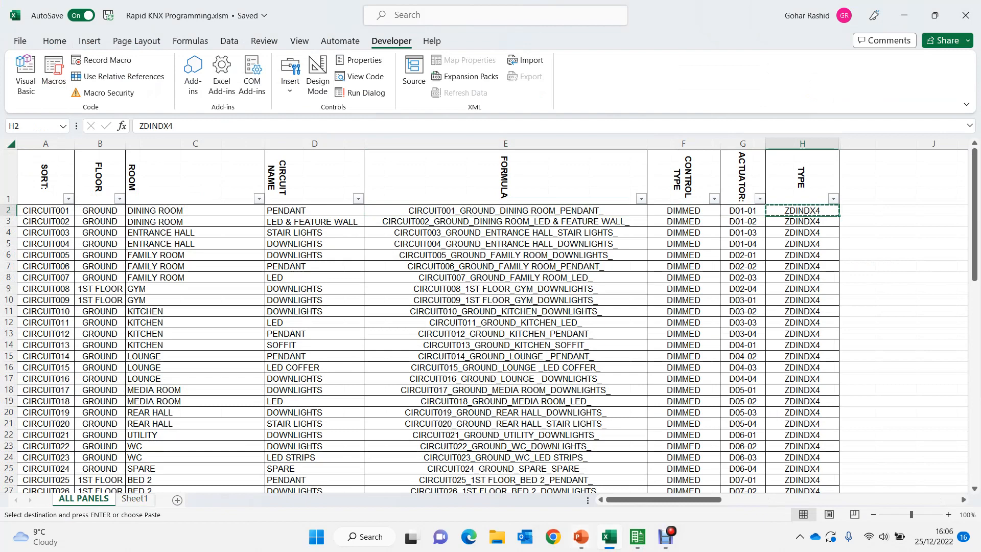
- In ETS5, find ZDINDX4 in the catalog and add the NarrowDIM X4 to LCP-01, clearing the search term when done
key(alt+Tab)
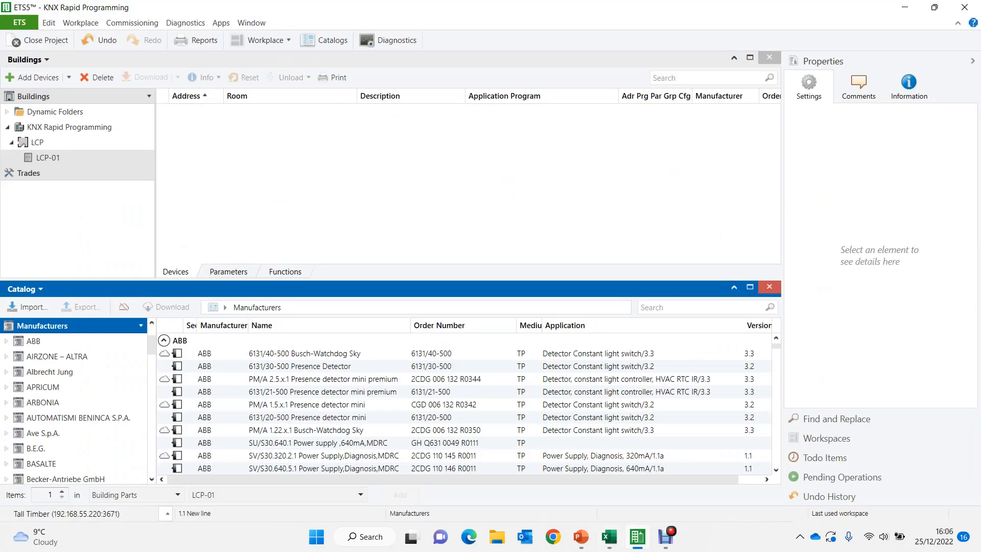
click(700, 307)
key(ctrl+v)
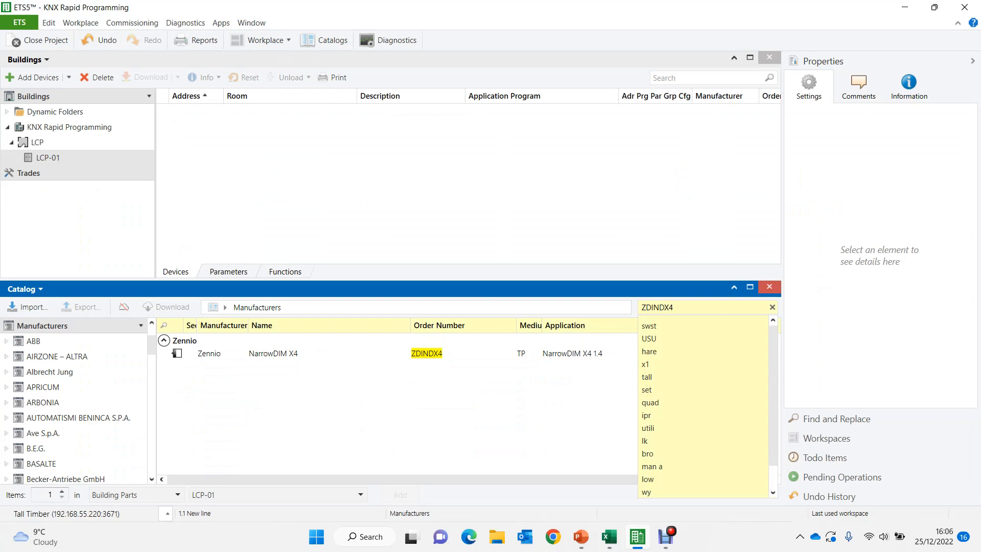
key(Return)
drag(247, 354, 249, 179)
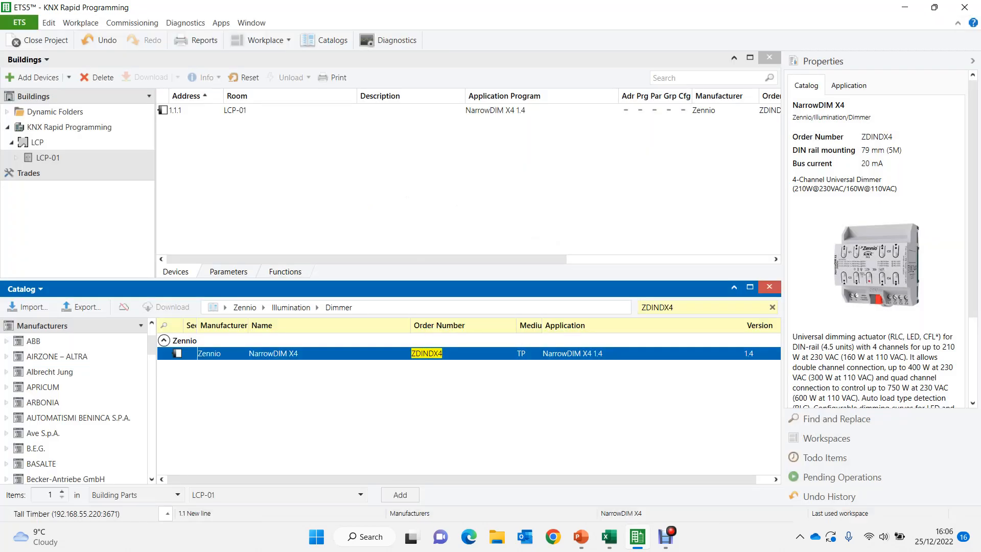
double_click(657, 308)
key(BackSpace)
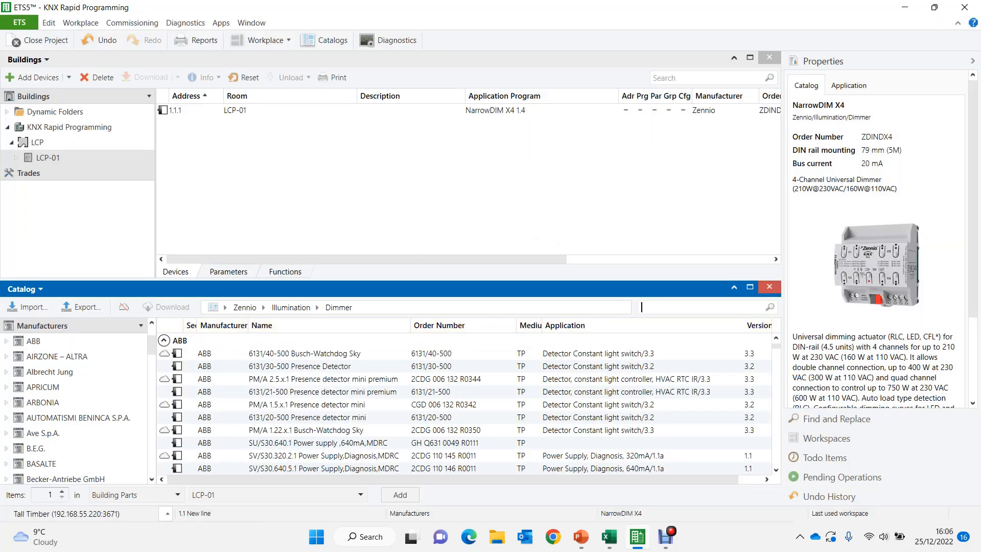
text(swst)
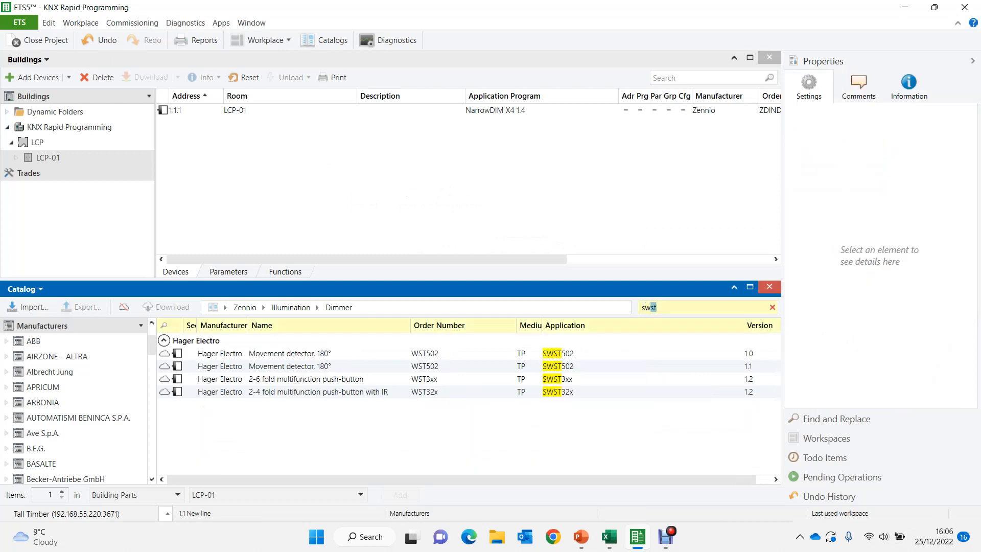
key(BackSpace)
key(BackSpace)
key(BackSpace)
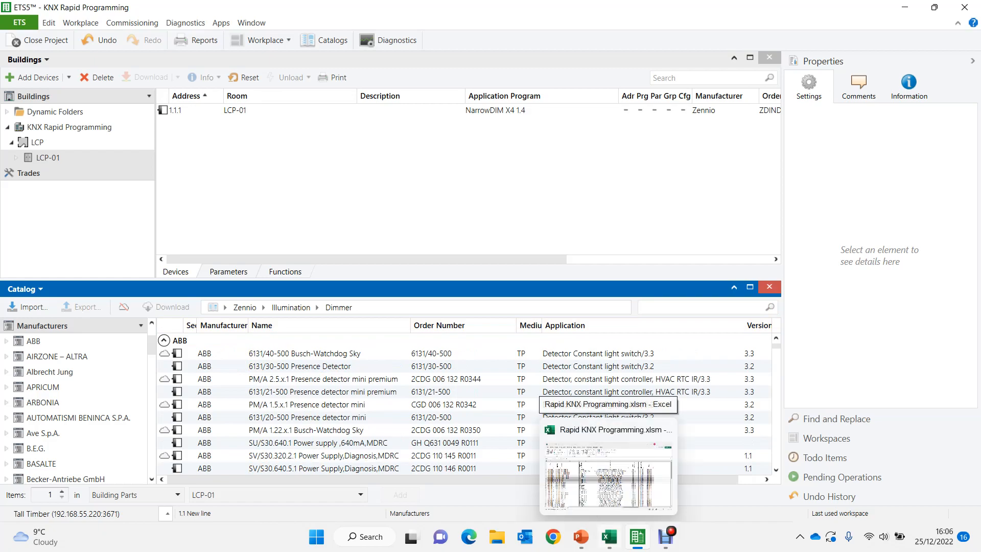
- Switch to Excel and copy the switch actuator type SA/S8.10.2.2 from cell H63 of the ALL PANELS sheet
click(608, 536)
drag(974, 228, 974, 431)
click(802, 374)
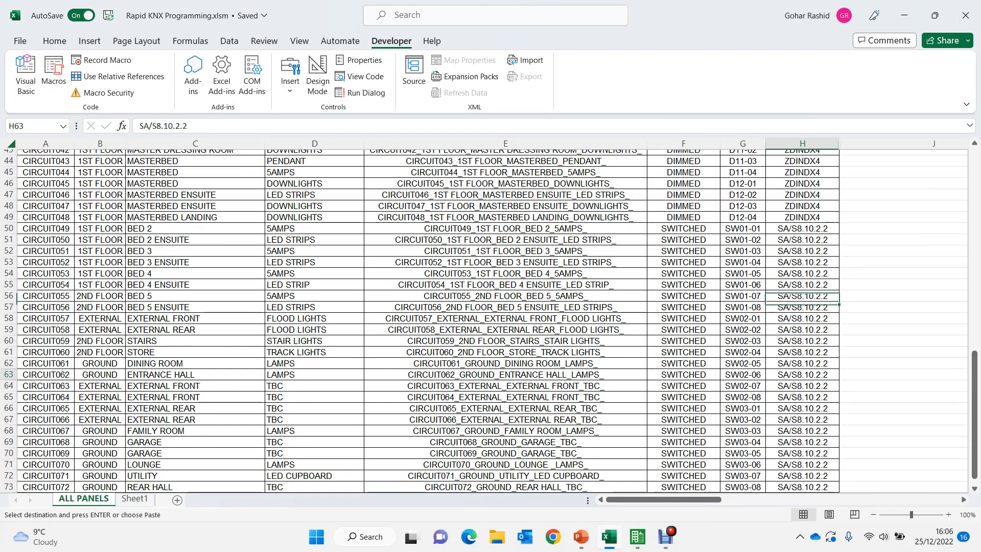
key(ctrl+c)
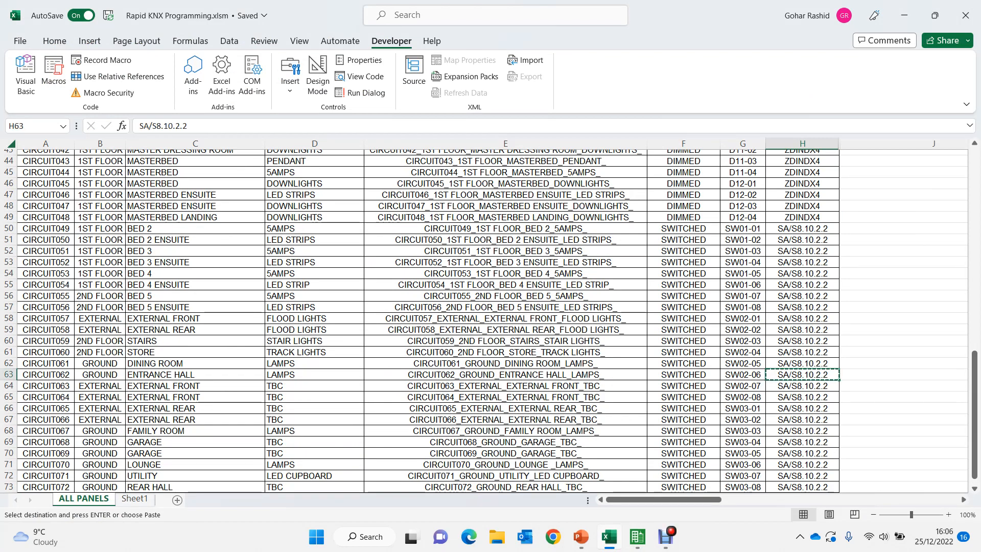
- In ETS5, find SA/S8.10.2.2 in the catalog and add the ABB switch actuator to LCP-01, closing the catalog when done
click(637, 536)
key(ctrl+v)
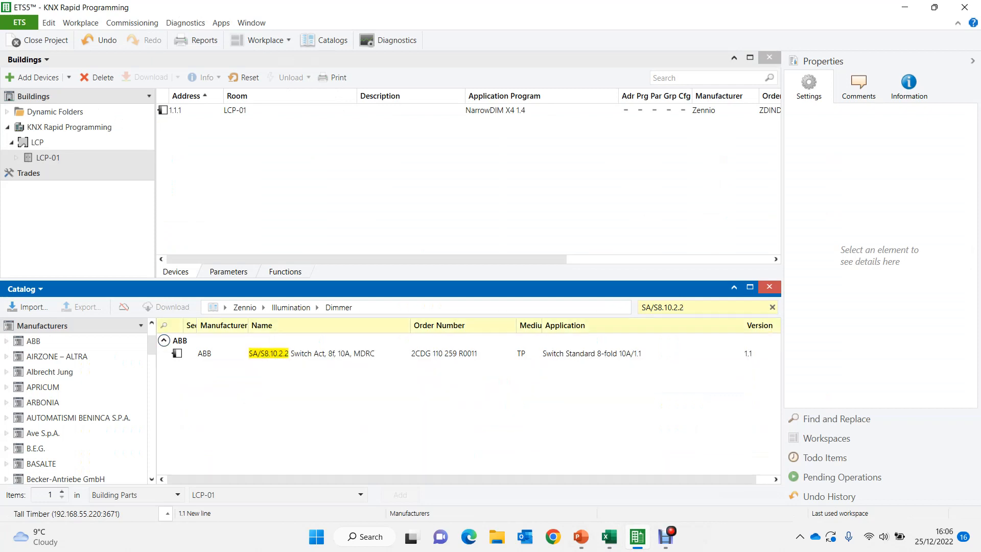
mouse_move(255, 354)
mouse_down()
mouse_move(253, 272)
mouse_move(265, 199)
mouse_up()
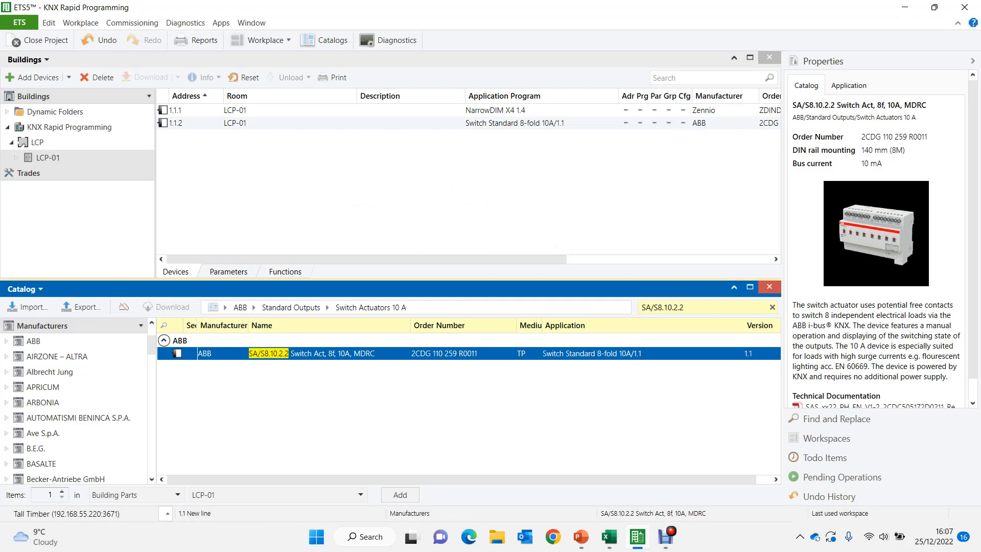
click(769, 287)
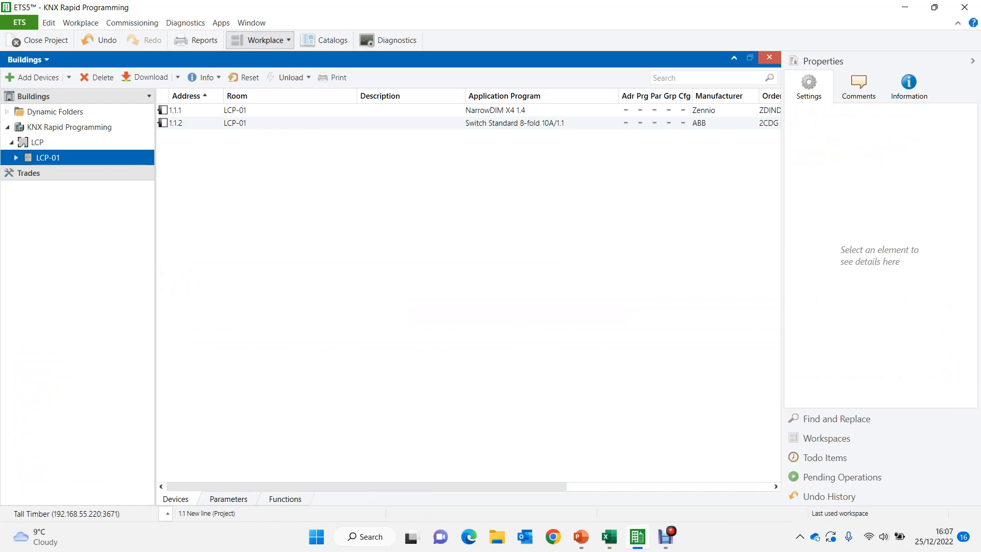
- Open an additional Group Addresses panel alongside the Buildings view
click(259, 40)
mouse_move(286, 105)
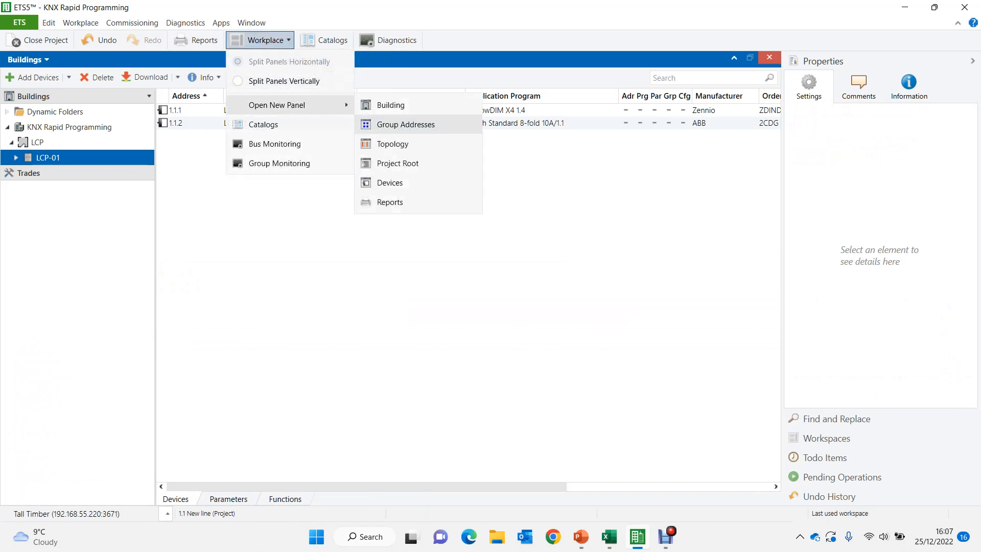
click(405, 125)
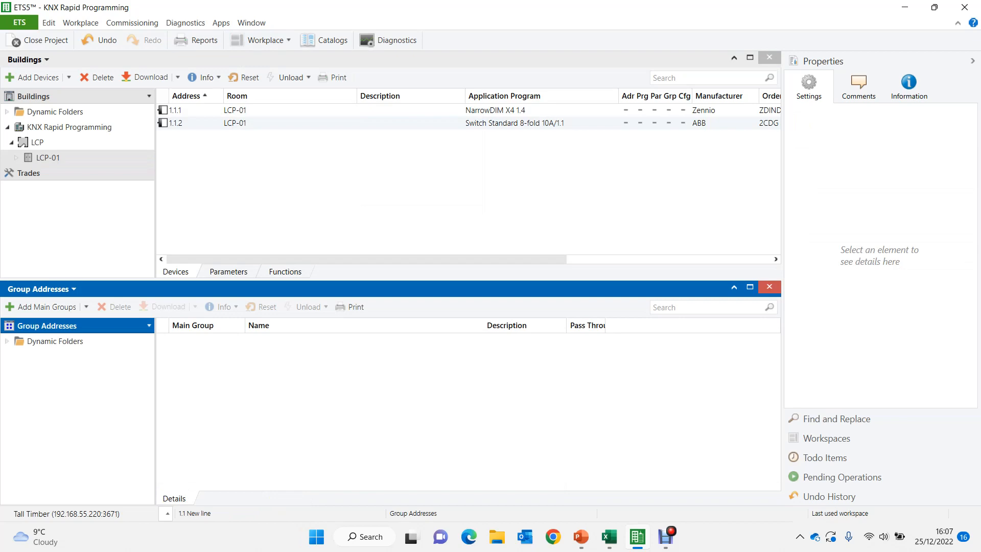
- Add a main group named Dummy to the project's group addresses
right_click(46, 326)
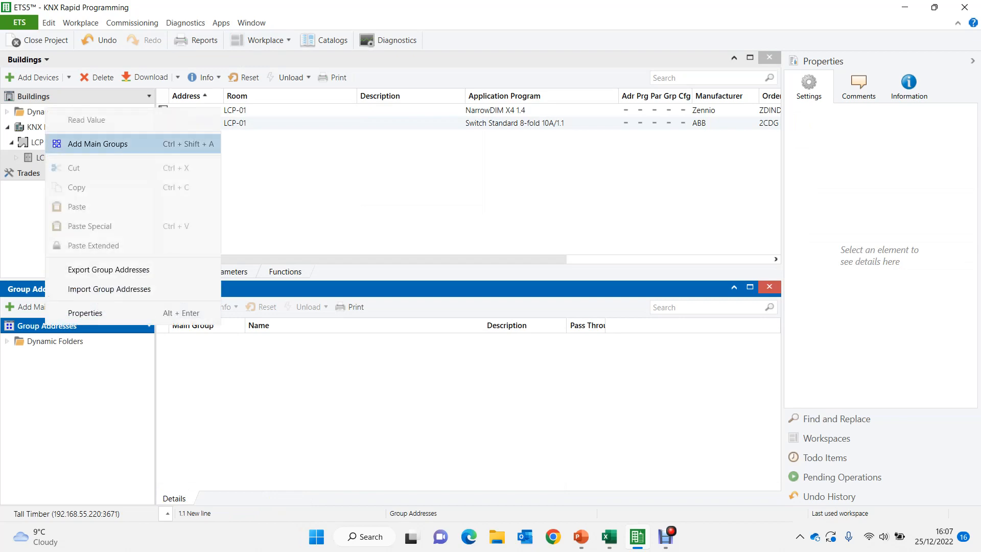
click(98, 143)
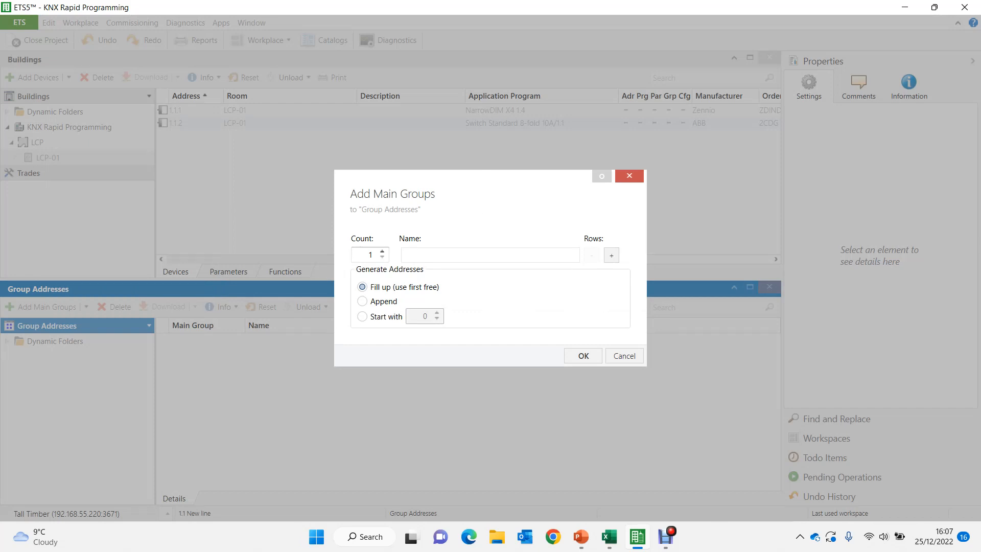
text(Dummy)
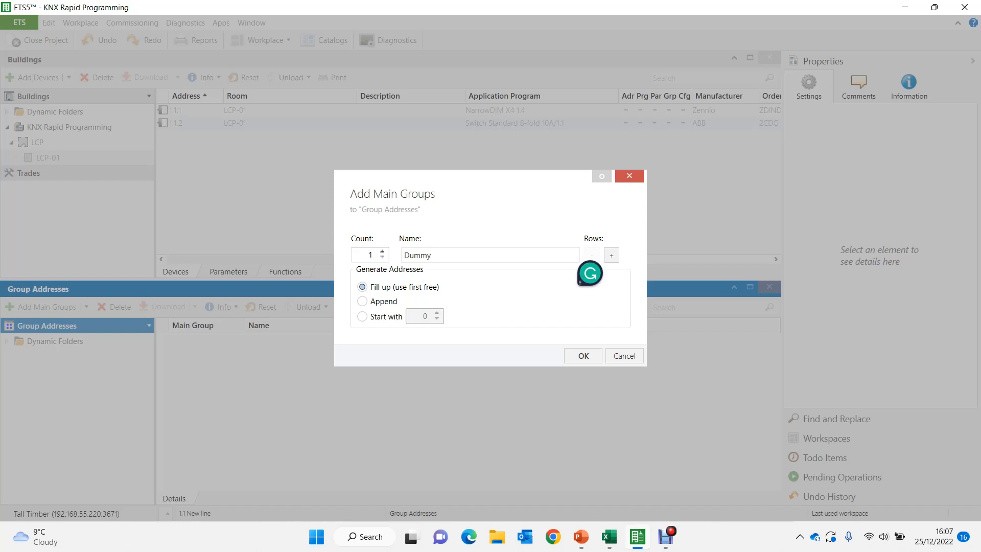
key(Return)
key(Down)
key(Down)
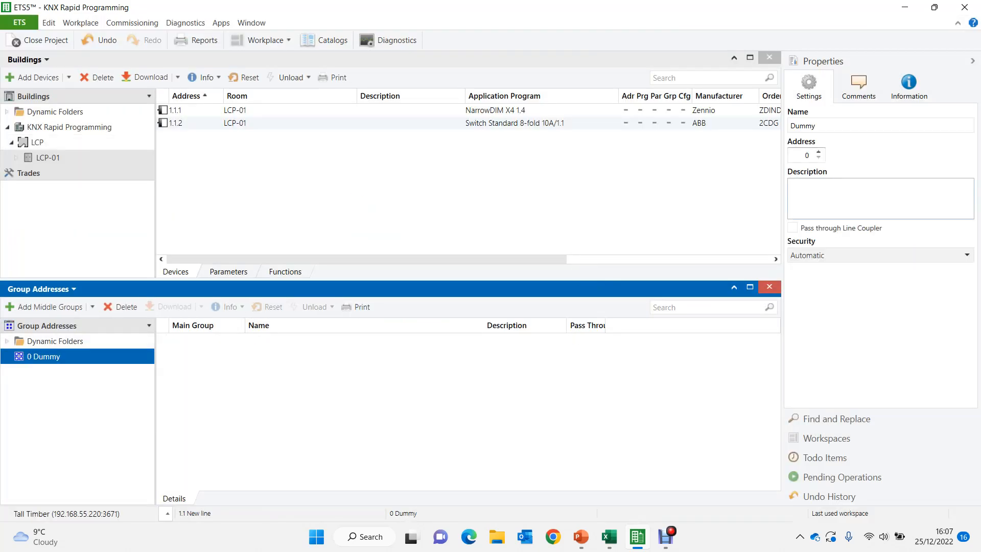
- Set the address of the Dummy main group to 5
click(808, 155)
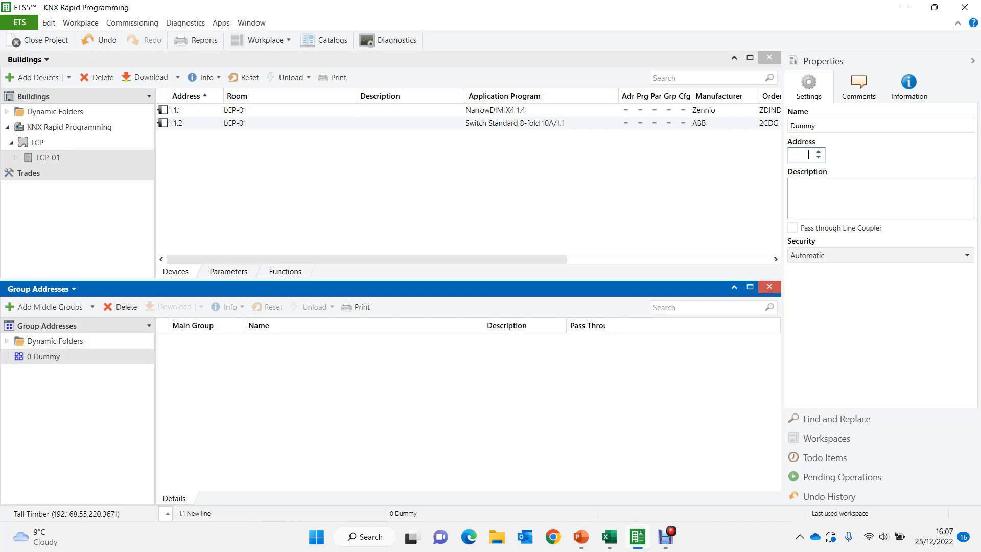
click(815, 126)
click(806, 154)
key(Return)
click(44, 356)
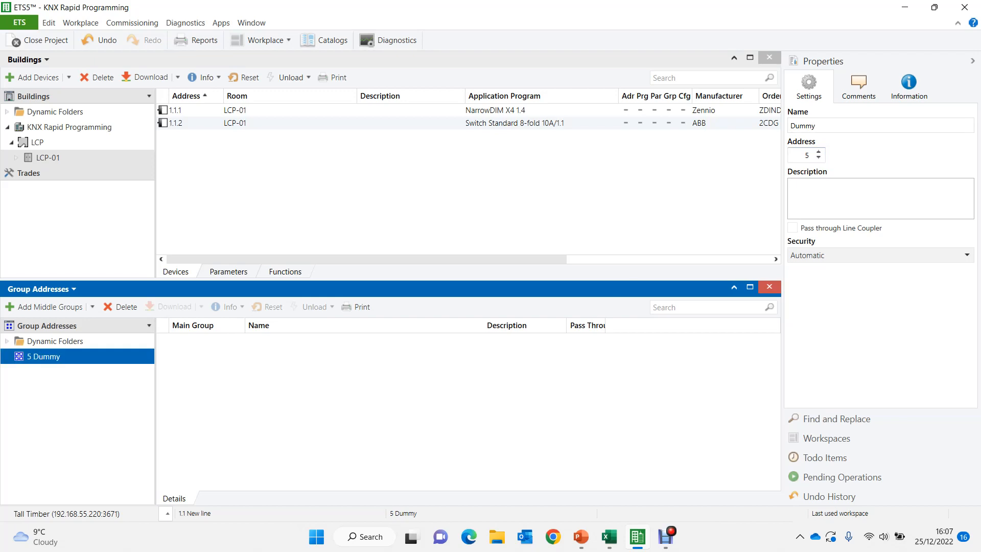
- Add a middle group named Lighting under the Dummy main group
right_click(40, 354)
click(95, 153)
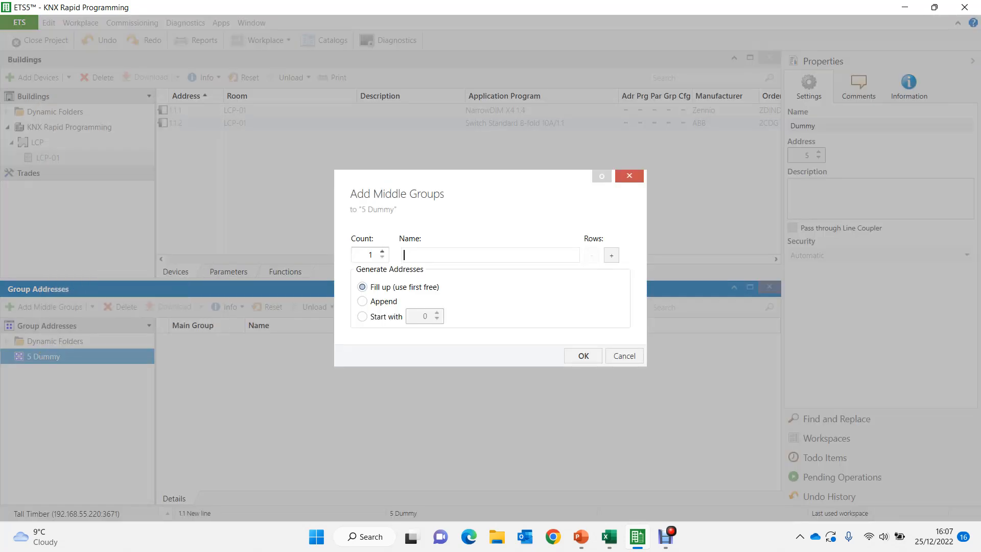
text(Lighting)
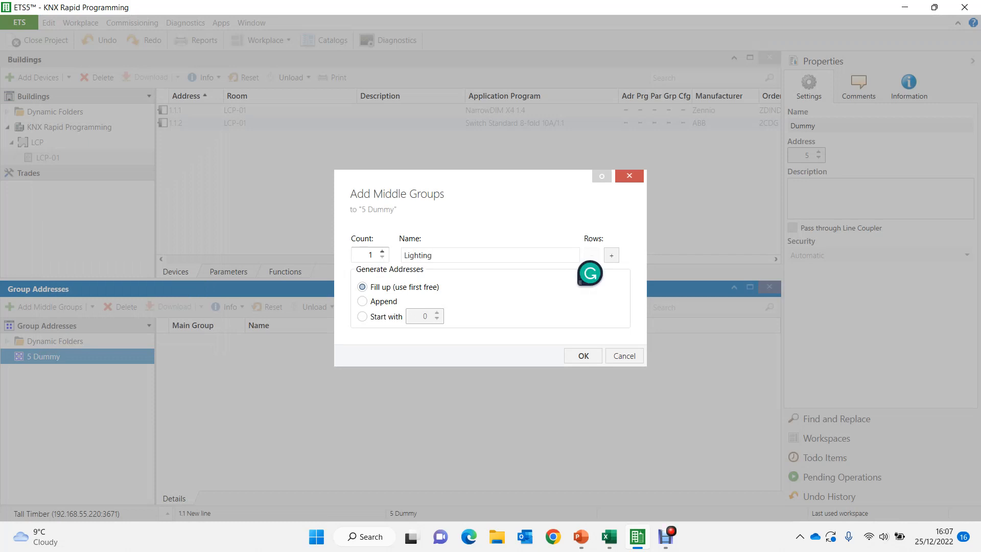
key(Return)
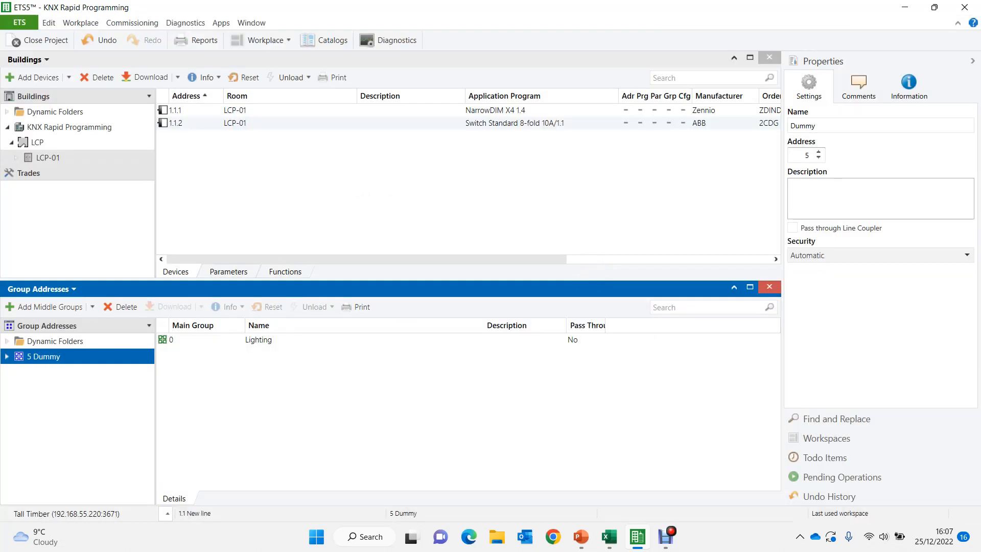
- Start adding group addresses to the Lighting middle group, with five rows all named -switch
click(7, 356)
click(51, 372)
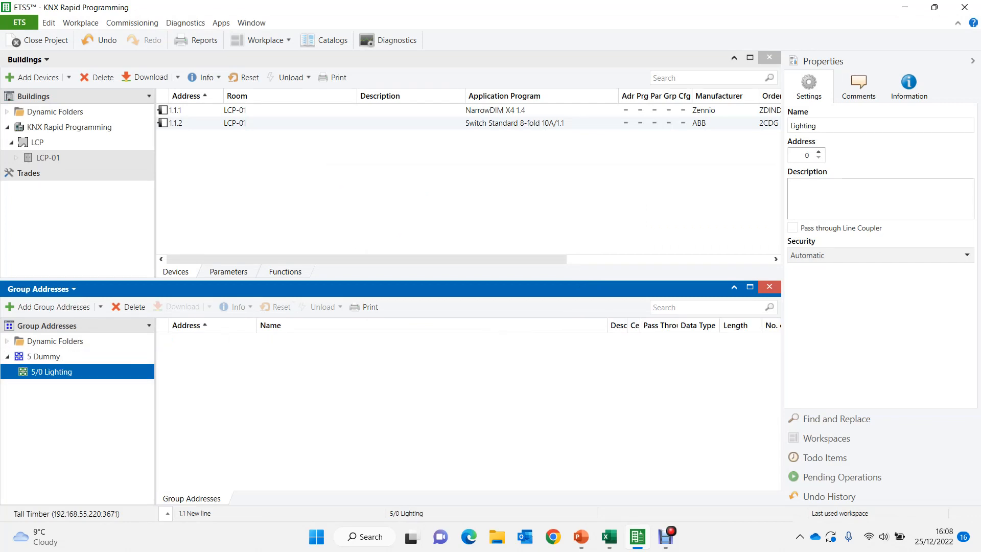
right_click(45, 369)
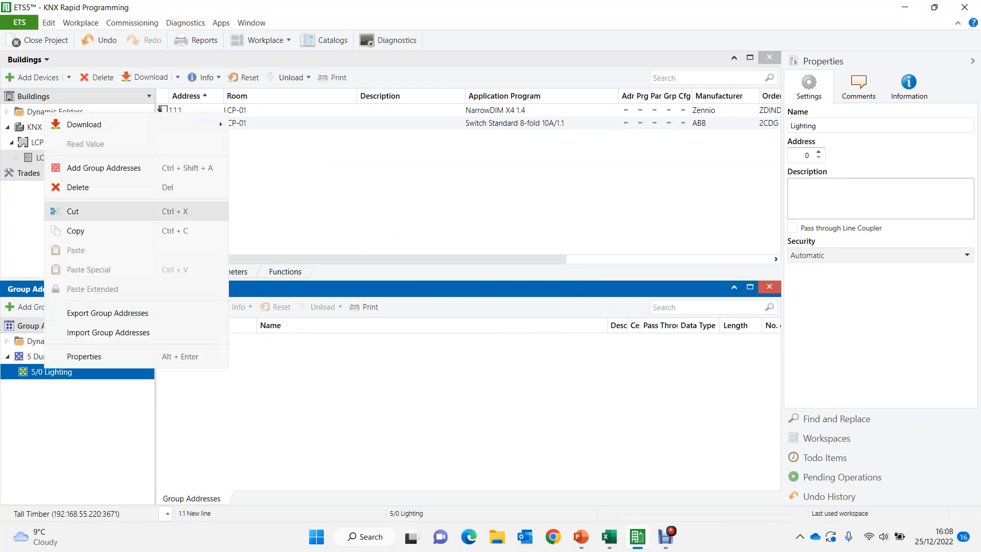
click(104, 167)
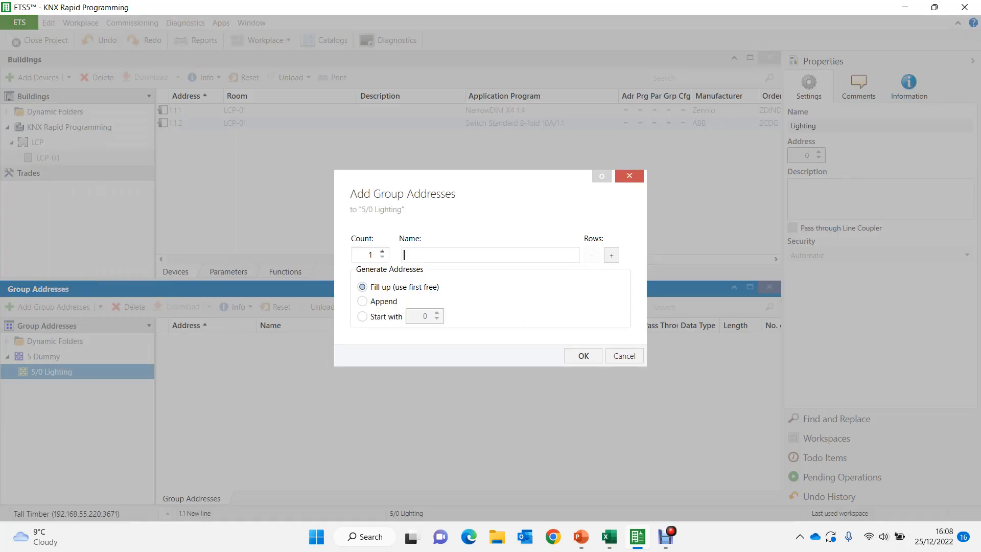
text(-switch)
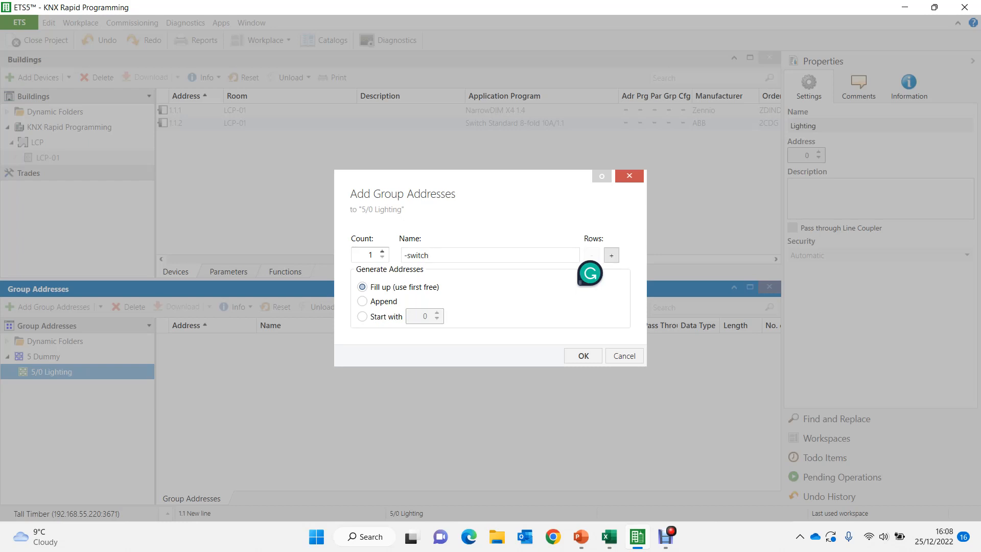
click(611, 254)
click(611, 246)
click(612, 255)
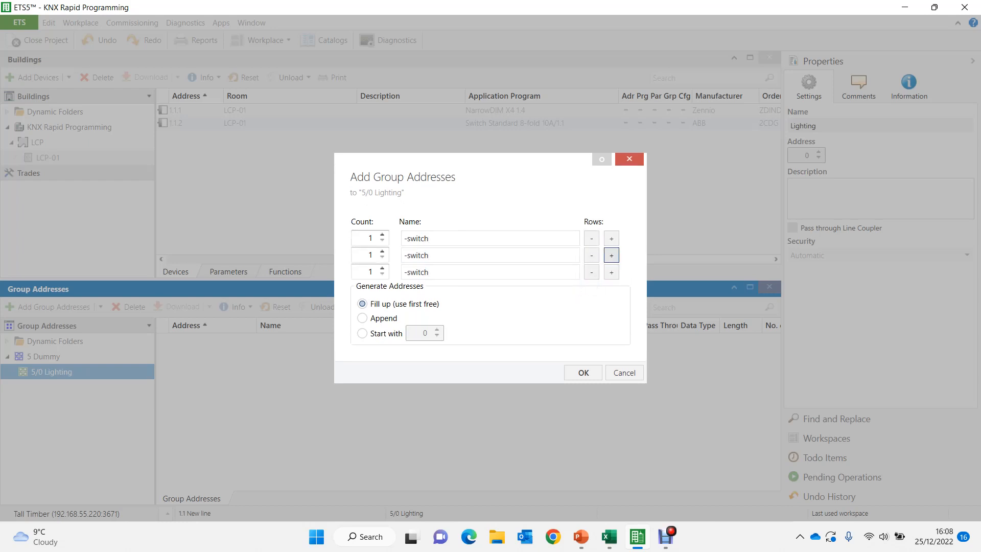
click(611, 247)
- Rename the second group address row to -SWstatus and the third to -RelDim
click(430, 238)
key(BackSpace)
key(BackSpace)
key(BackSpace)
key(BackSpace)
key(BackSpace)
key(BackSpace)
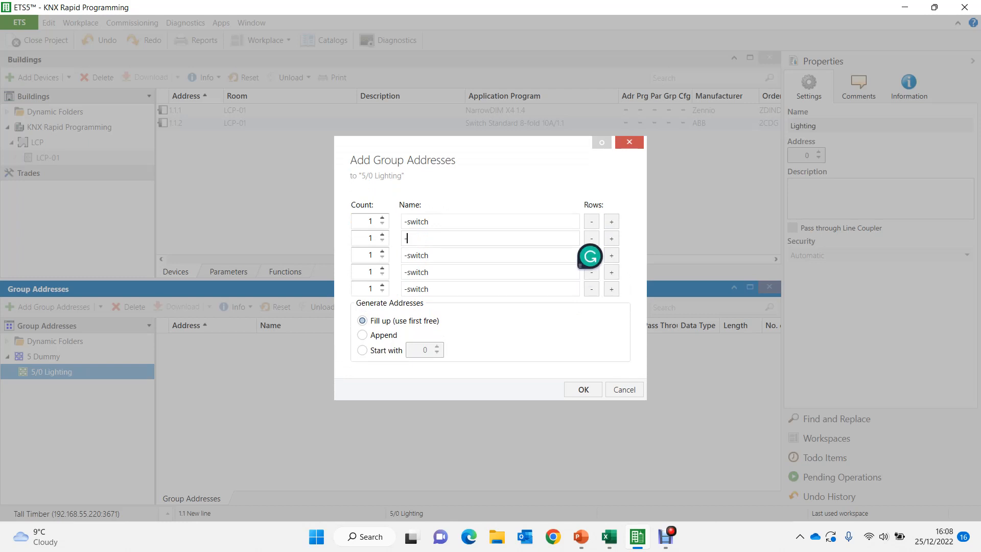
text(SWstatus)
key(BackSpace)
key(BackSpace)
key(BackSpace)
key(BackSpace)
key(BackSpace)
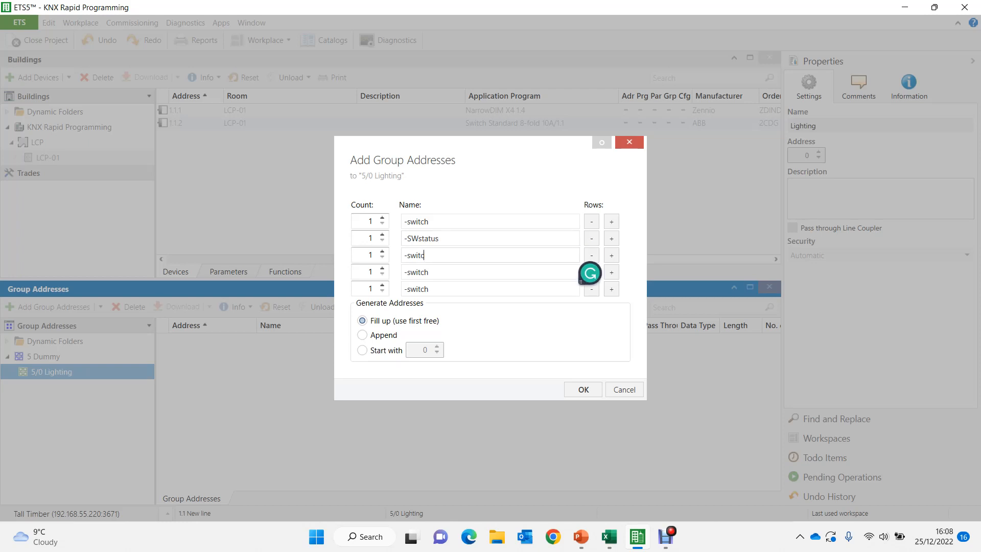
text(R)
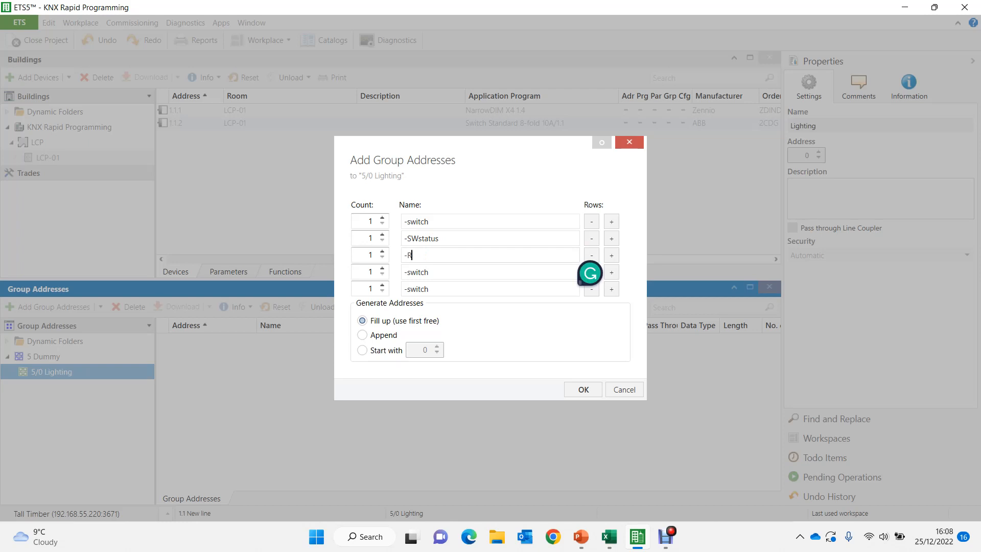
text(elDim)
- Rename the fourth group address row to -DimValue and the fifth to -DimStatus
key(BackSpace)
key(BackSpace)
key(BackSpace)
key(BackSpace)
key(BackSpace)
key(BackSpace)
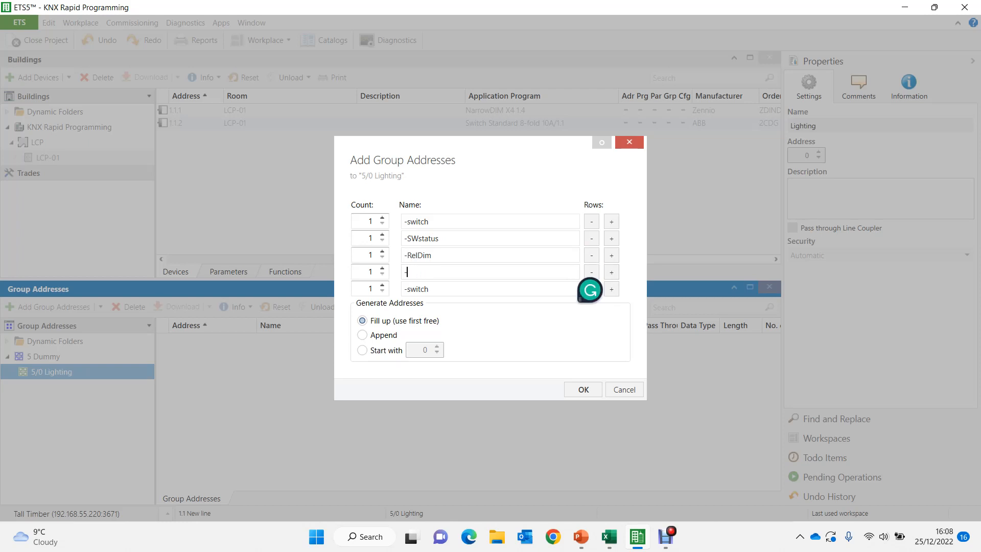
text(DimValue)
click(430, 289)
key(BackSpace)
key(BackSpace)
key(BackSpace)
key(BackSpace)
key(BackSpace)
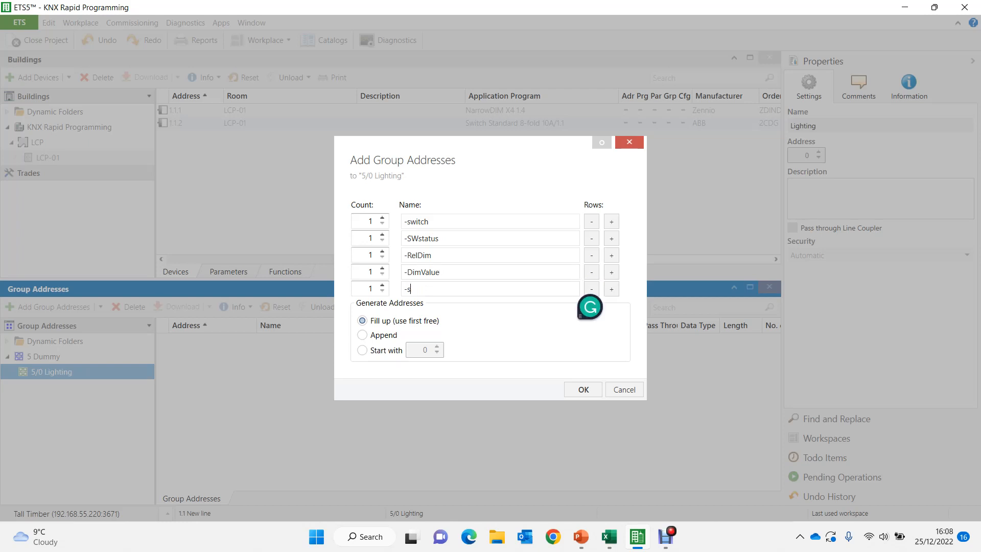
- Correct the second row's name to -Swstatus and create the five group addresses in Lighting
key(BackSpace)
text(DimStatus)
click(418, 239)
key(BackSpace)
text(w)
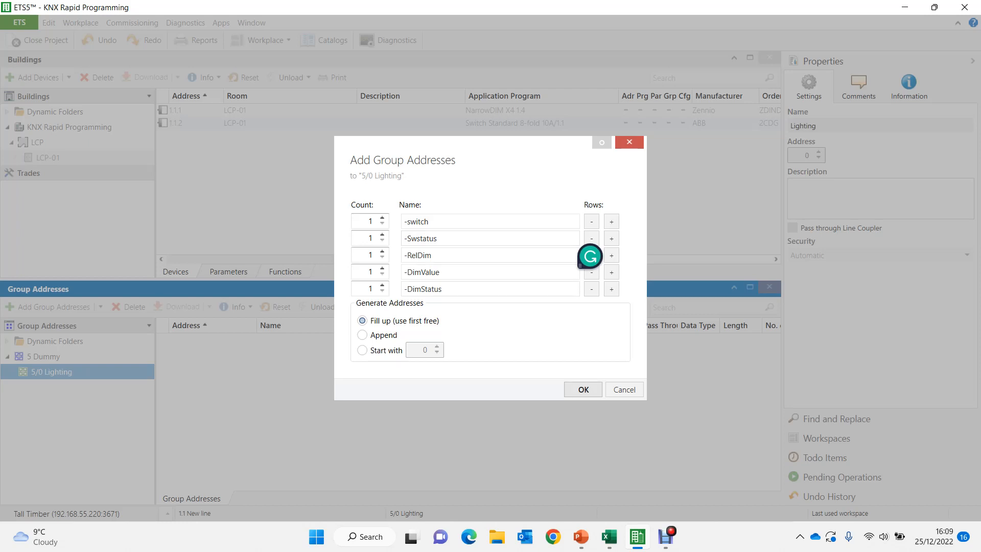
key(Return)
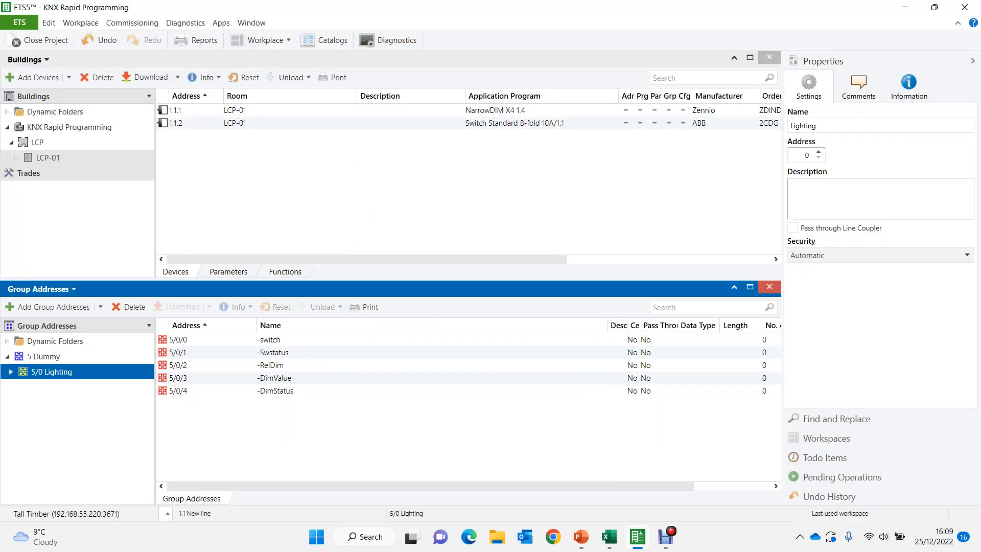
- Duplicate all five Lighting group addresses as multiple sets with Paste Special, filling up the first free addresses
click(269, 340)
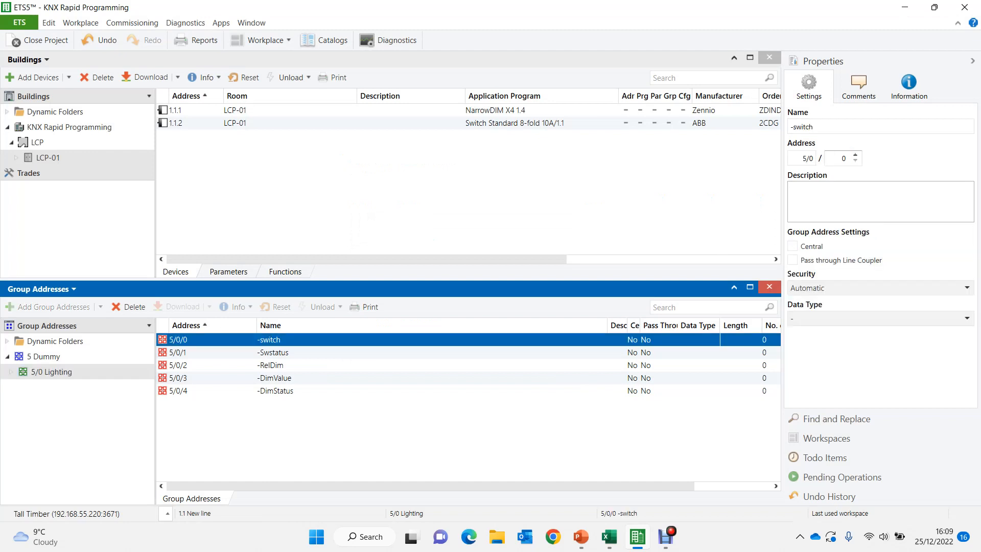
key(shift+Down)
key(shift+Down)
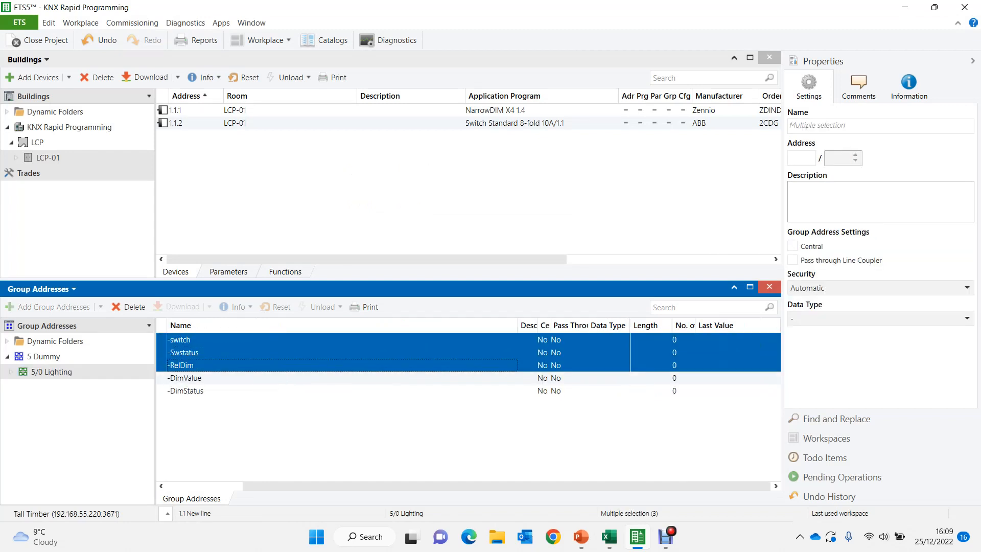
key(shift+Down)
key(shift+Down)
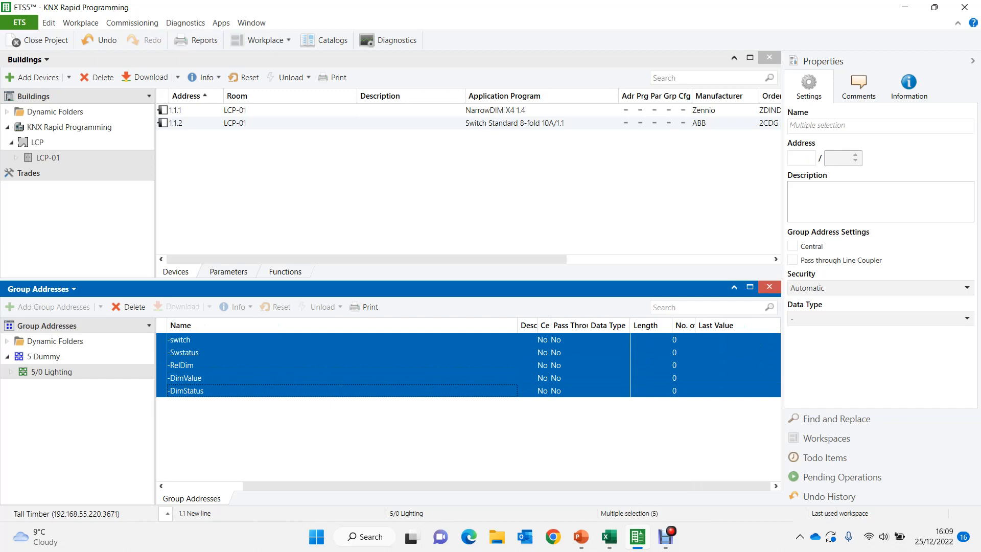
key(ctrl+shift+v)
key(Delete)
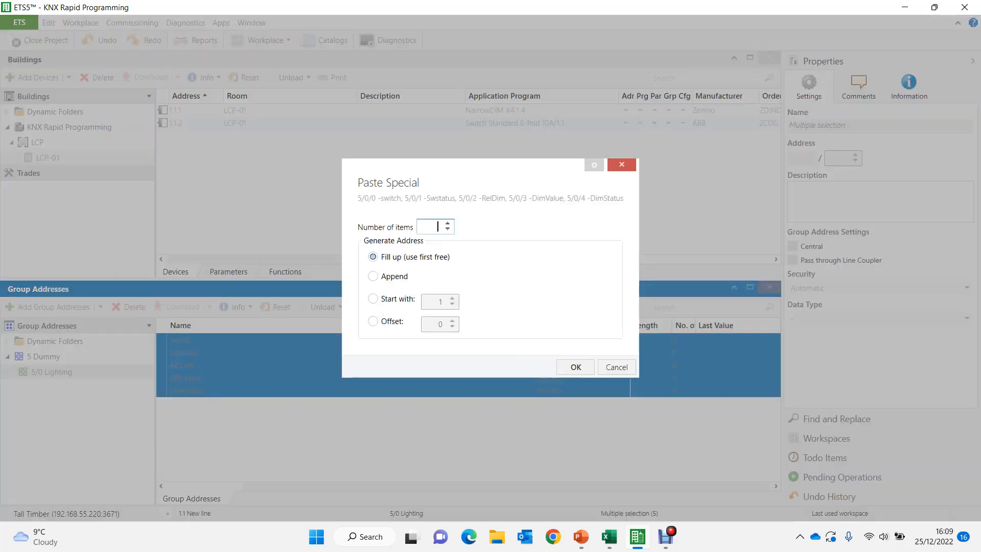
key(Return)
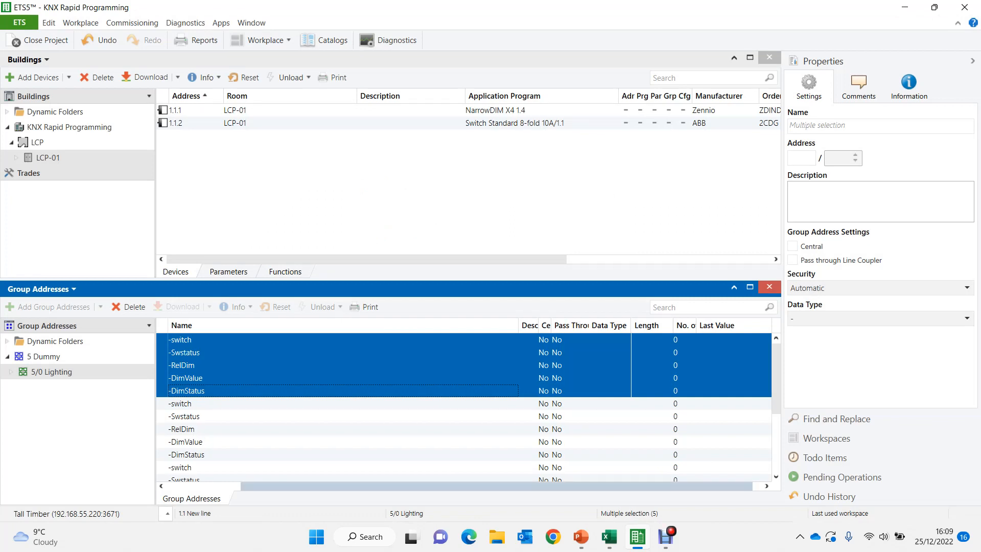
- Enable independent channels C2, C3 and C4 in the general parameters of the NarrowDIM X4
double_click(496, 111)
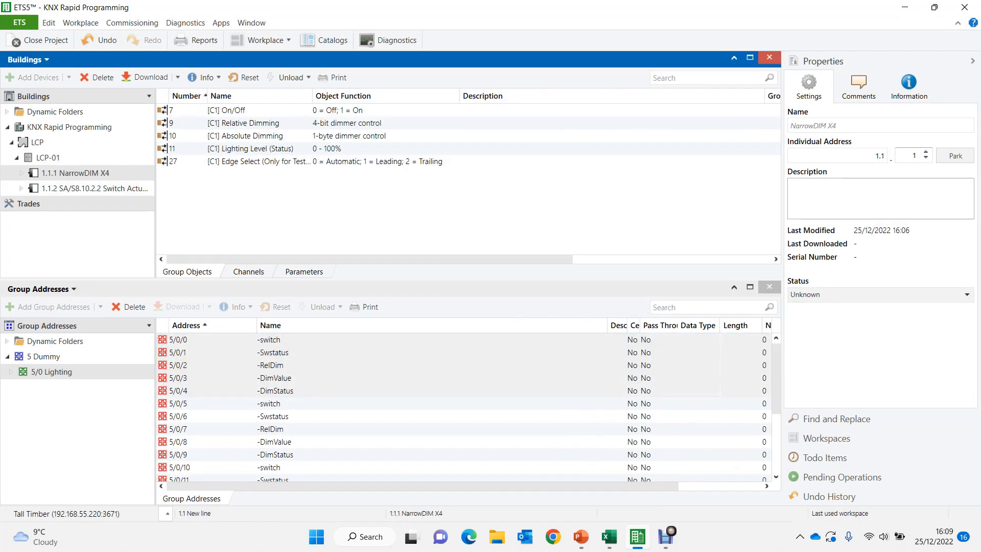
click(304, 271)
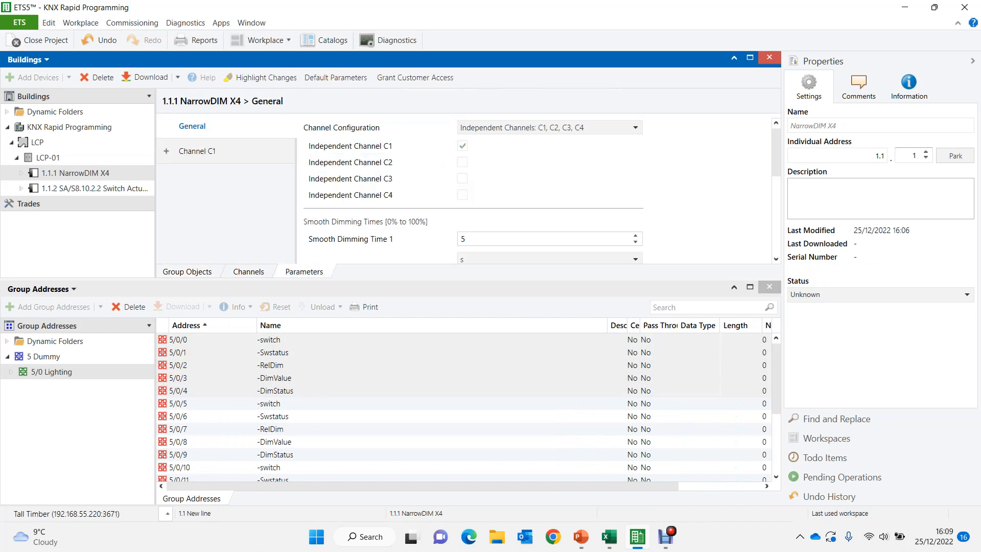
click(462, 162)
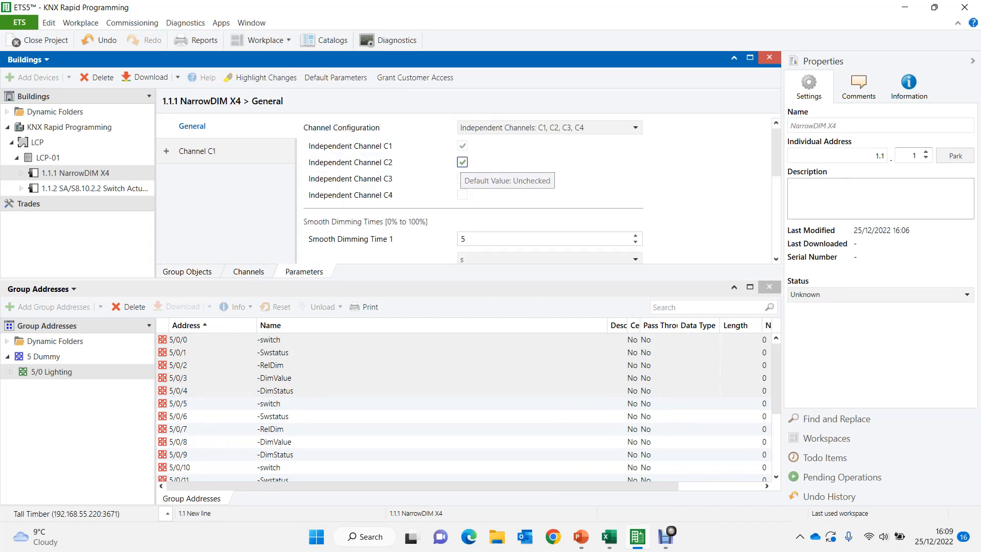
click(462, 179)
click(462, 195)
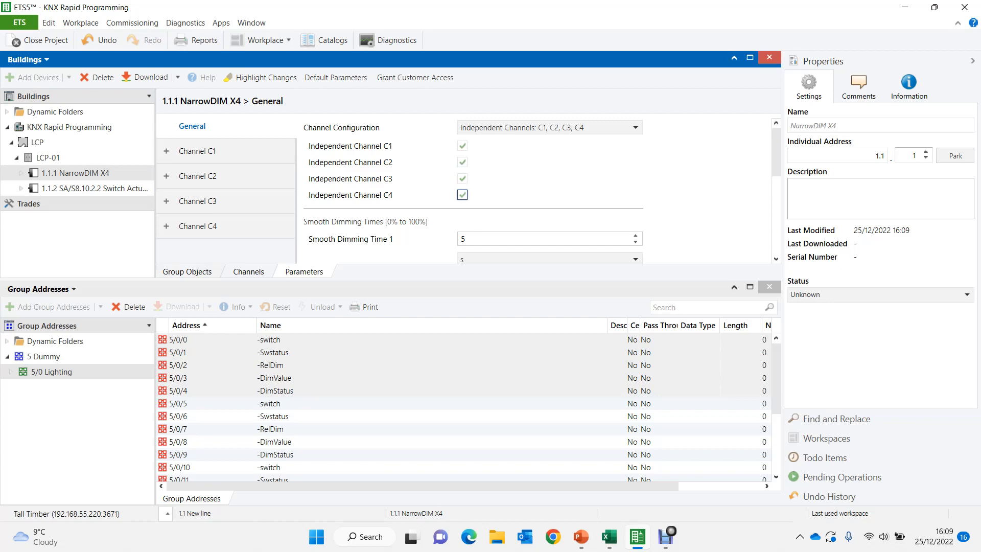
- Review the group objects of the NarrowDIM X4 and the Dimming parameters of Channel C1
click(187, 272)
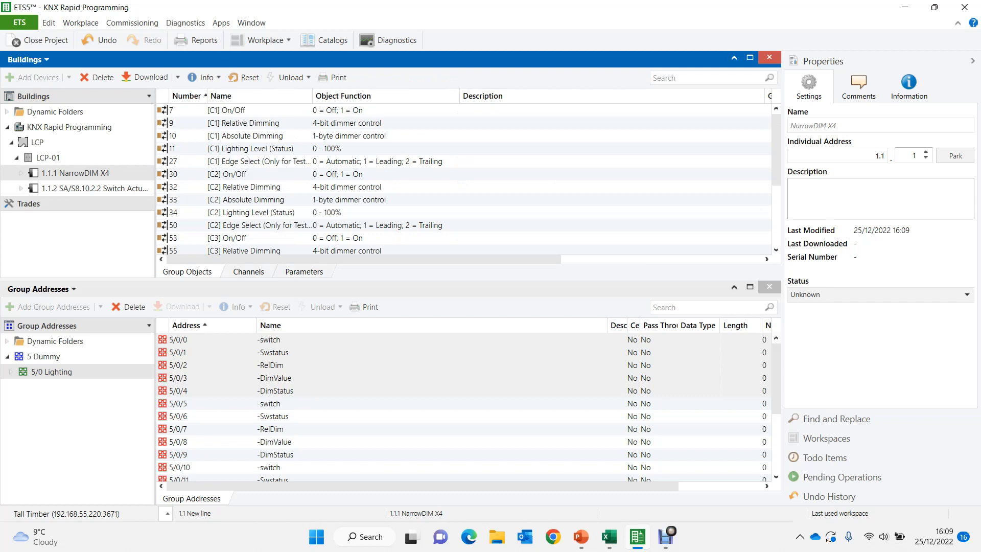
click(304, 272)
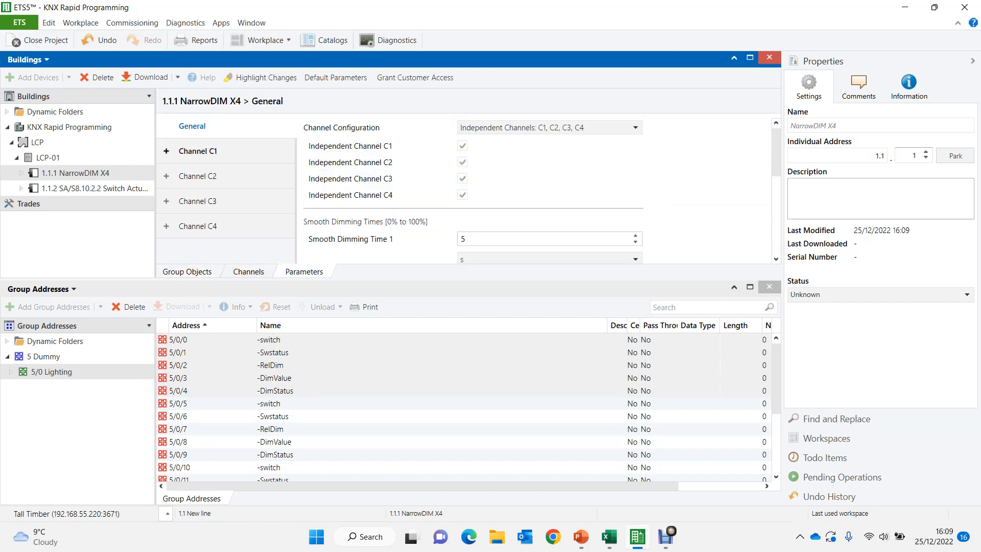
click(198, 150)
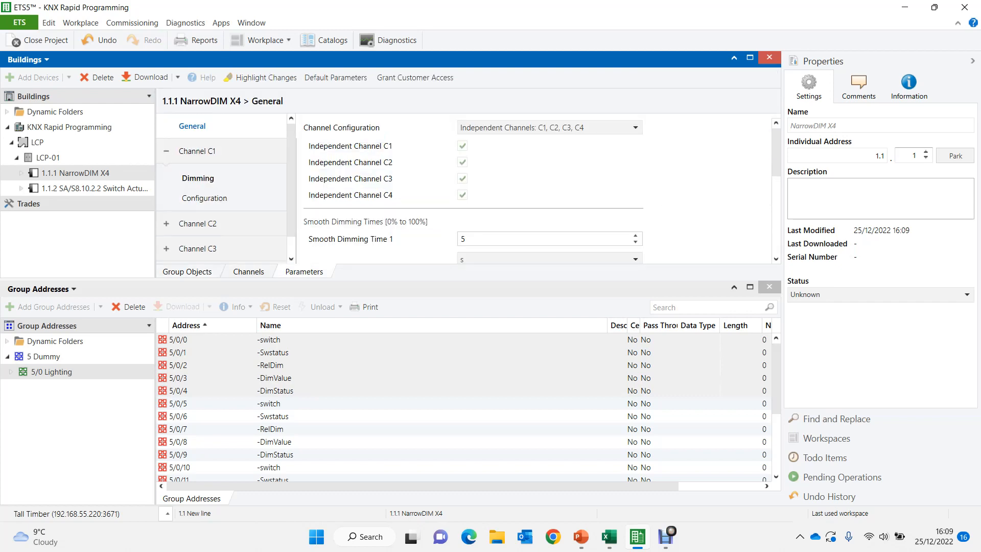
click(198, 178)
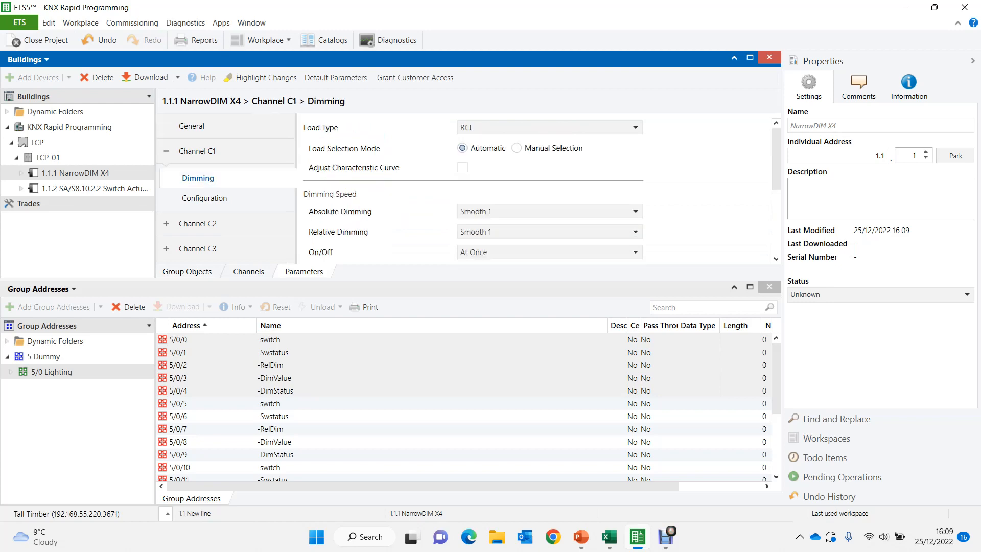
scroll(536, 189, down, 3)
scroll(472, 194, down, 2)
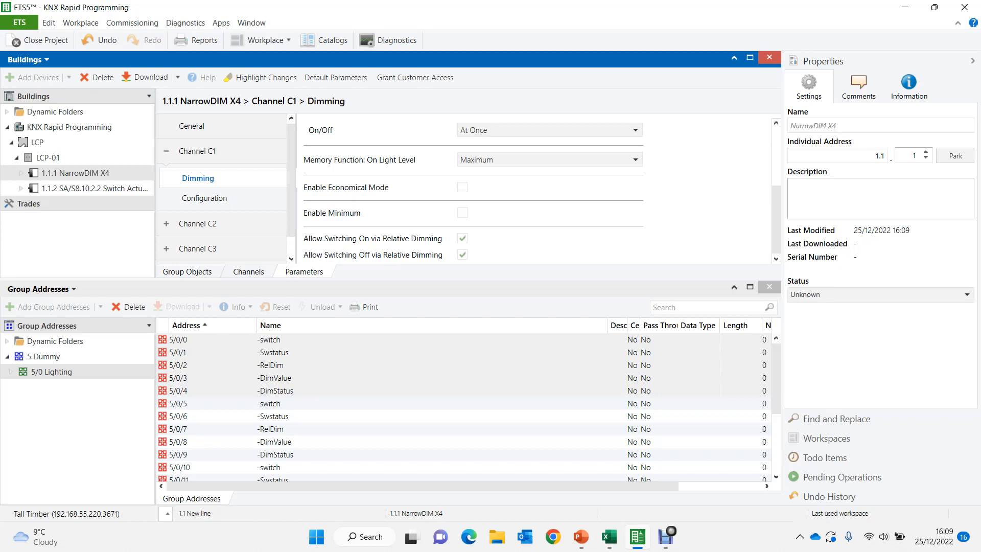
- Enable Status Objects in the Configuration parameters of channels C1 to C4 together
click(206, 198)
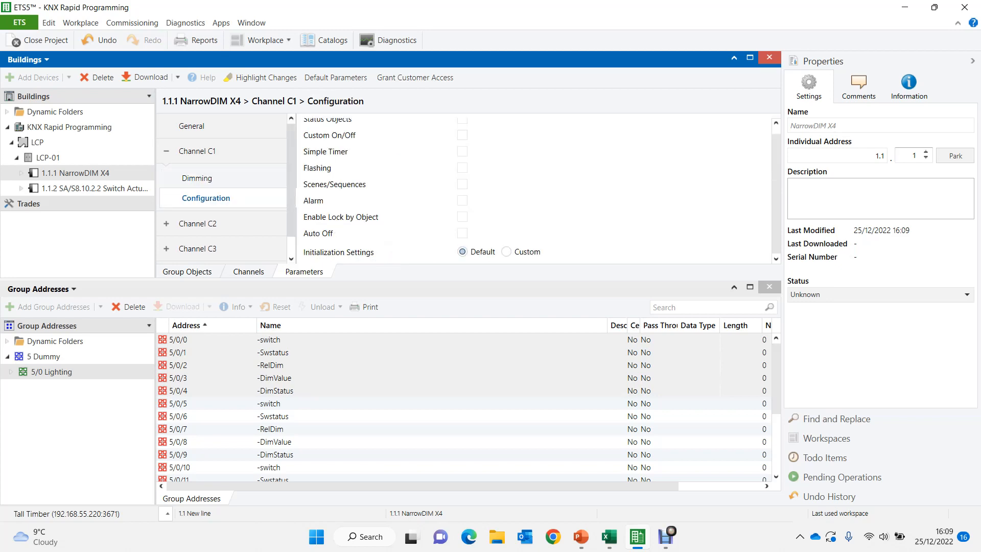
scroll(222, 189, down, 1)
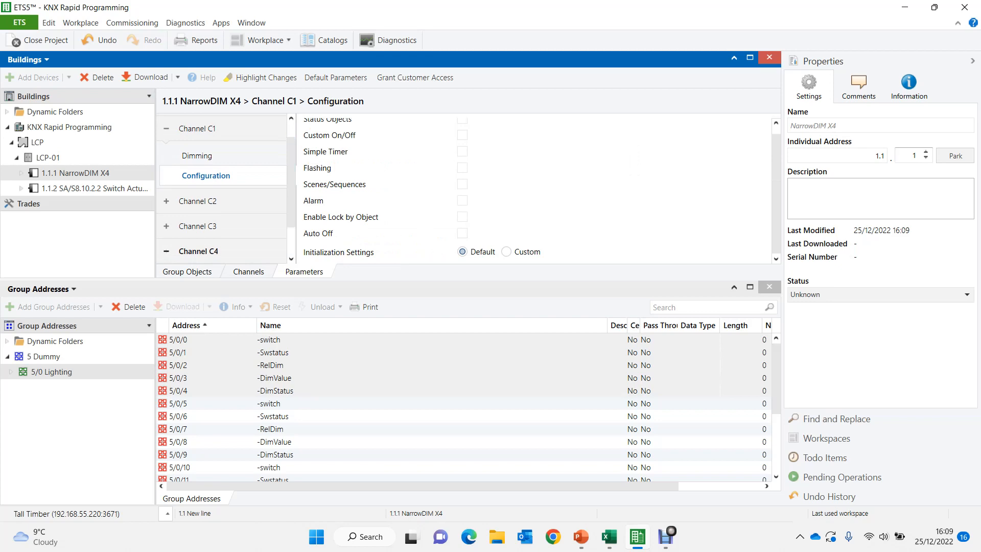
click(198, 226)
click(197, 201)
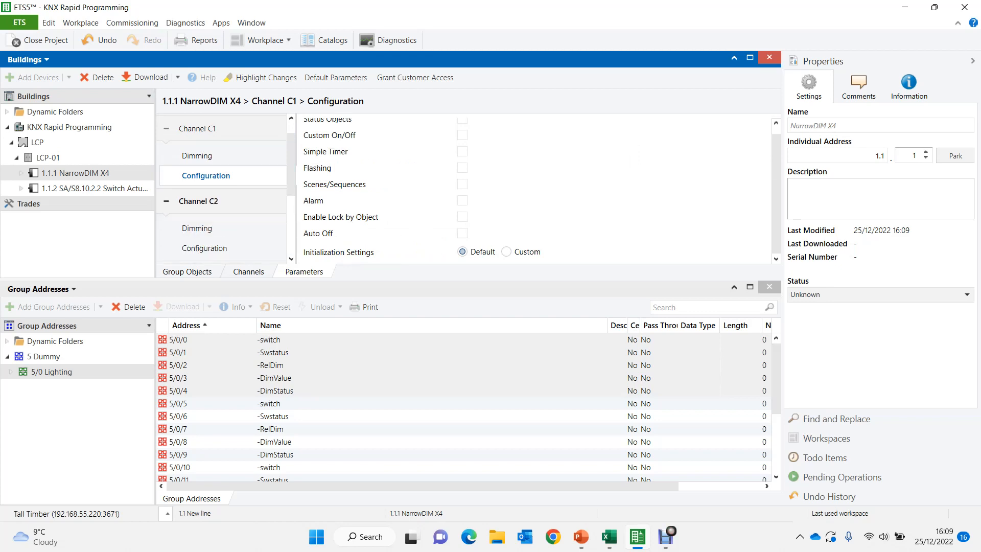
scroll(225, 189, down, 1)
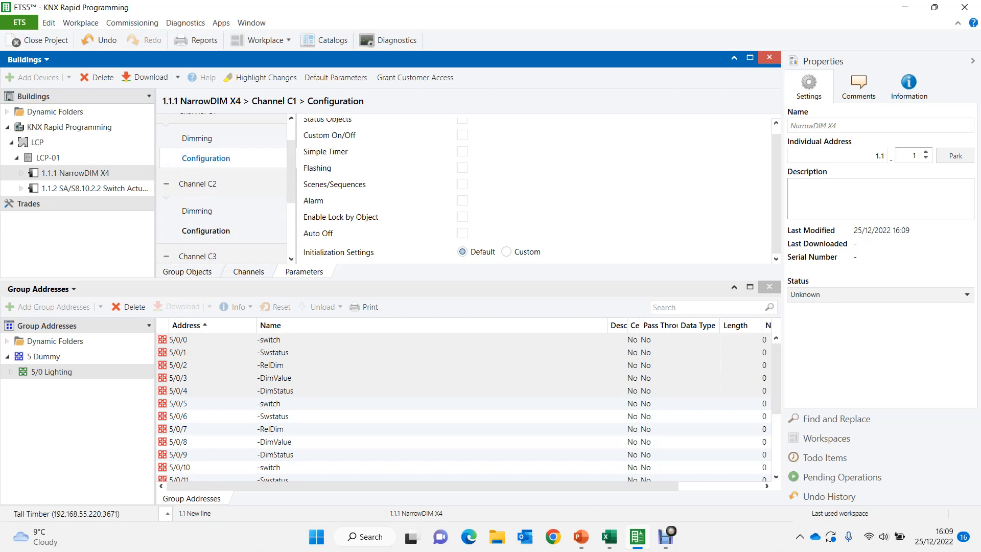
ctrl+click(205, 230)
scroll(222, 189, down, 5)
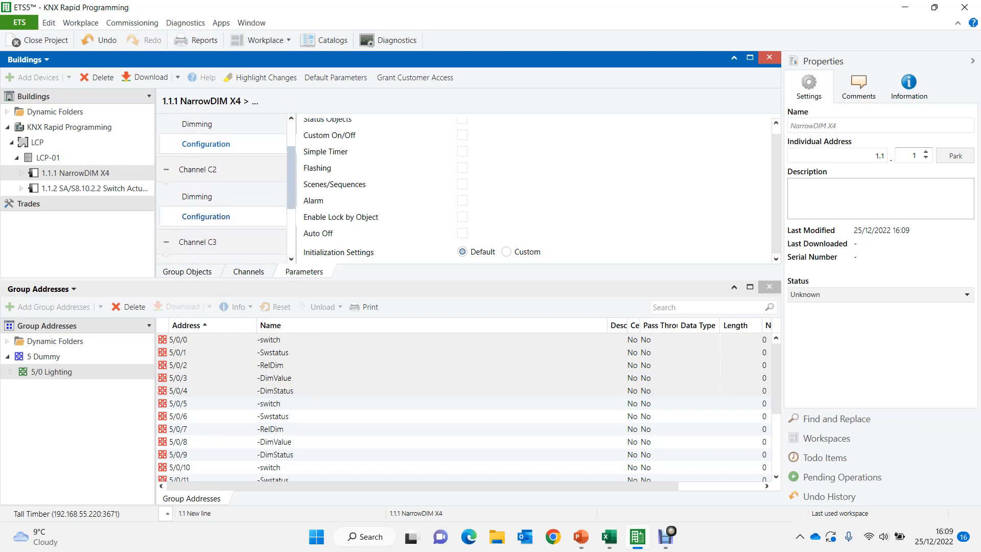
ctrl+click(206, 207)
drag(291, 211, 291, 223)
ctrl+click(206, 251)
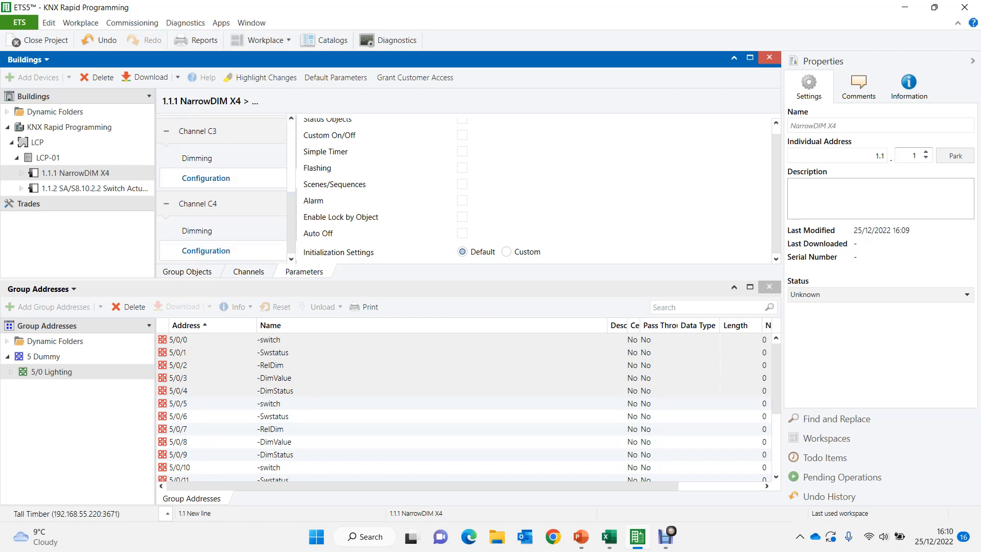
drag(776, 194, 776, 188)
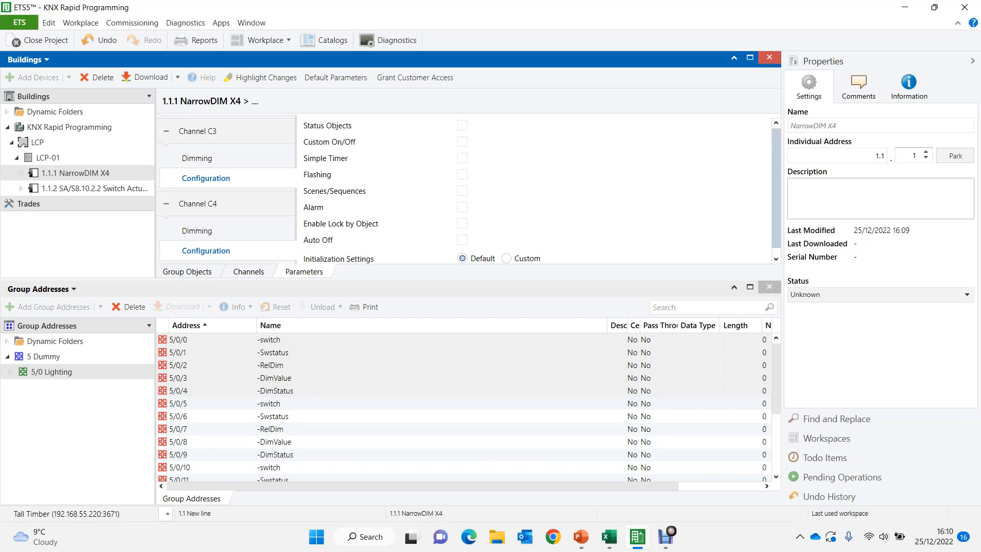
click(462, 125)
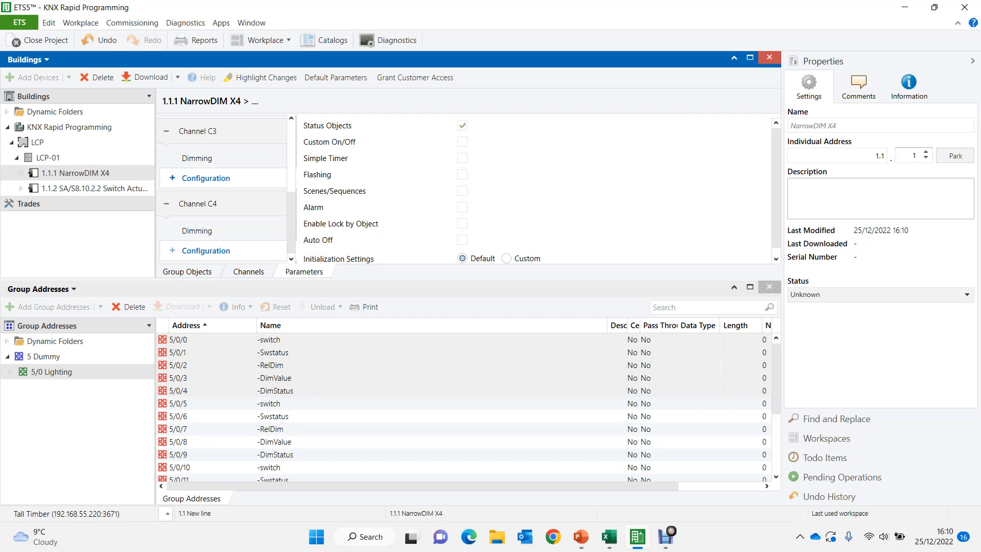
- Open the Status Objects parameters of Channel C3 and expand the Configuration entries of the other three channels
click(219, 198)
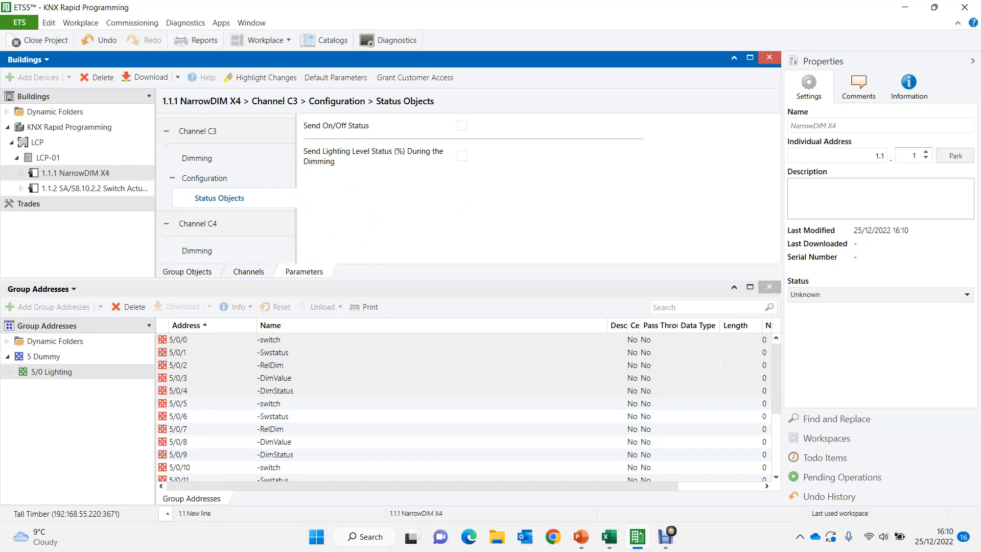
click(291, 154)
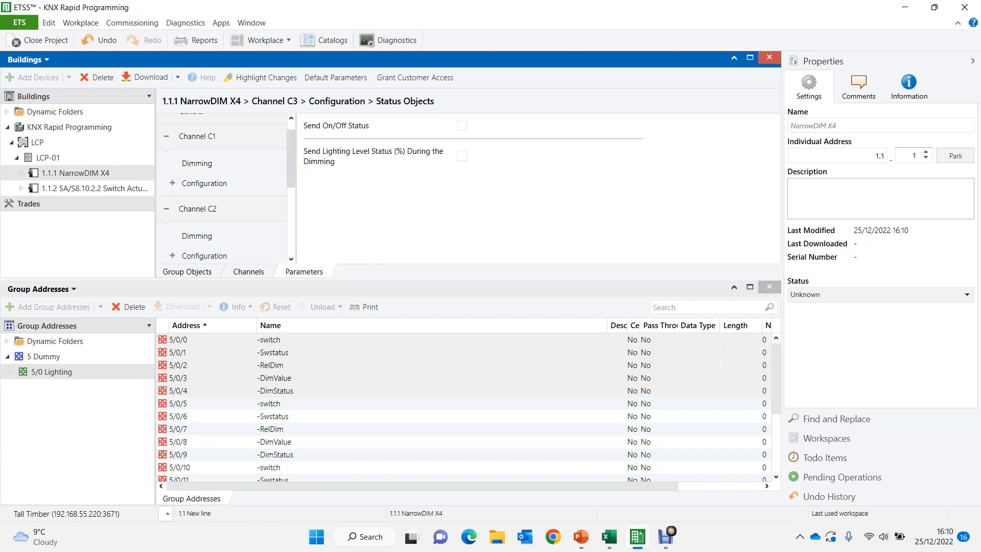
scroll(220, 214, down, 3)
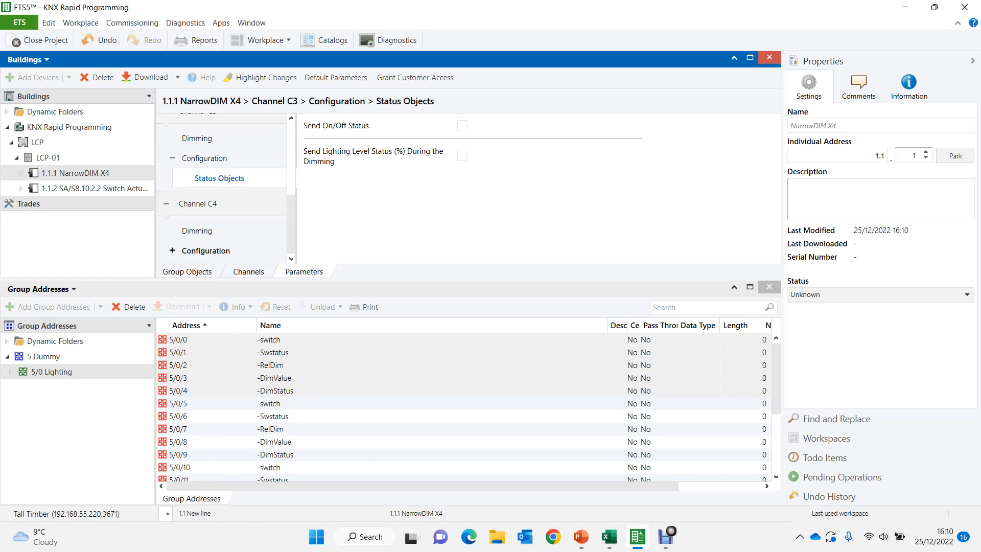
click(173, 251)
drag(291, 220, 291, 195)
click(172, 151)
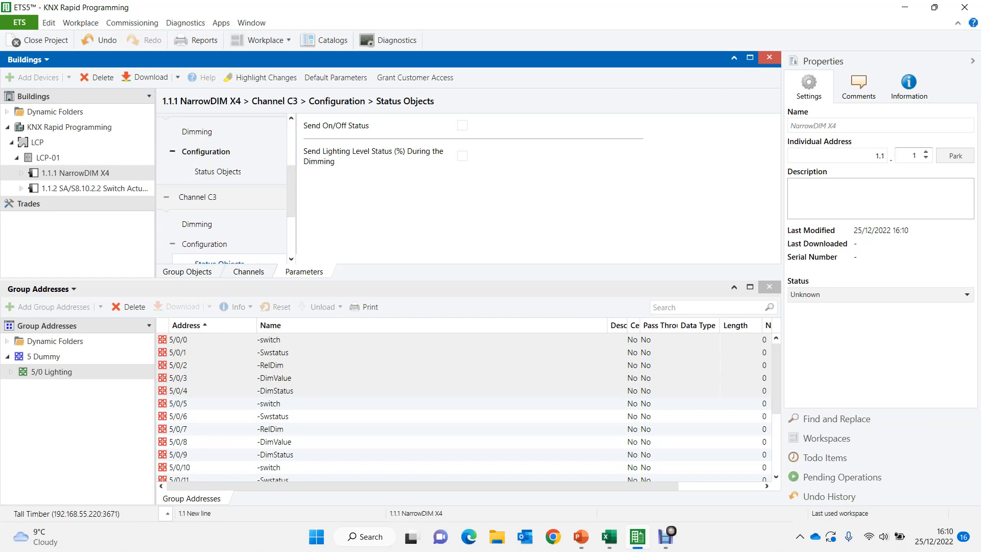
drag(291, 197, 291, 168)
click(172, 162)
- Enable Send On/Off Status and Send Lighting Level Status (%) During the Dimming for all four channels together
click(219, 182)
scroll(225, 187, down, 3)
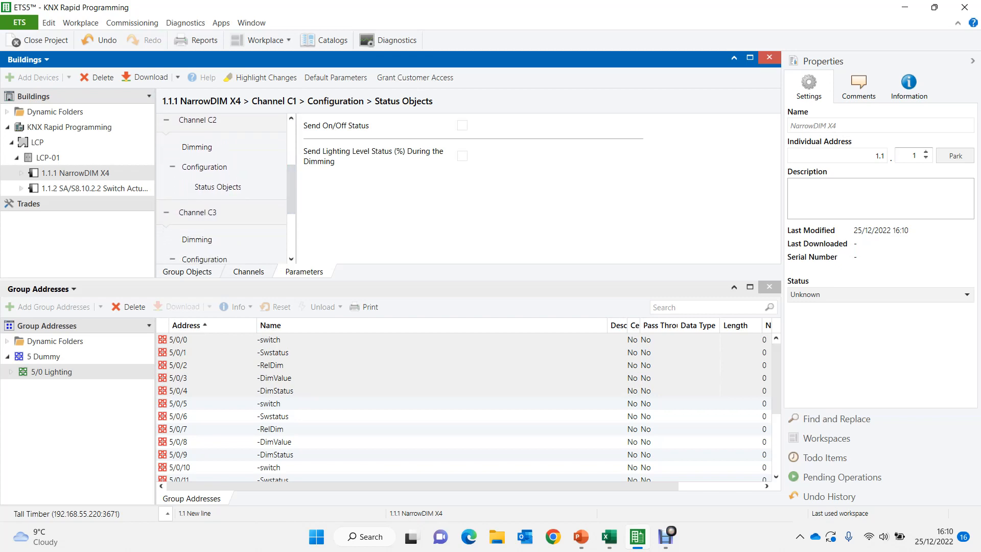
click(219, 186)
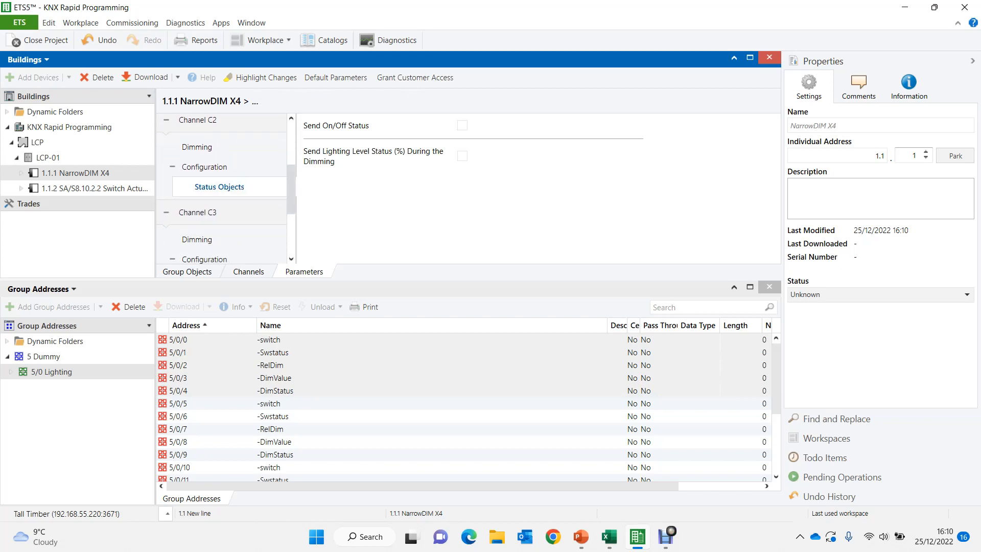
drag(291, 189, 291, 218)
click(219, 194)
scroll(226, 189, down, 1)
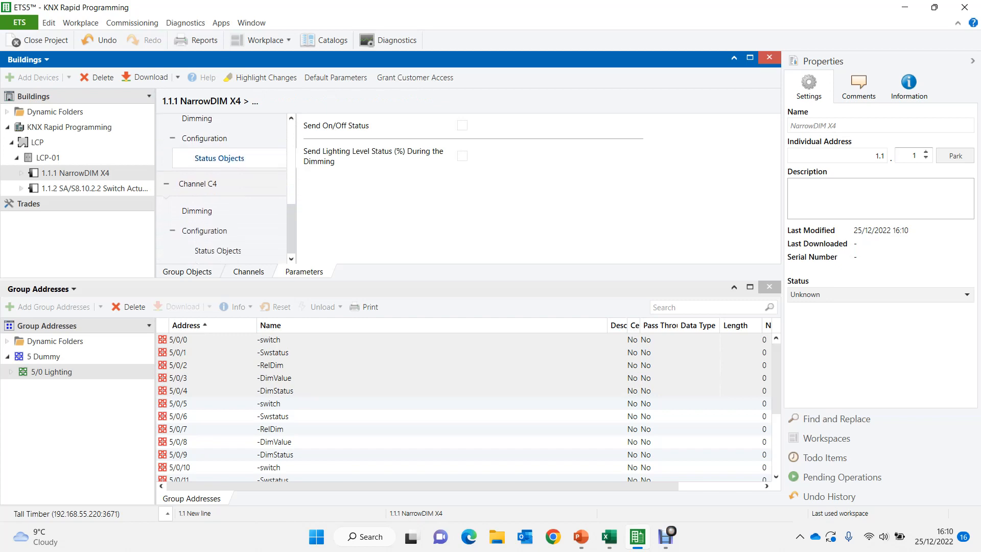
click(219, 251)
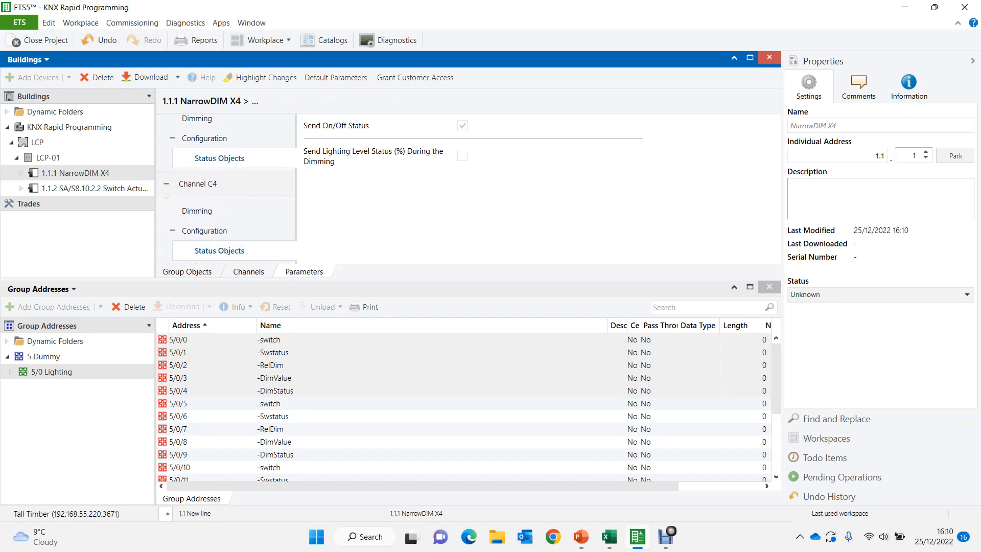
click(462, 156)
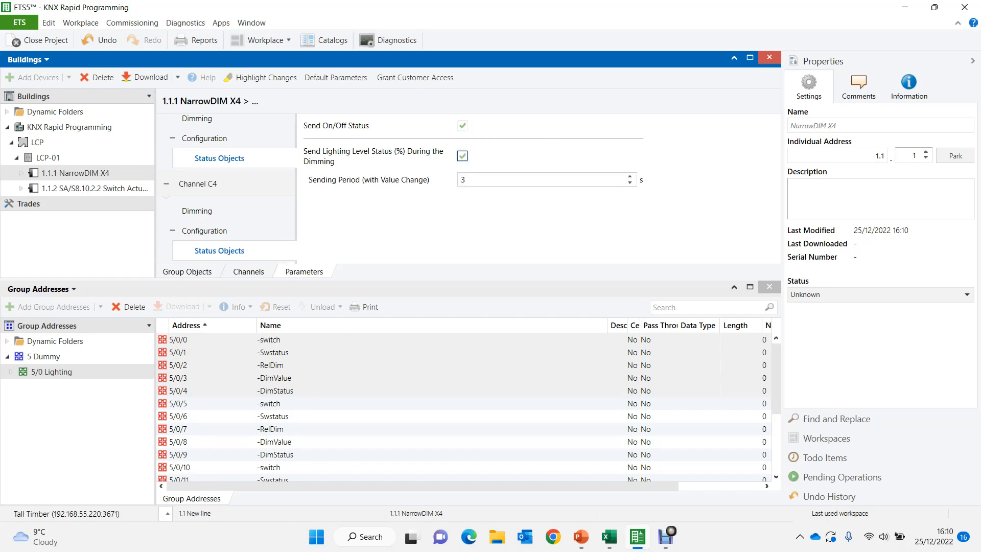
scroll(227, 189, up, 10)
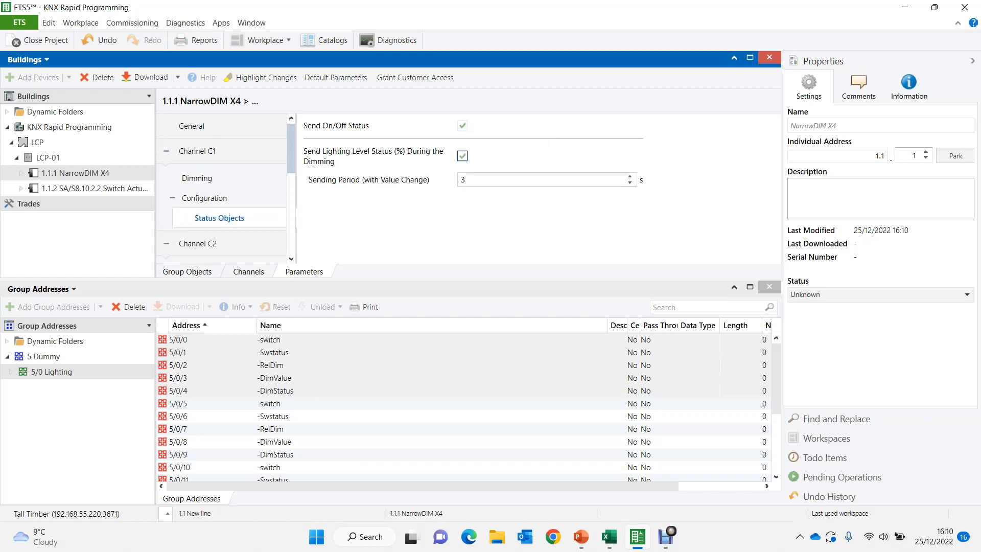
scroll(227, 189, down, 10)
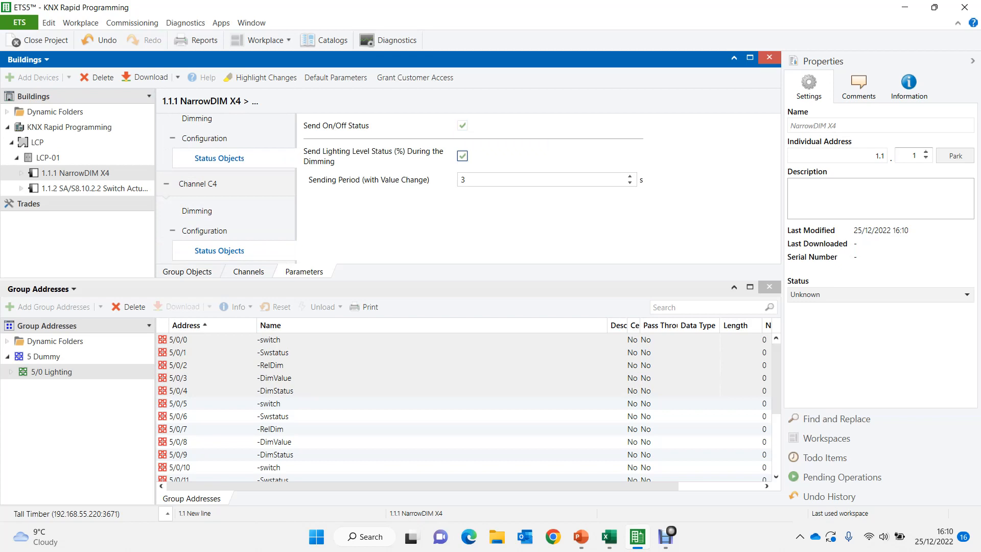
- Link the dimmer's [C1] On/Off group object to the -switch group address 5/0/0
click(187, 271)
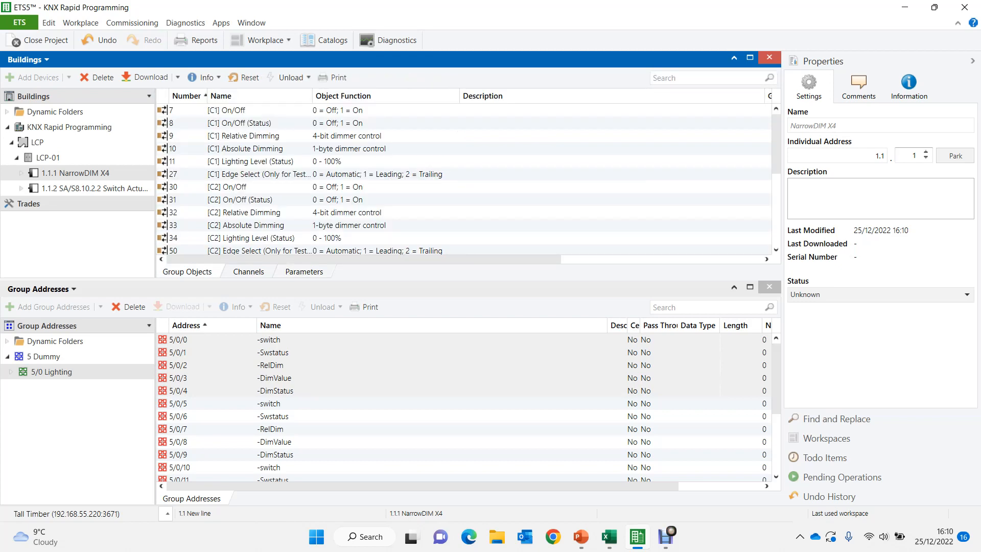
drag(225, 110, 302, 351)
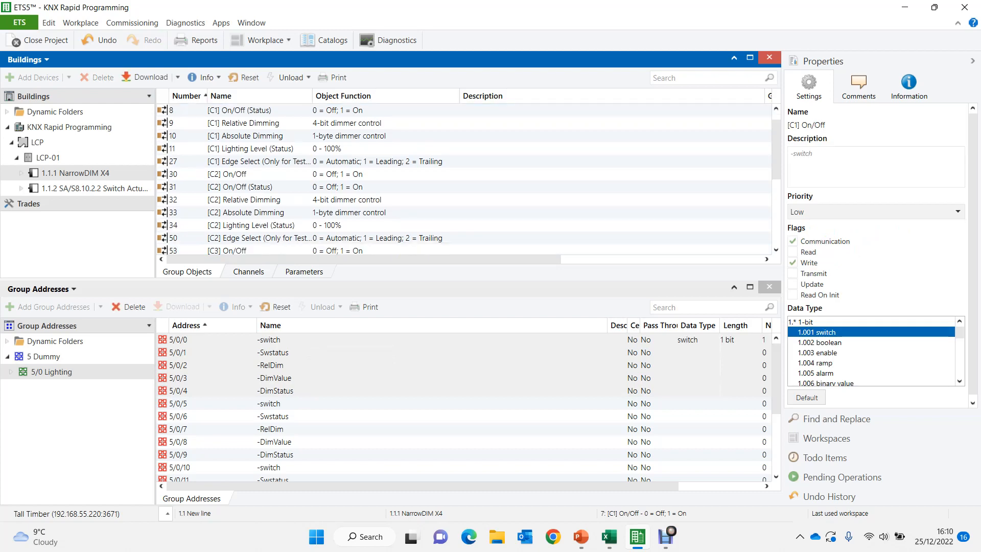
- Arrange Buildings and Group Addresses side by side, collapsing both tree views and the properties pane to show the full lists
click(263, 41)
click(284, 81)
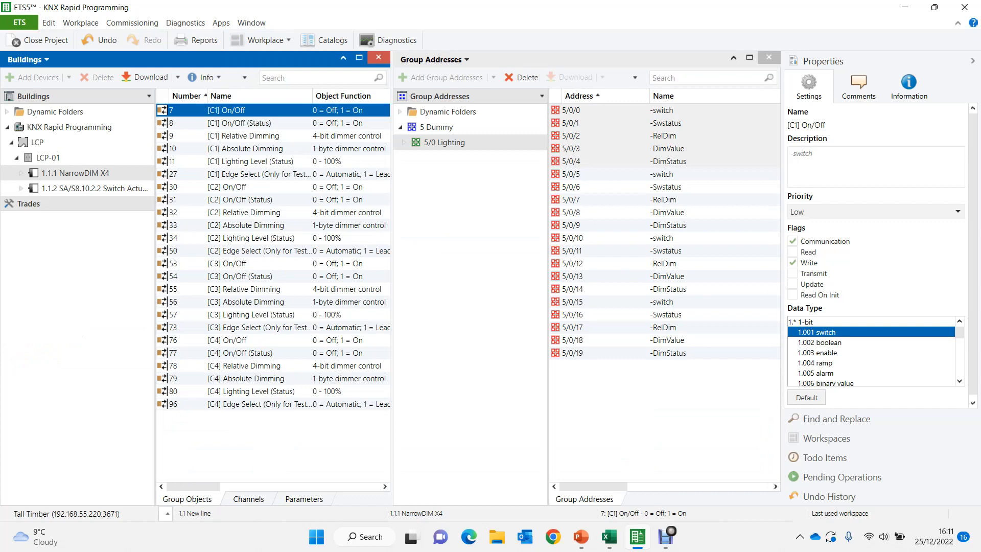
click(149, 96)
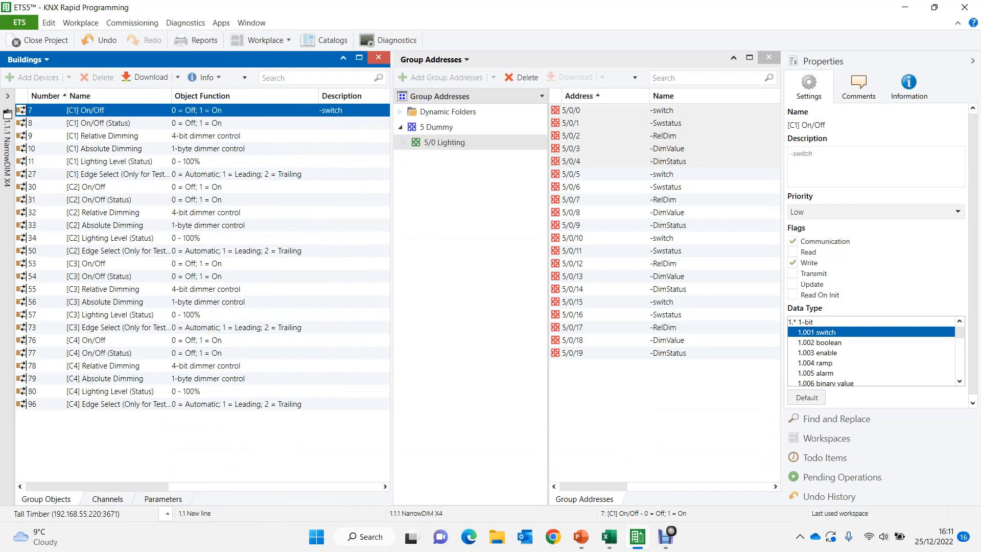
click(542, 96)
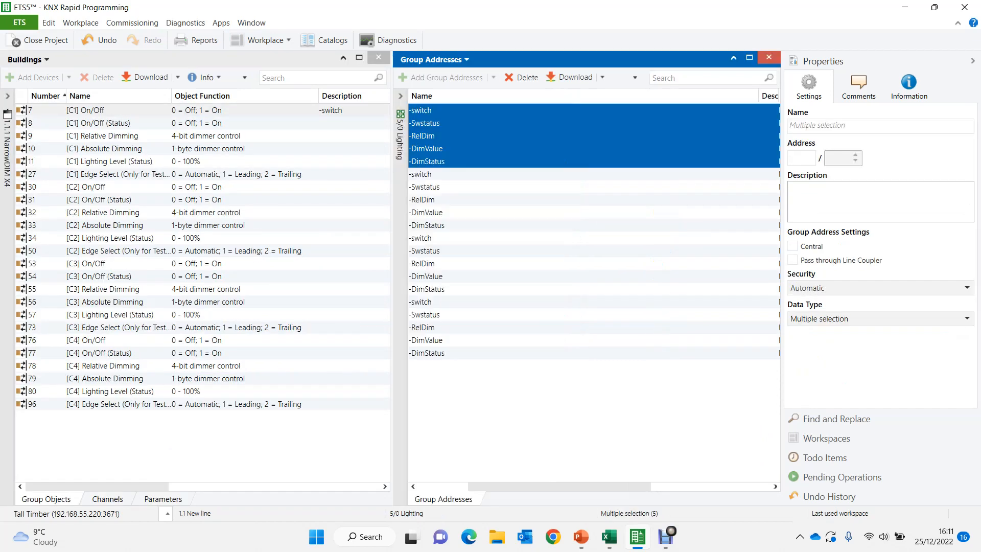
click(971, 61)
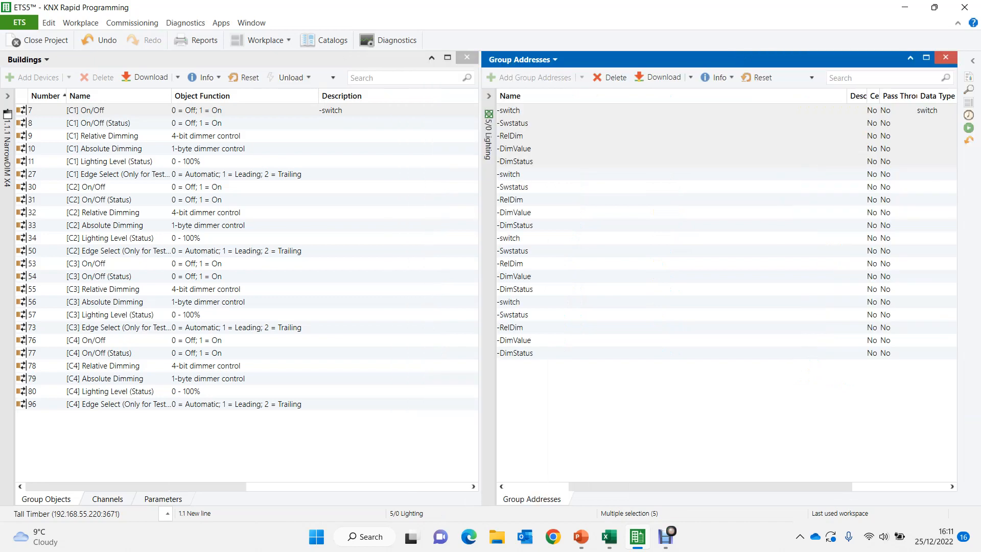
drag(710, 487, 646, 487)
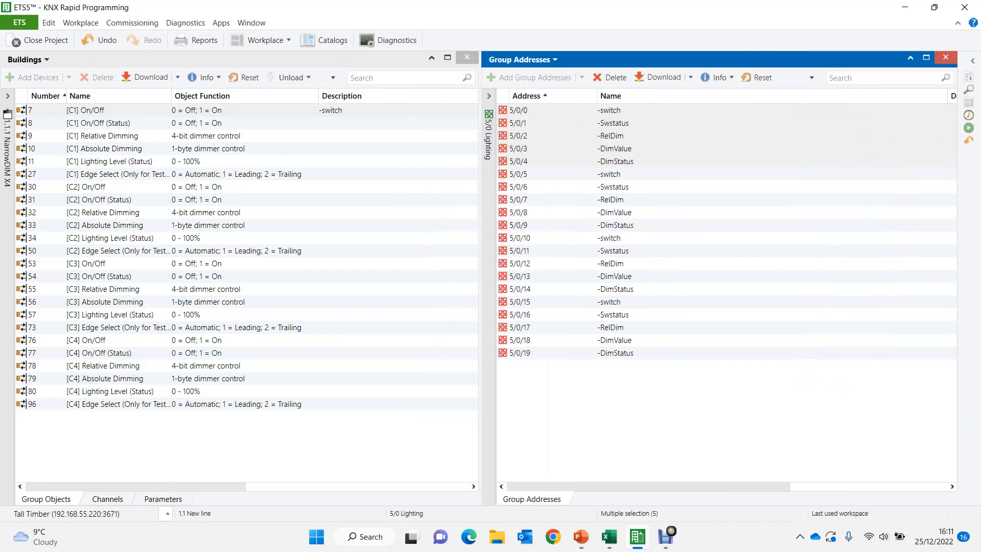
- Link the C1 status, relative dimming, absolute dimming and lighting level objects to group addresses 5/0/1 through 5/0/4
click(612, 123)
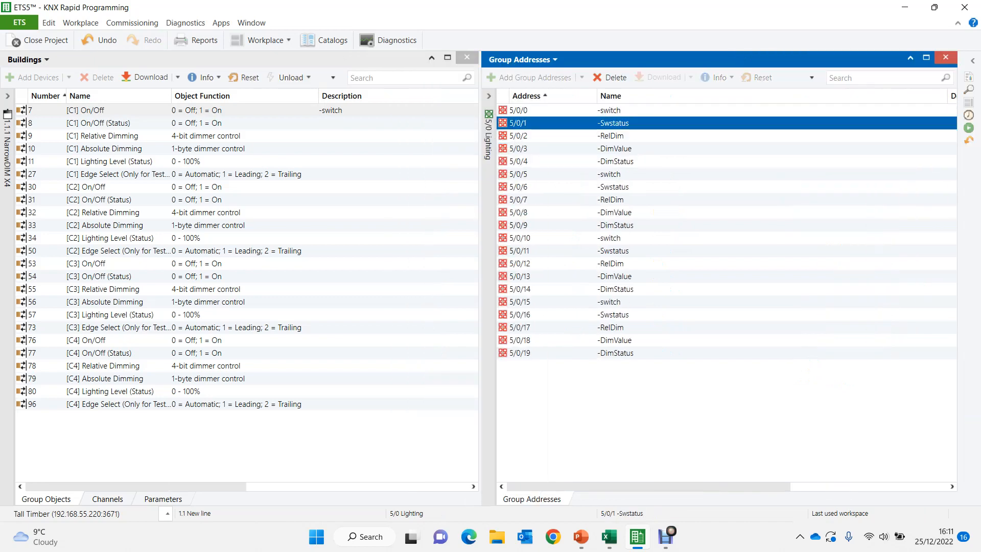
click(99, 124)
drag(99, 123, 608, 128)
drag(103, 136, 614, 137)
drag(102, 149, 611, 165)
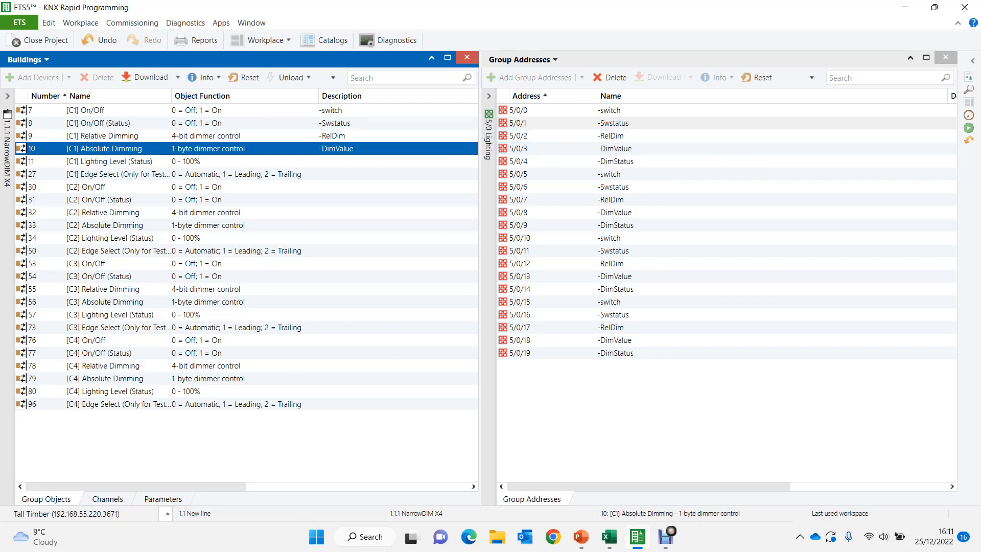
drag(102, 162, 654, 166)
- Link the switching, dimming and status objects of channels C2, C3 and C4 to group addresses 5/0/5 through 5/0/19
drag(574, 175, 388, 214)
drag(299, 225, 322, 392)
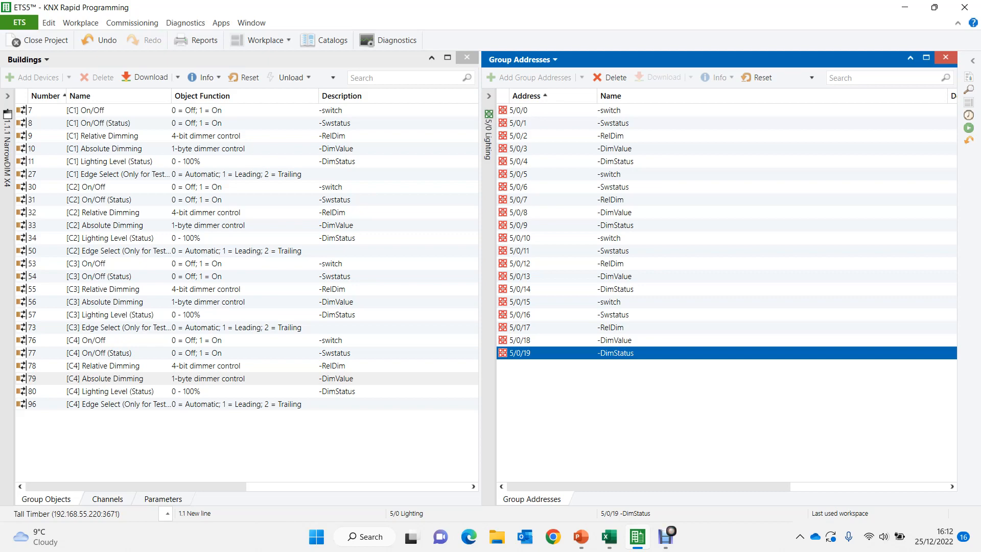
drag(136, 486, 240, 486)
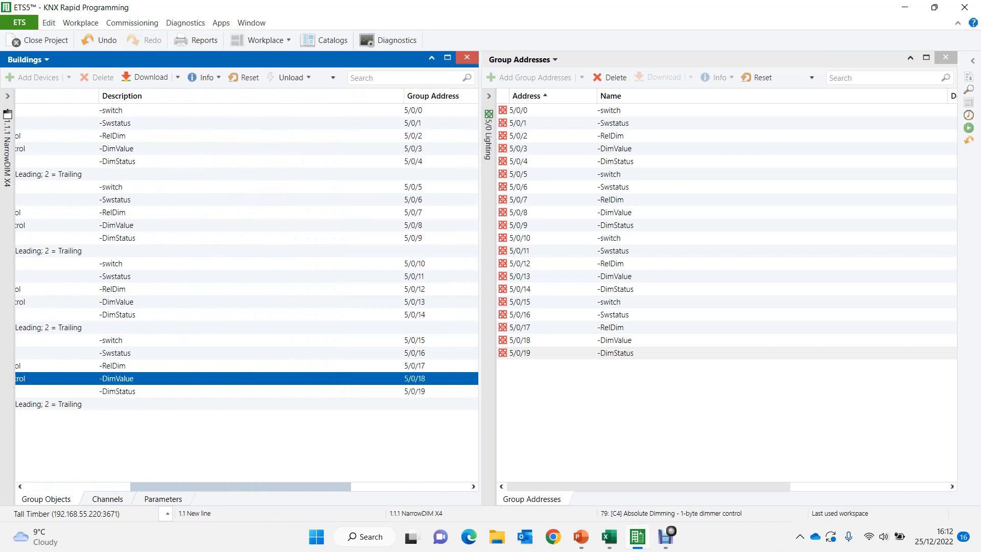
- Show the group objects of the 1.1.2 SA/S8.10.2.2 switch actuator and reveal the group address tree
drag(241, 486, 135, 486)
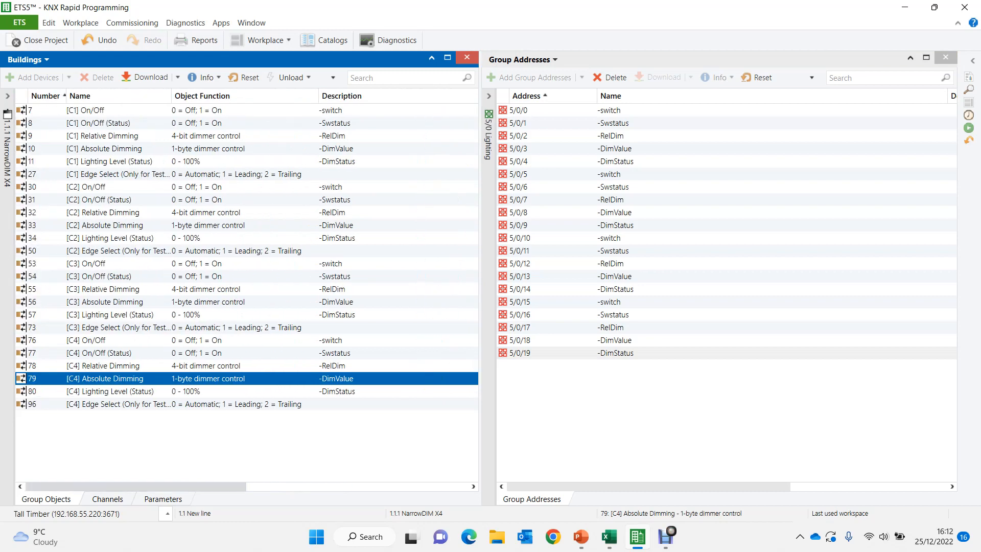
click(7, 96)
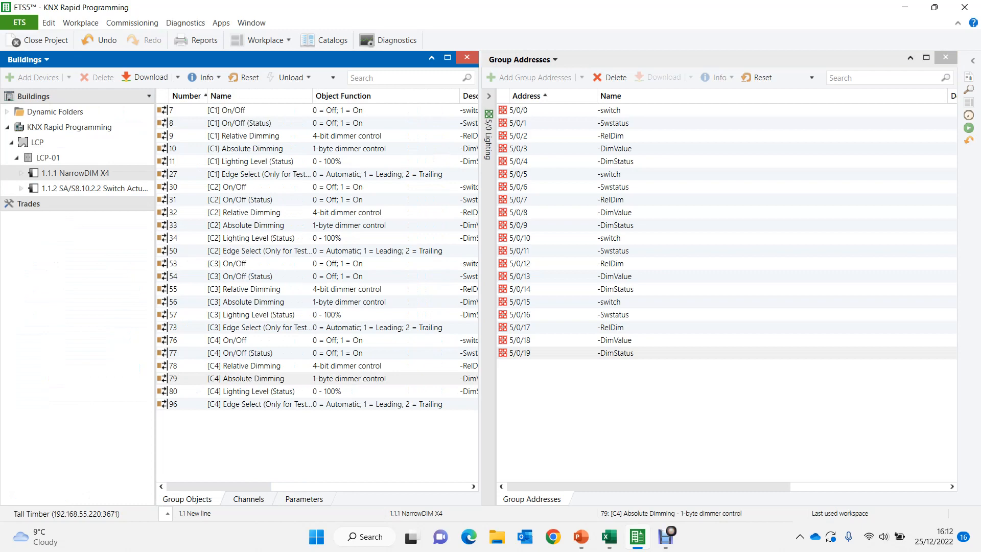
click(75, 188)
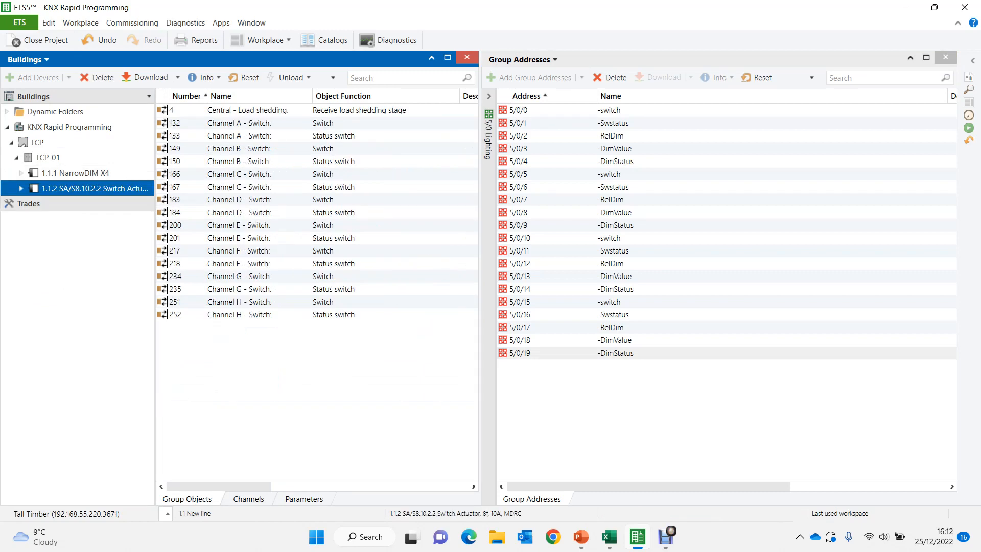
click(609, 302)
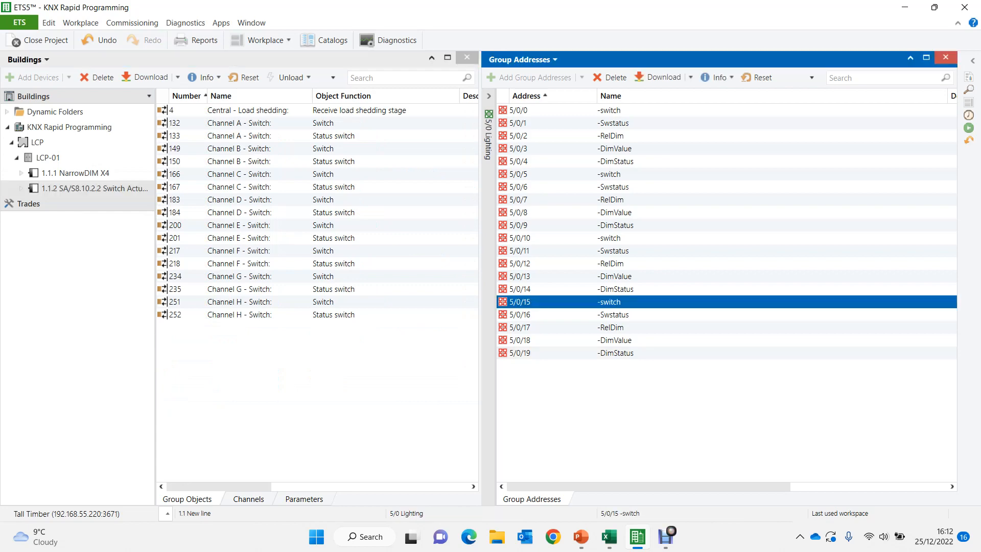
key(shift+Down)
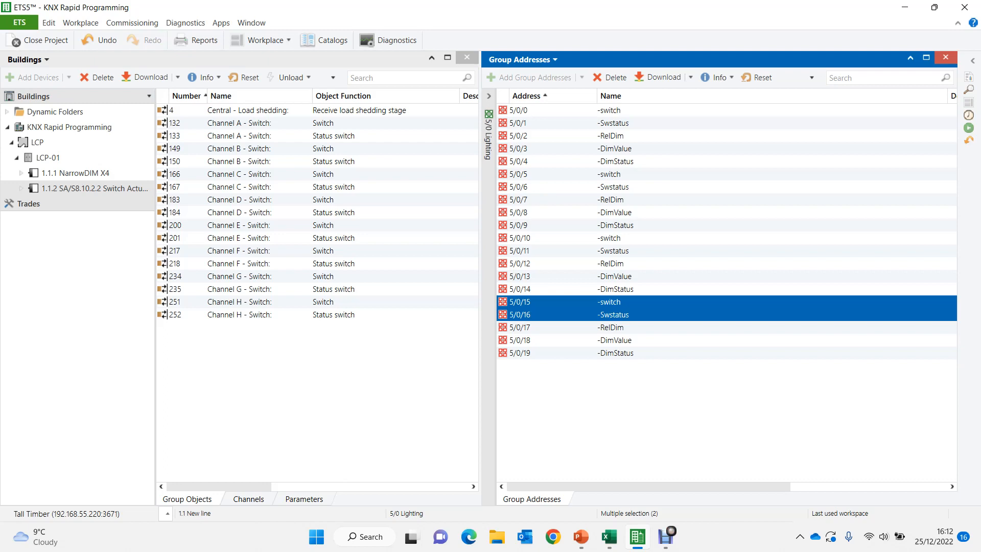
click(488, 96)
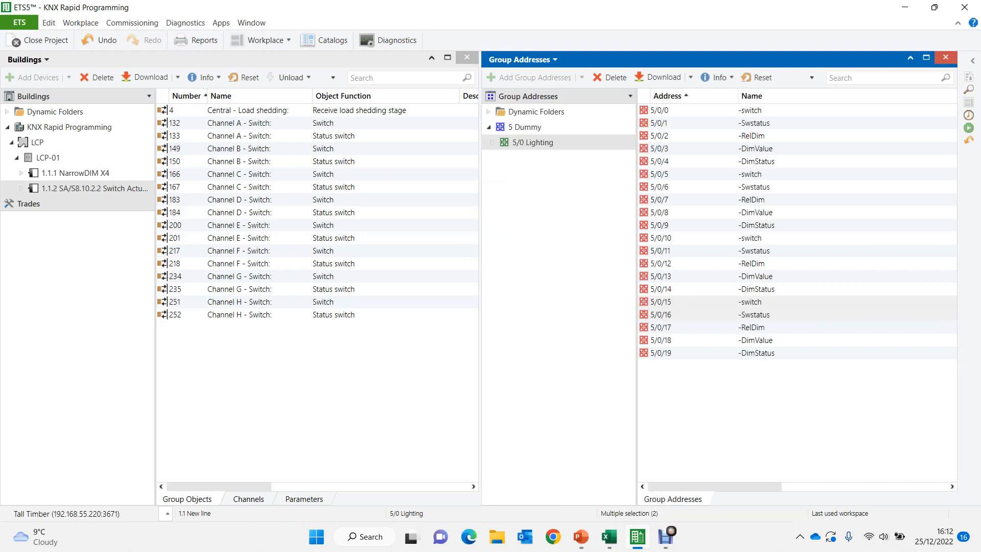
click(532, 142)
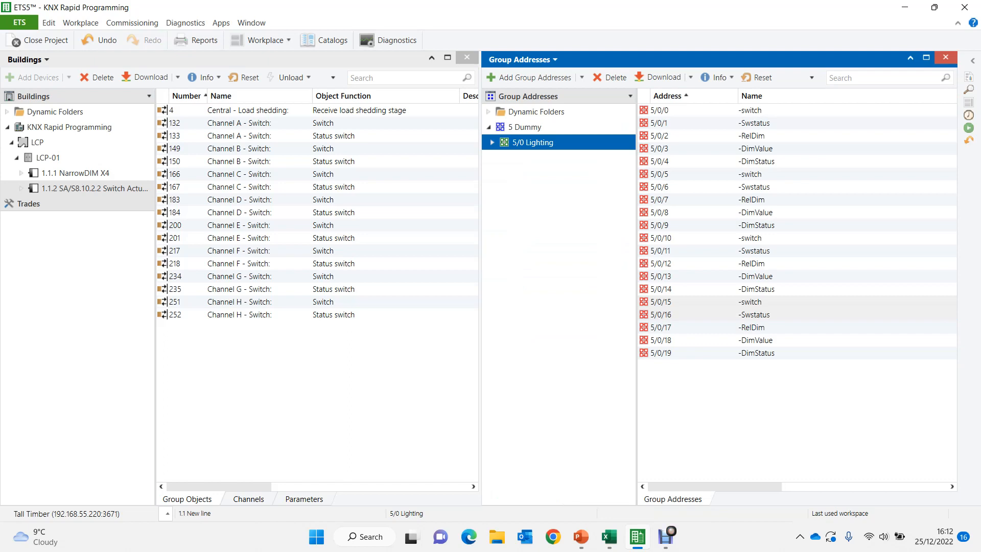
right_click(518, 142)
click(577, 197)
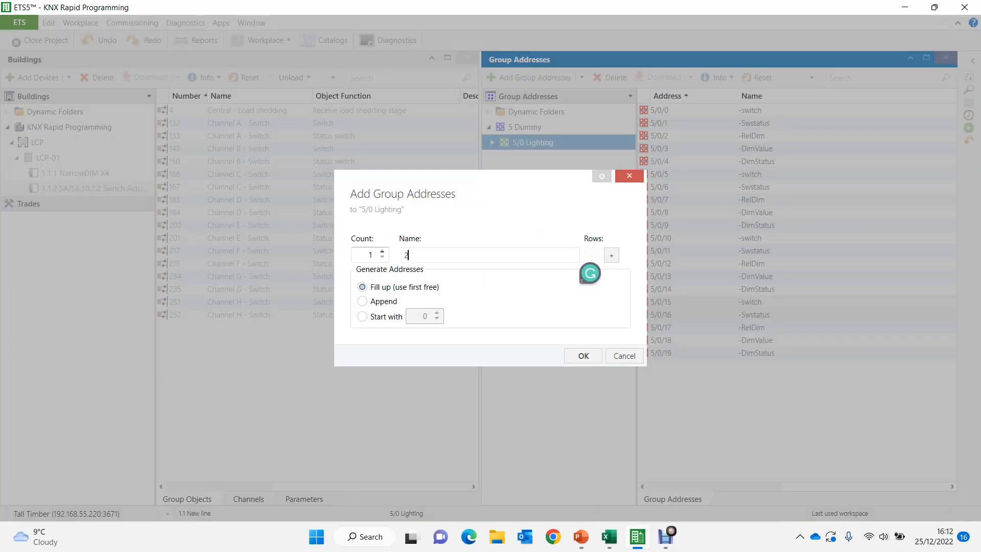
text(2)
key(Return)
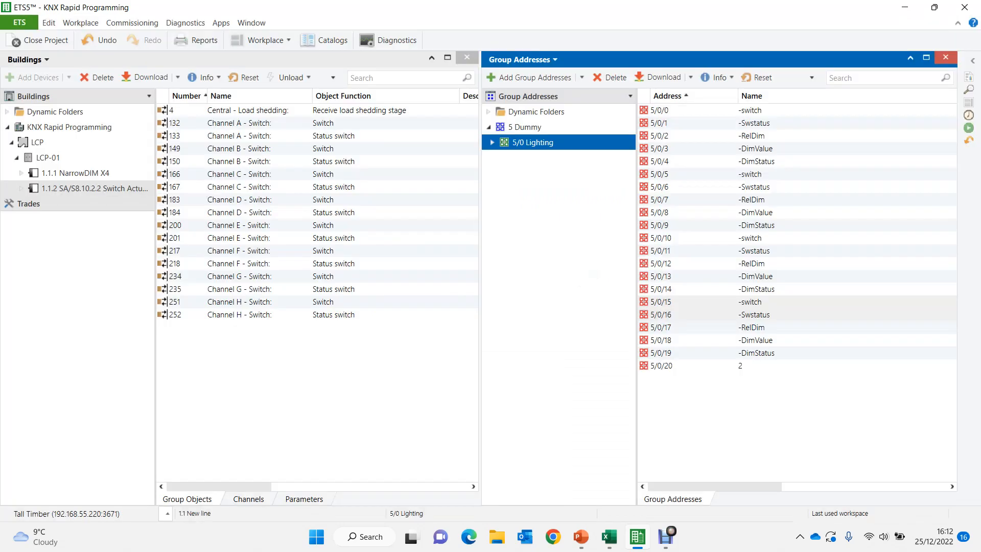
click(685, 366)
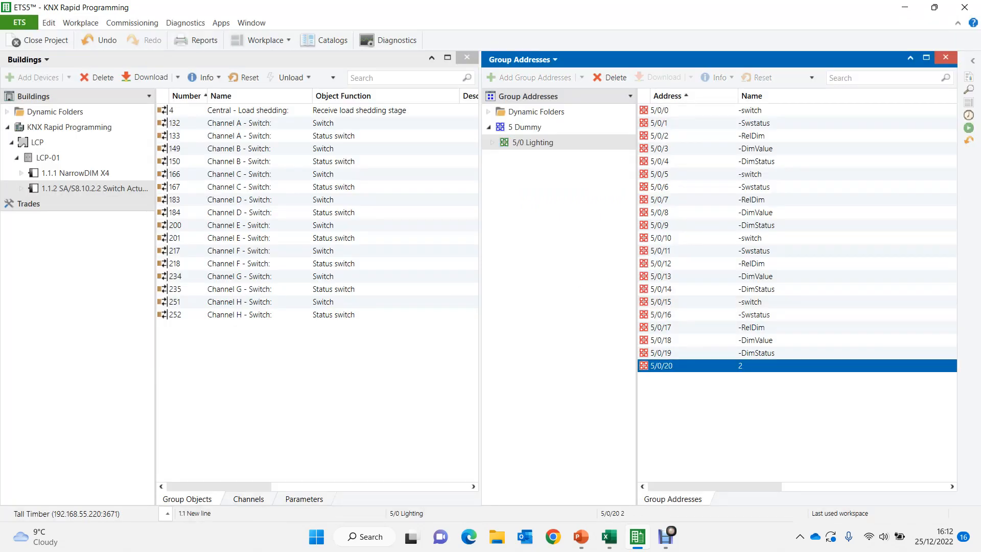
key(Delete)
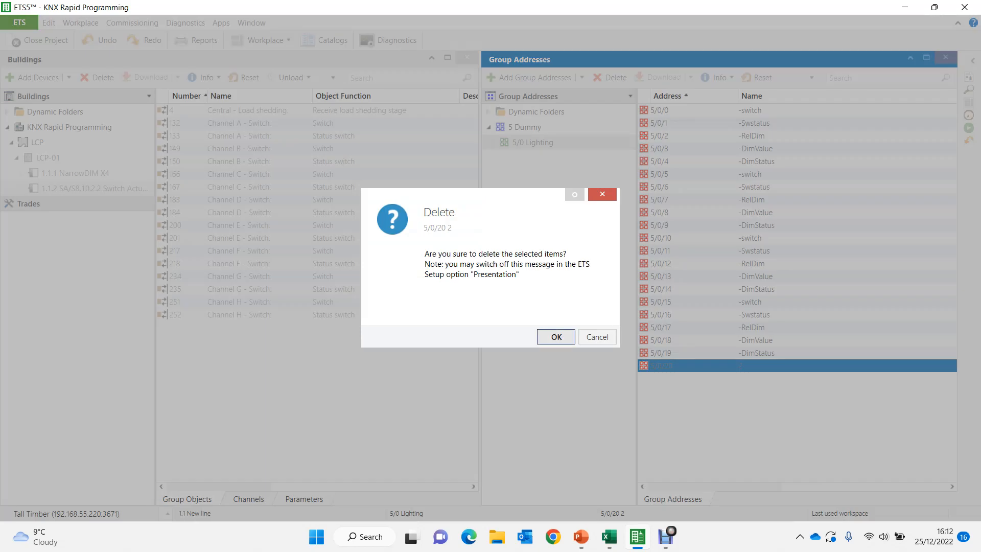
key(Return)
- Add a middle group named Lighting 2 under the 5 Dummy main group and open it
key(Left)
key(Left)
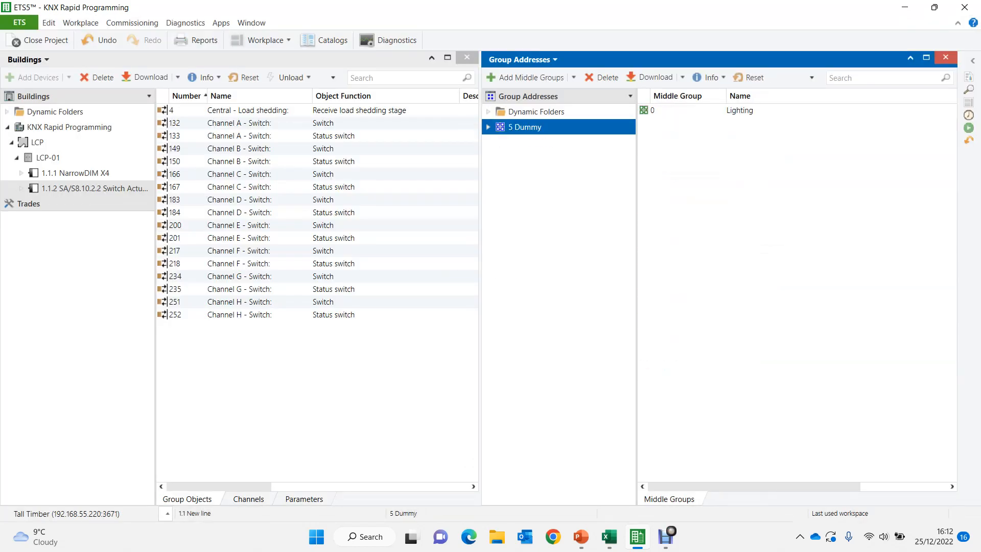
key(Menu)
key(Down)
key(Down)
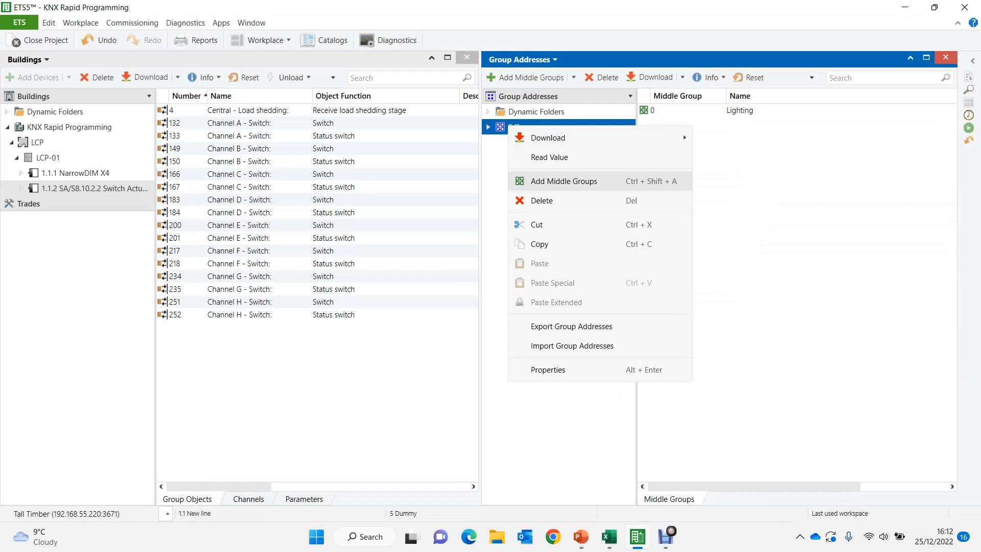
key(Return)
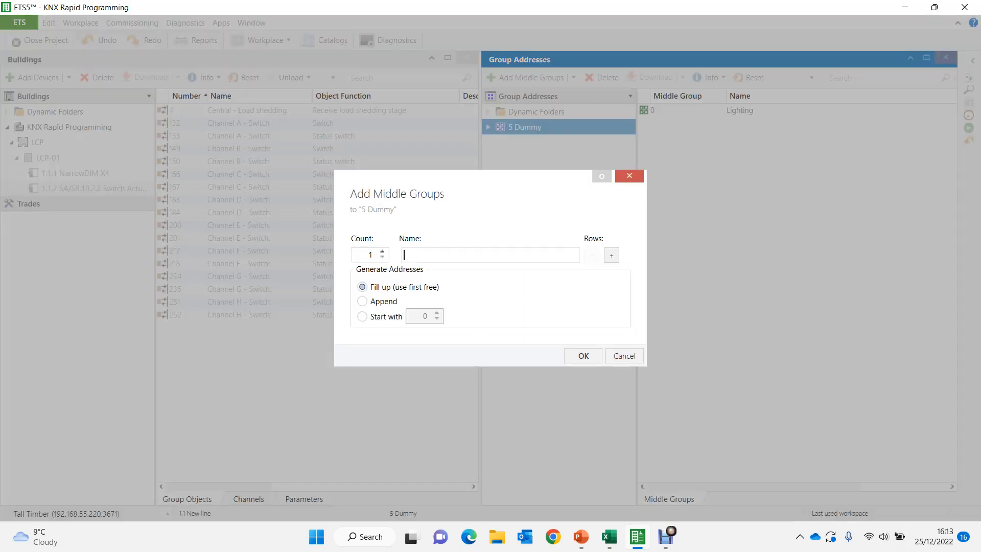
text(Lighting 2)
key(Return)
double_click(742, 123)
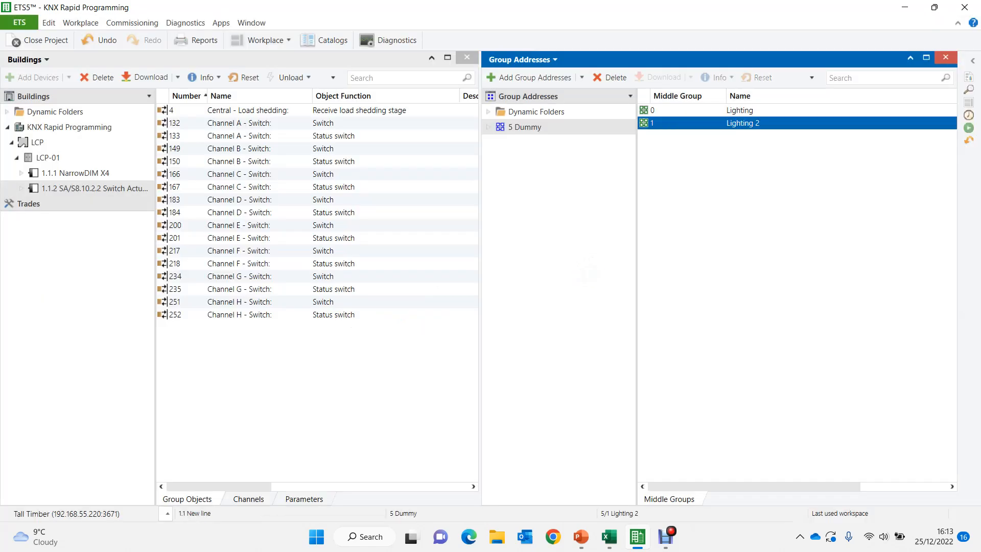
- Copy the -switch and -Swstatus addresses 5/0/0 and 5/0/1 and paste 8 sets into 5/1 Lighting 2, filling from the first free address
click(533, 143)
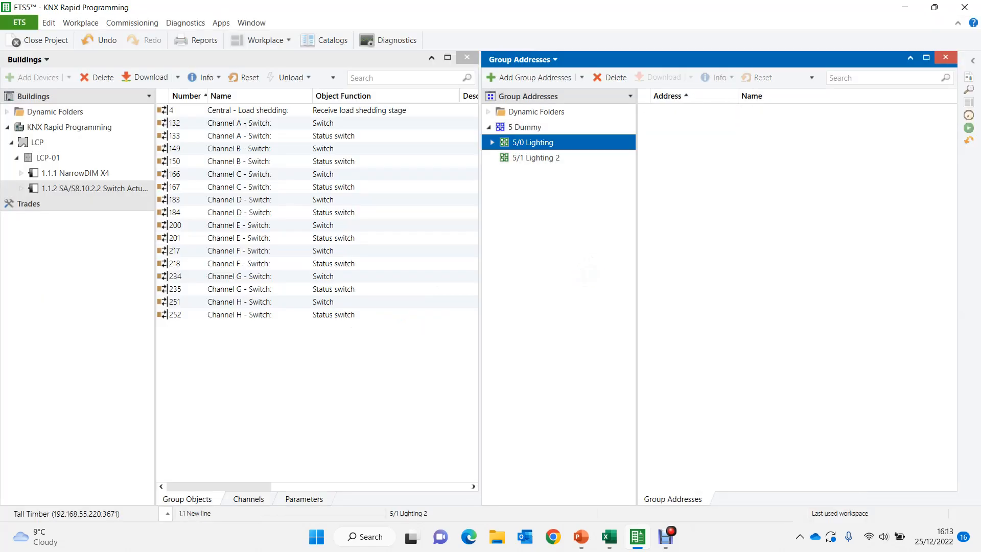
click(750, 110)
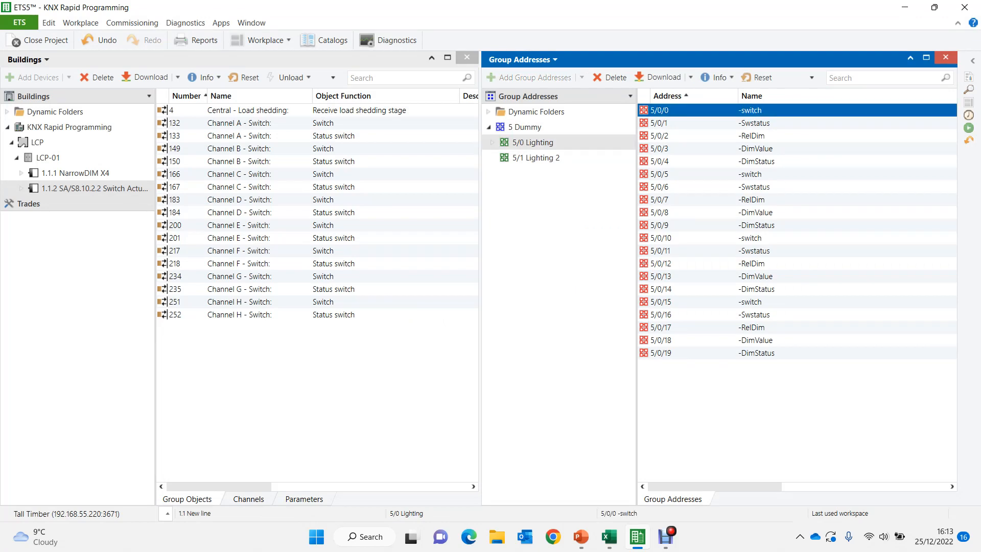
key(shift+Down)
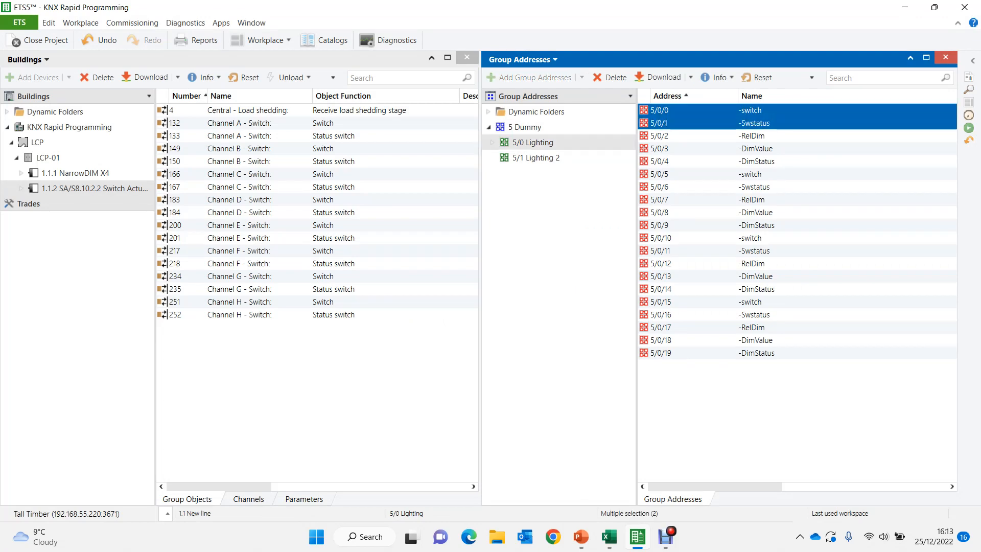
click(536, 158)
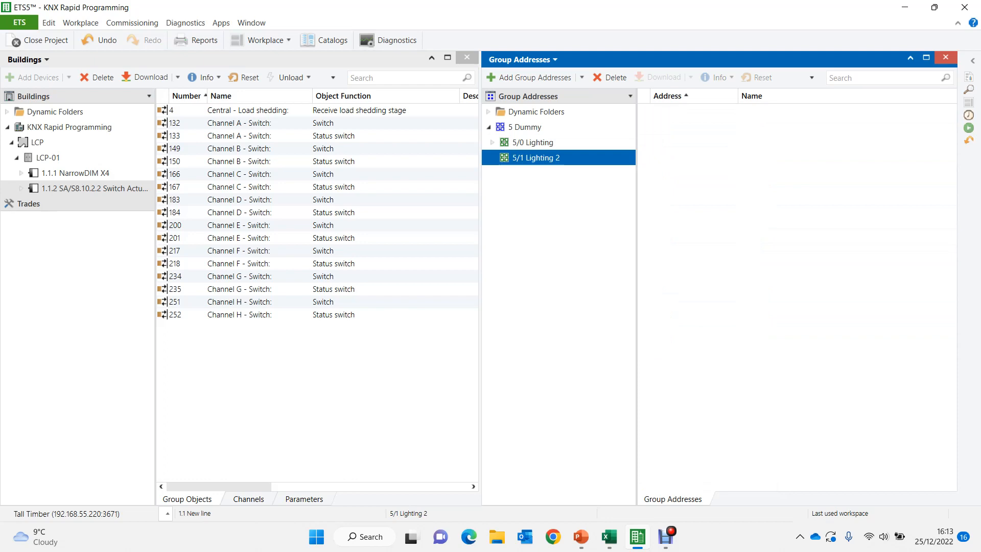
key(ctrl+shift+v)
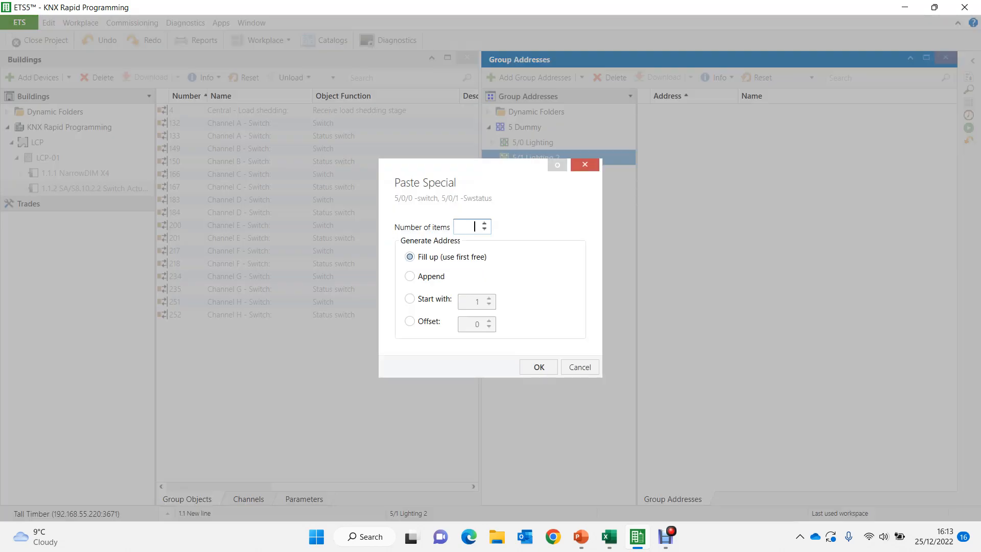
text(8)
key(Return)
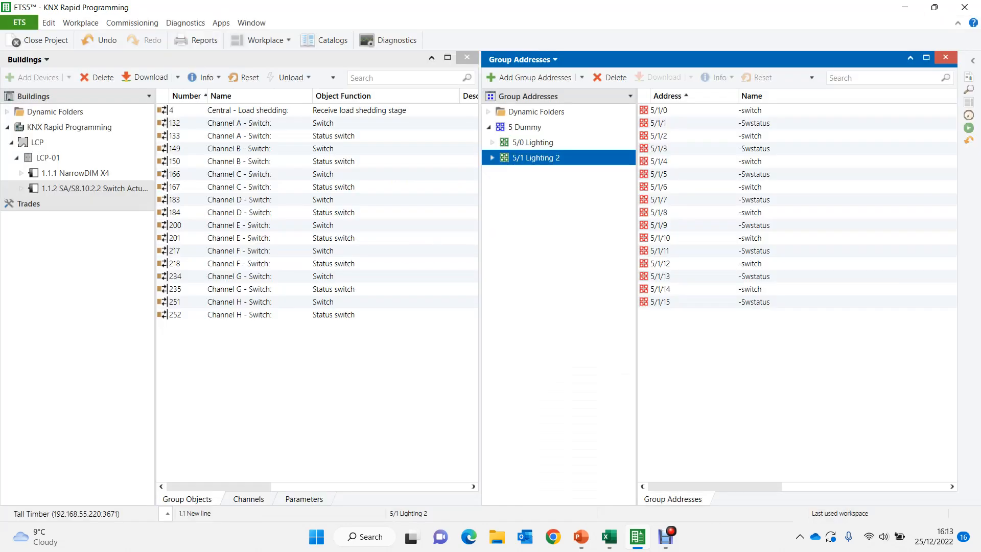
- Link the Switch and Status switch objects of actuator channels A to H to group addresses 5/1/0 through 5/1/15
click(667, 110)
key(F2)
drag(750, 110, 419, 149)
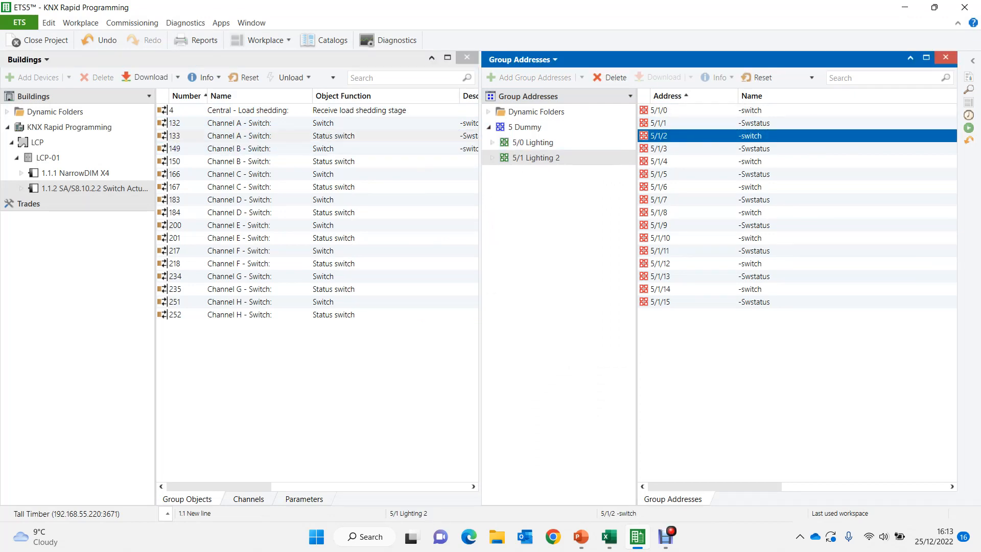
drag(357, 161, 720, 149)
drag(656, 161, 462, 178)
drag(332, 187, 740, 175)
drag(658, 187, 657, 302)
click(740, 212)
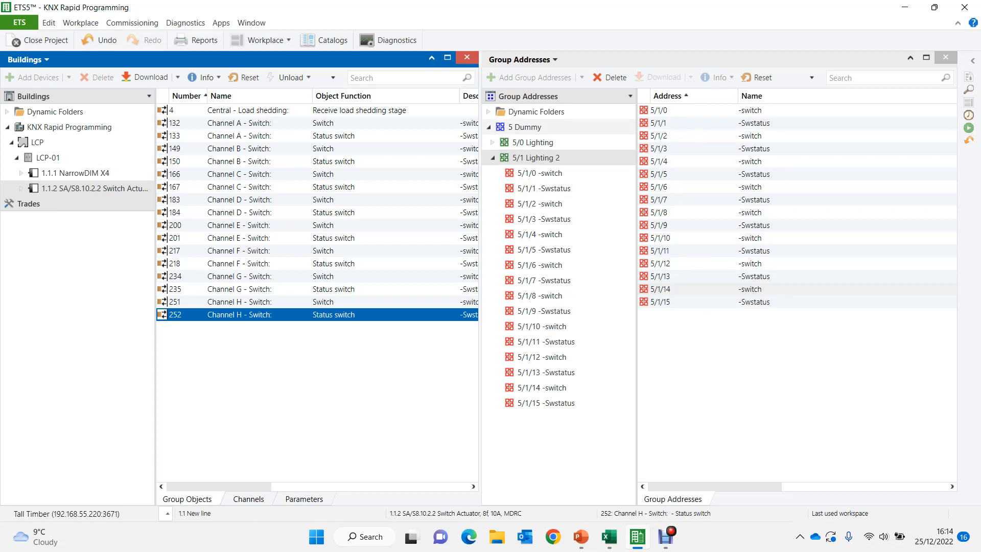
- Add a main group named Lighting to the group addresses, using the first free address
click(524, 127)
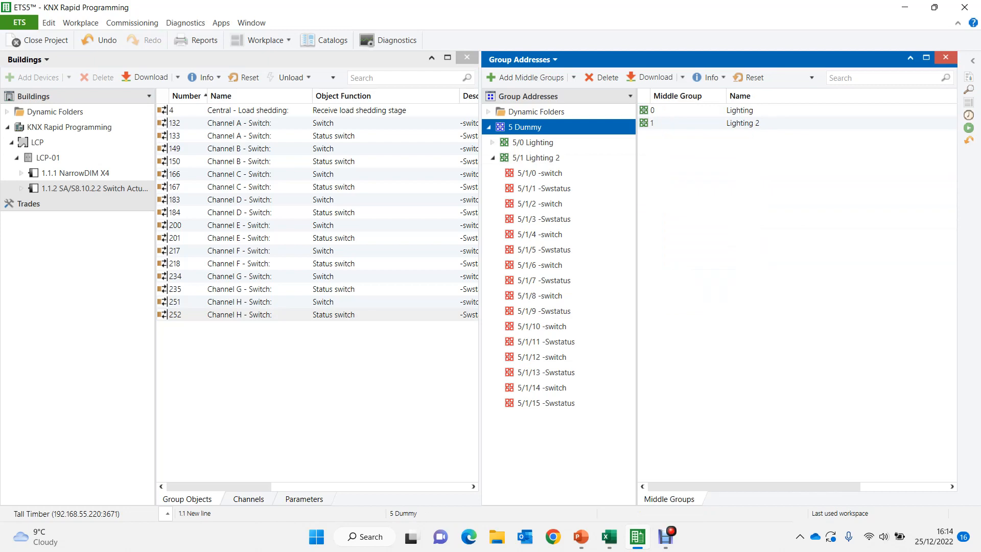
click(528, 97)
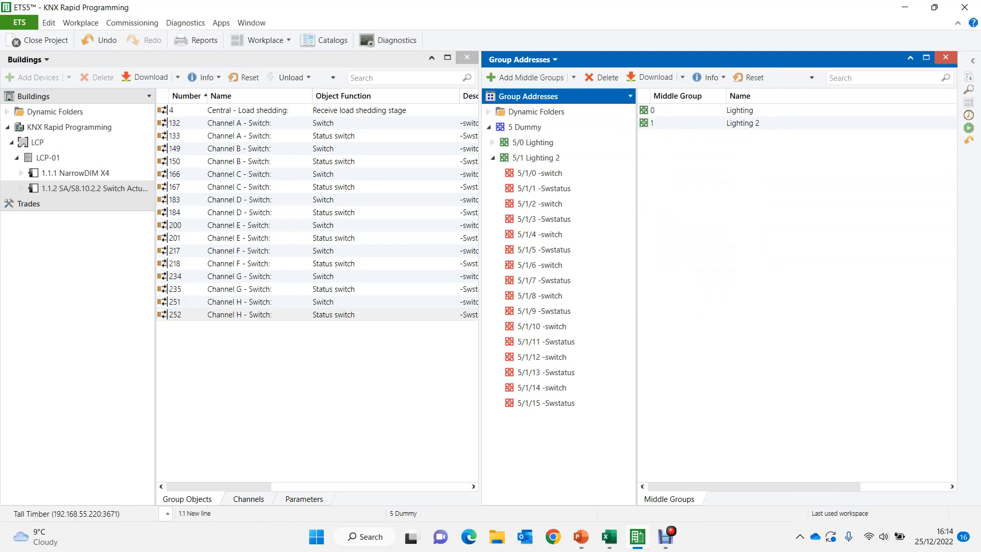
click(526, 78)
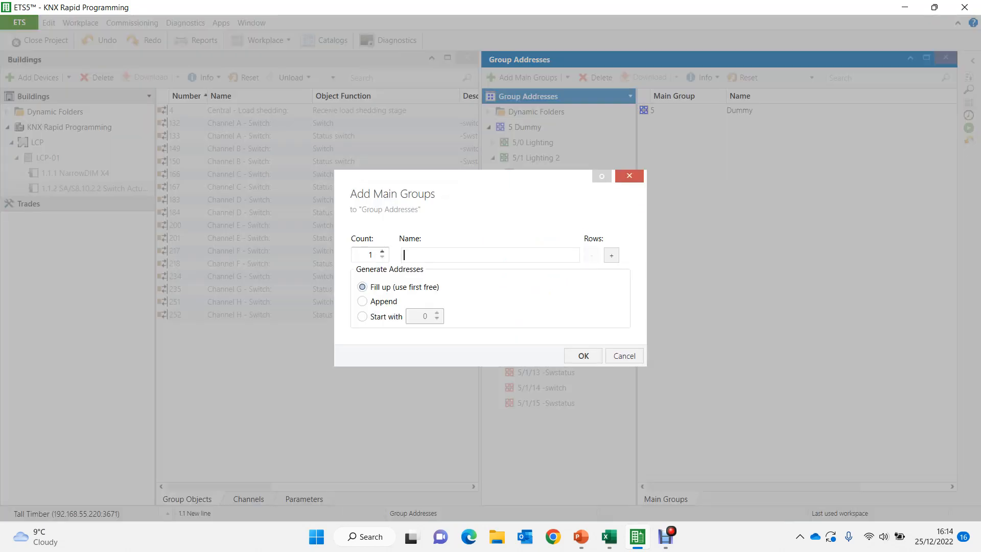
text(Lighting)
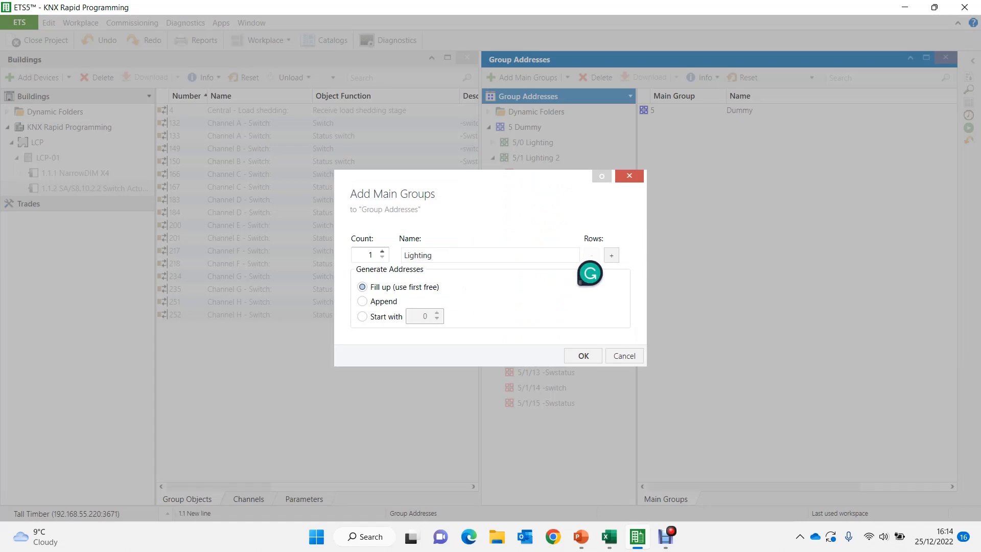
click(582, 355)
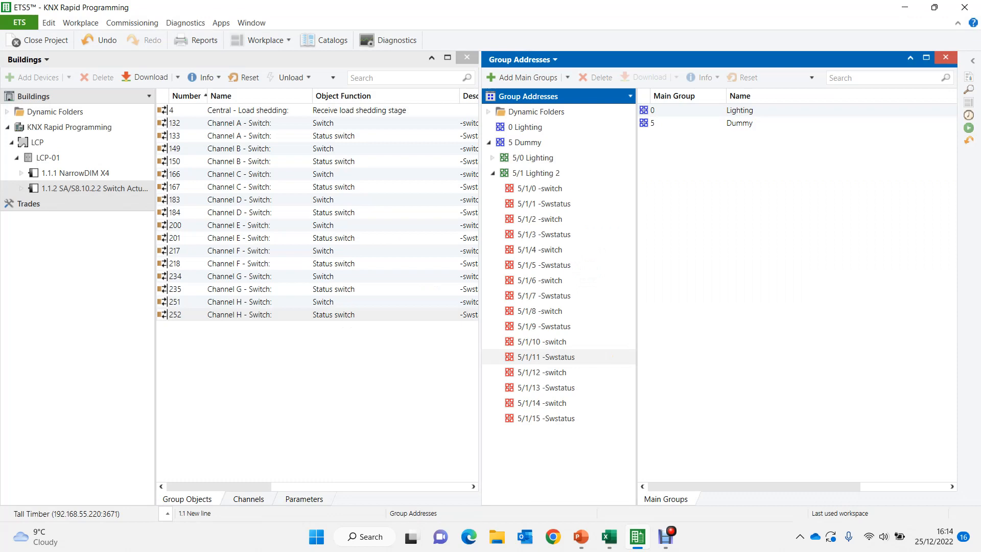
- Add a middle group named Dimable under the 0 Lighting main group
click(526, 127)
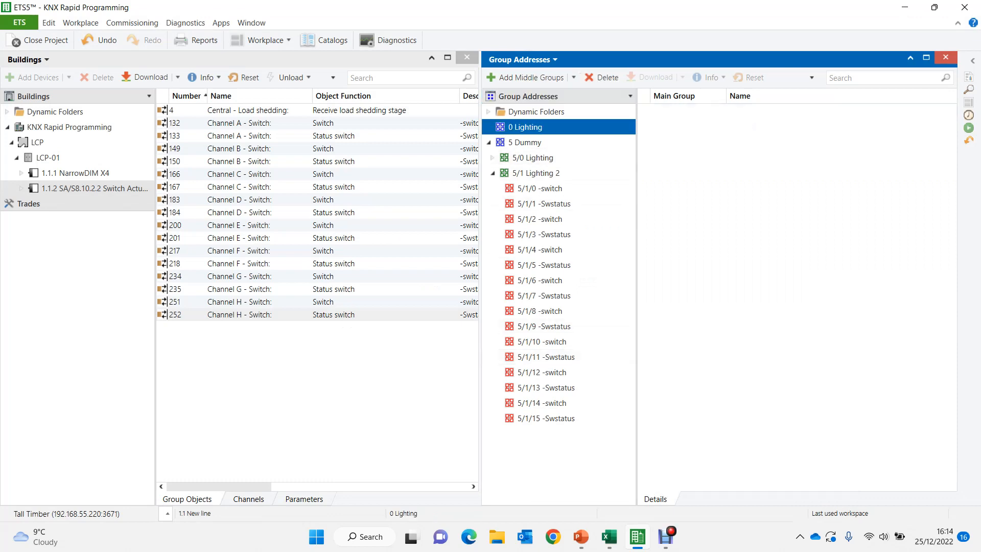
right_click(520, 127)
click(576, 186)
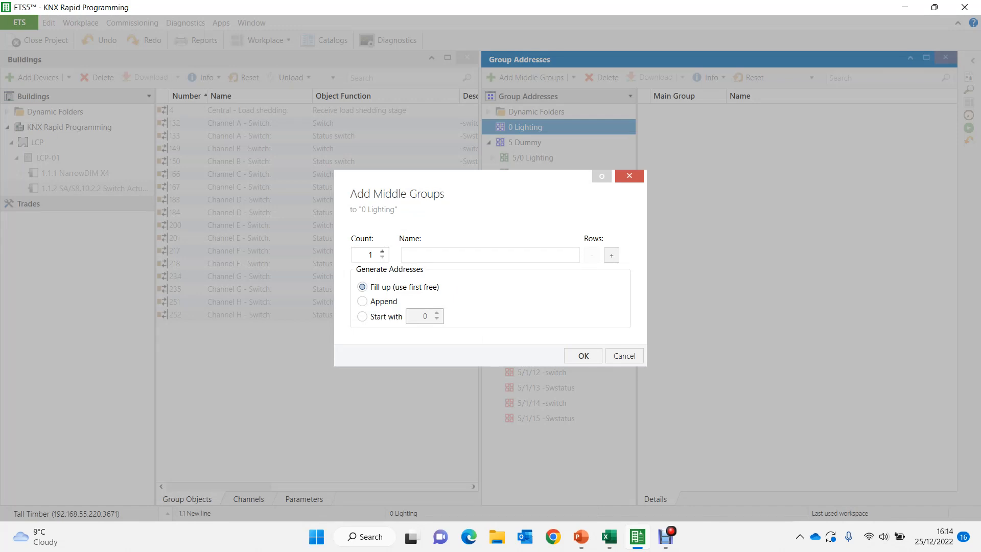
text(Dimable)
key(Return)
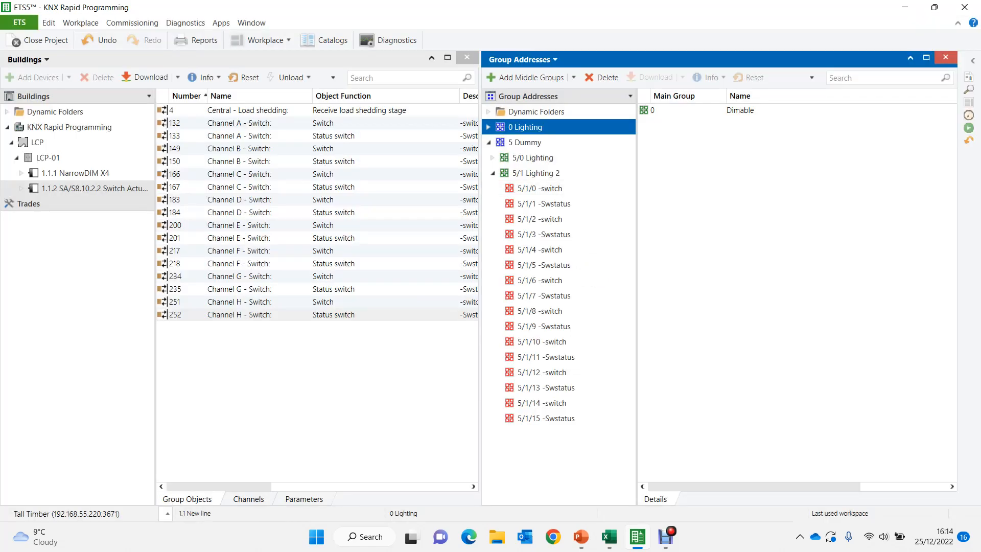
- Add one group address named anything to the 0/0 Dimable middle group, using the first free address
click(533, 143)
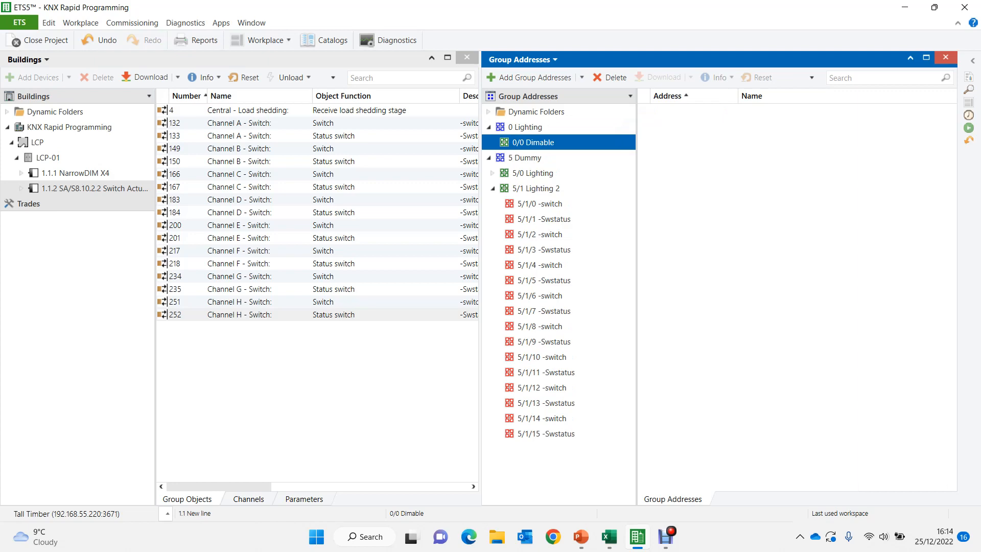
right_click(533, 143)
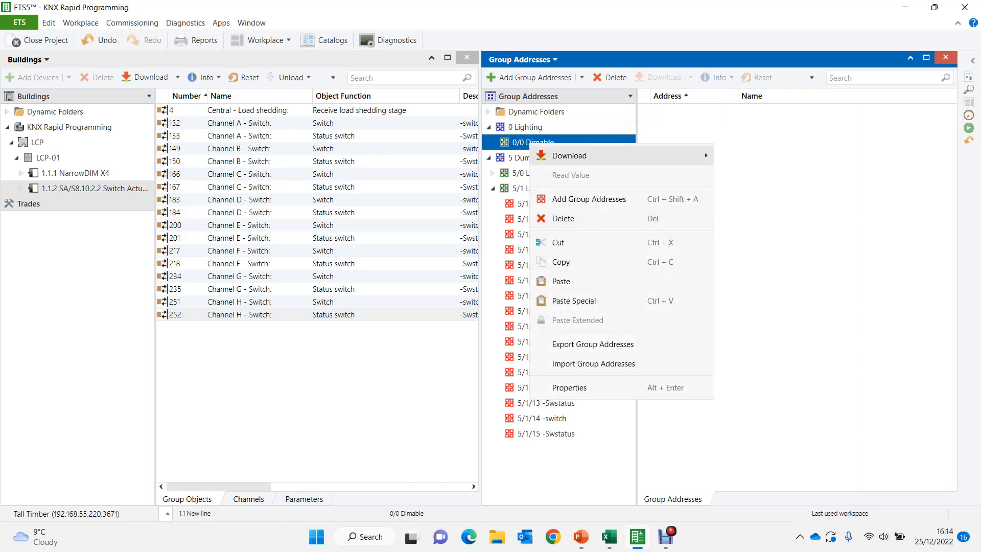
click(515, 142)
right_click(513, 142)
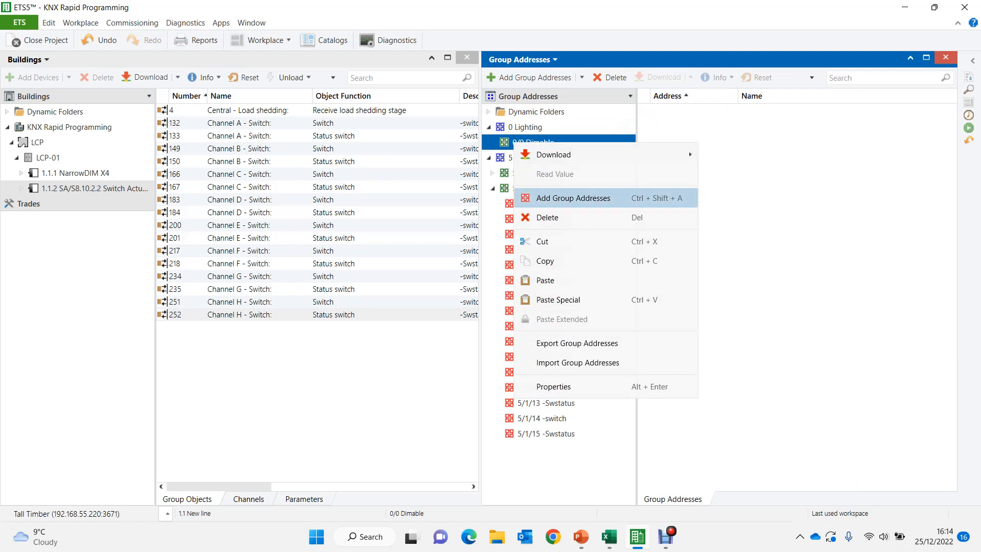
click(573, 197)
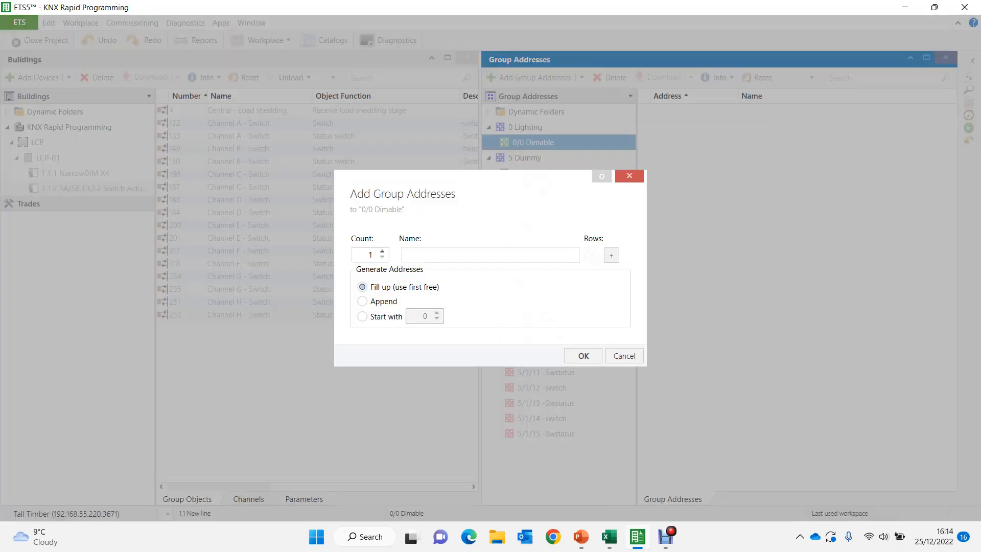
text(anything)
key(Return)
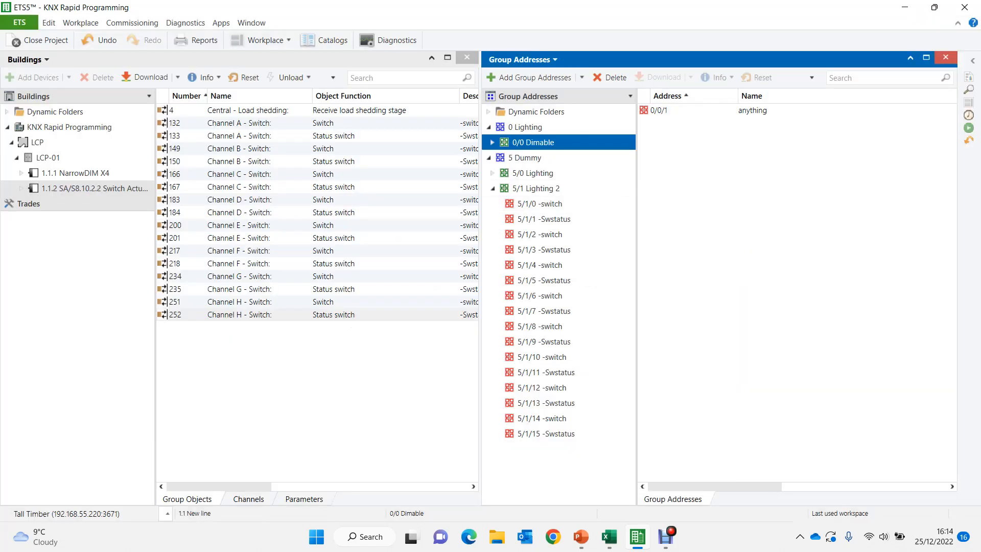
- Try to export the 0/0 Dimable group addresses as a CSV named rapid progarmming on the desktop, and check the desktop for the file
right_click(540, 142)
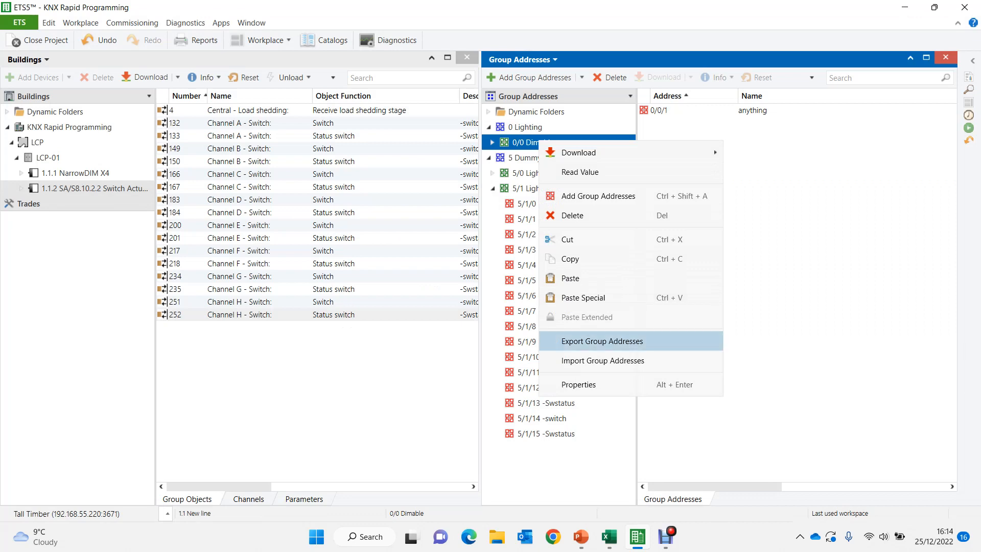
click(601, 341)
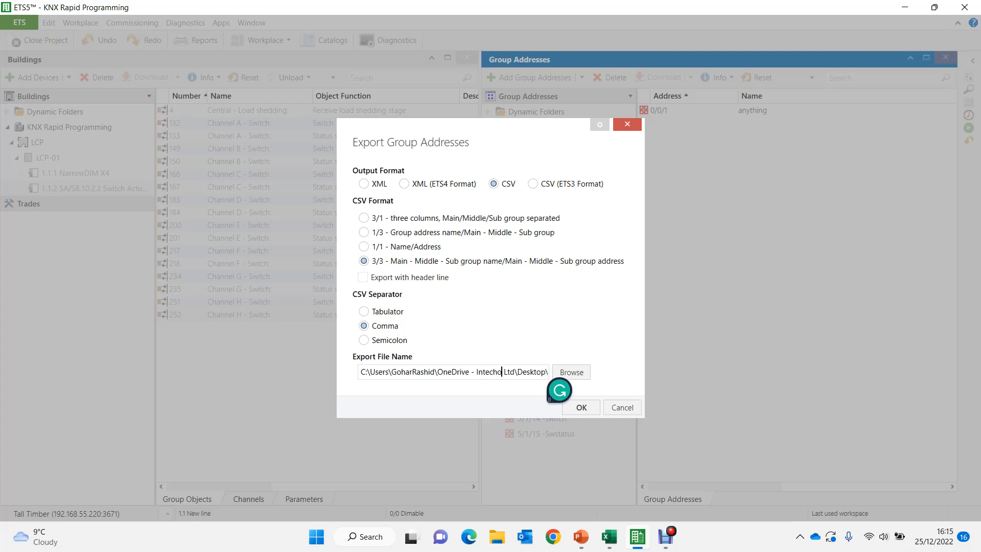
text(WORFORD.csv)
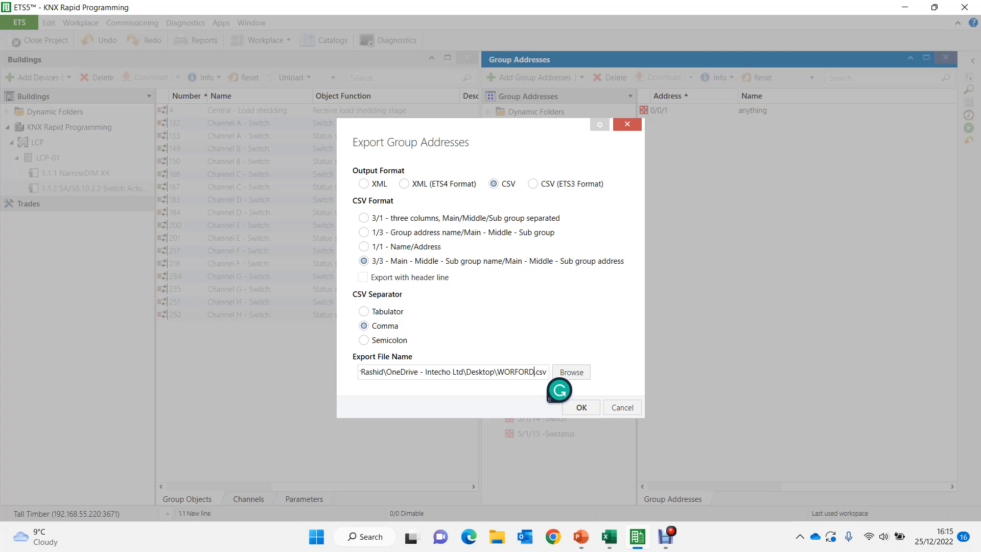
key(BackSpace)
key(BackSpace)
key(BackSpace)
key(BackSpace)
key(BackSpace)
key(BackSpace)
key(BackSpace)
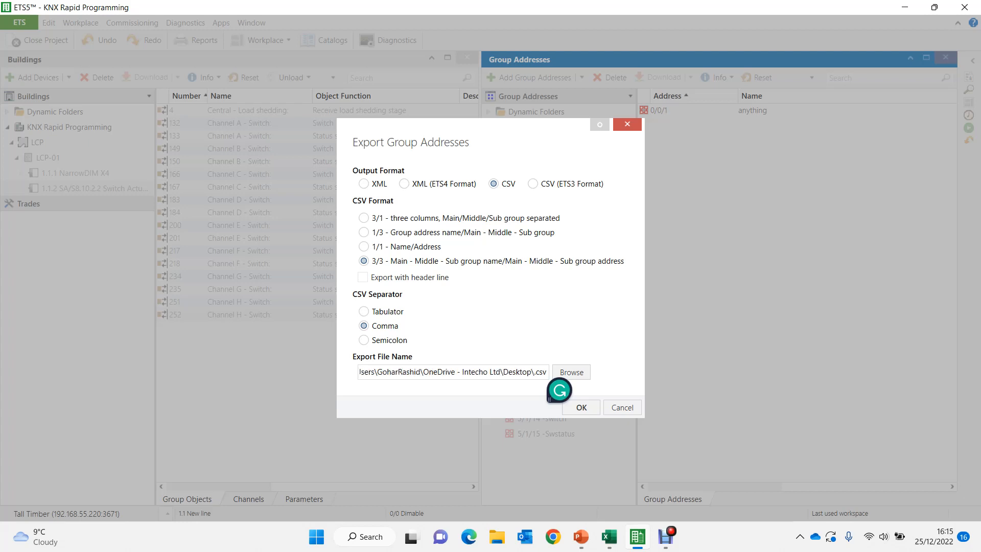
text(rapid)
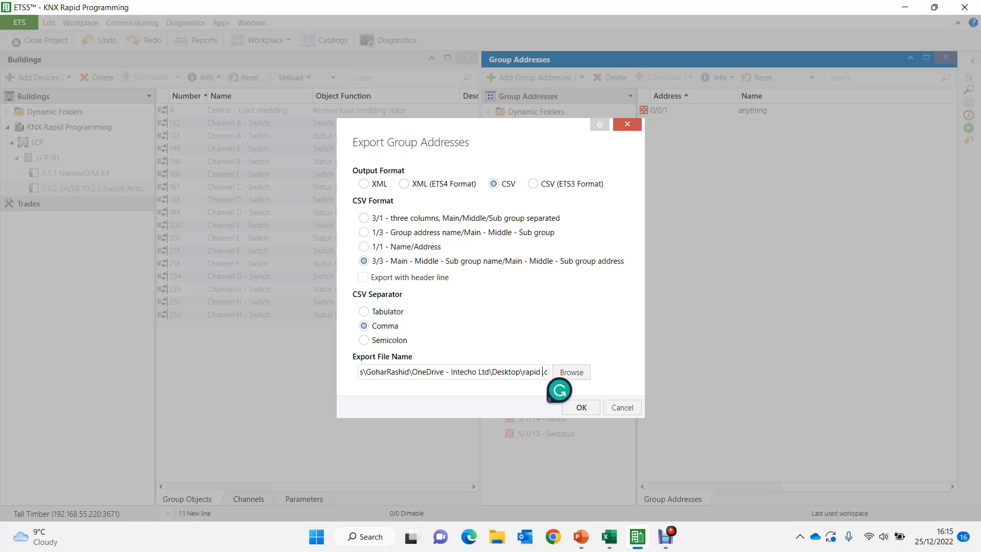
text( progarmmi)
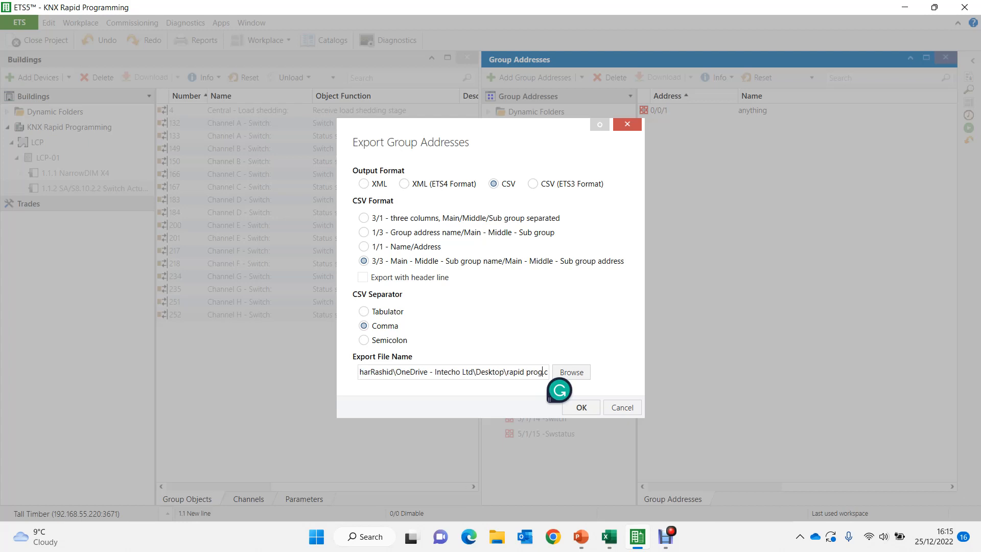
text(ng)
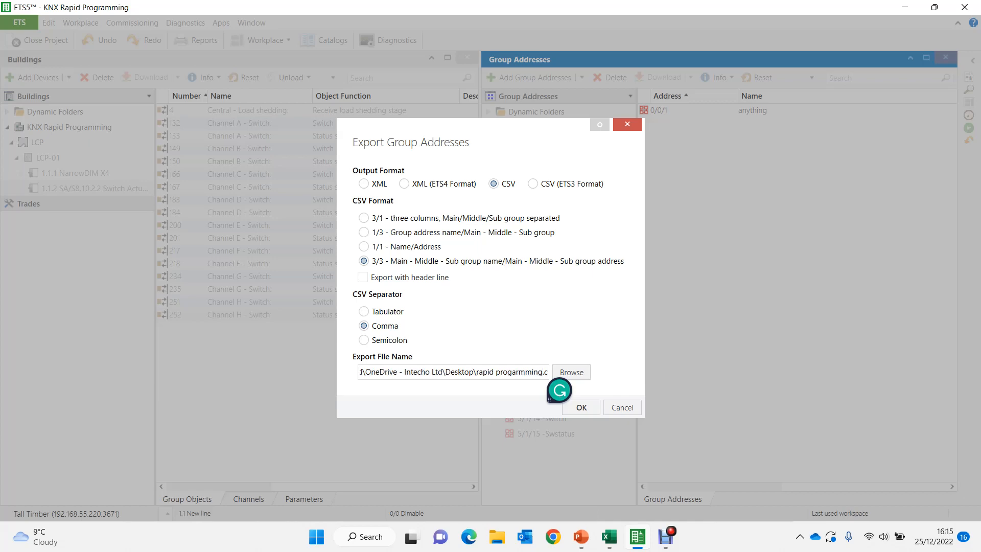
key(Return)
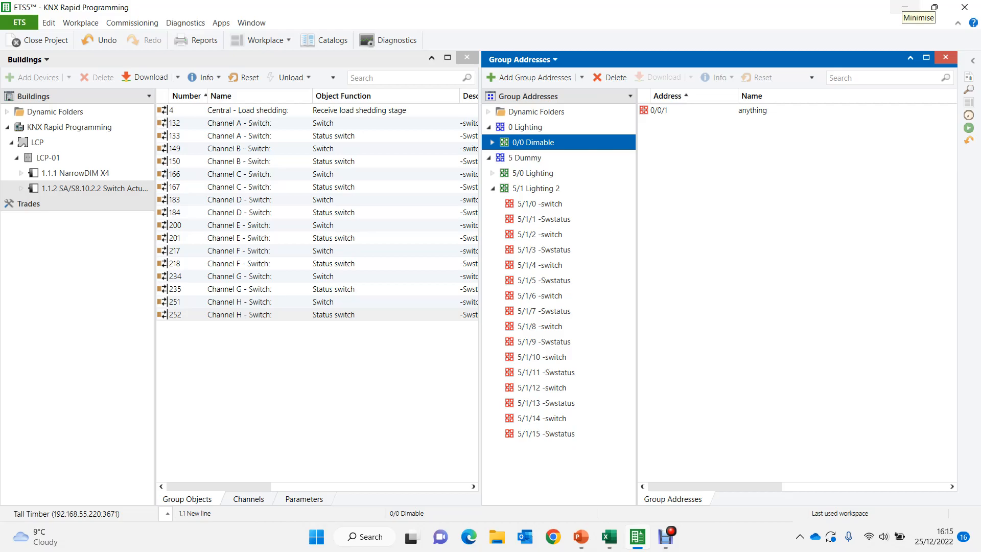
click(904, 7)
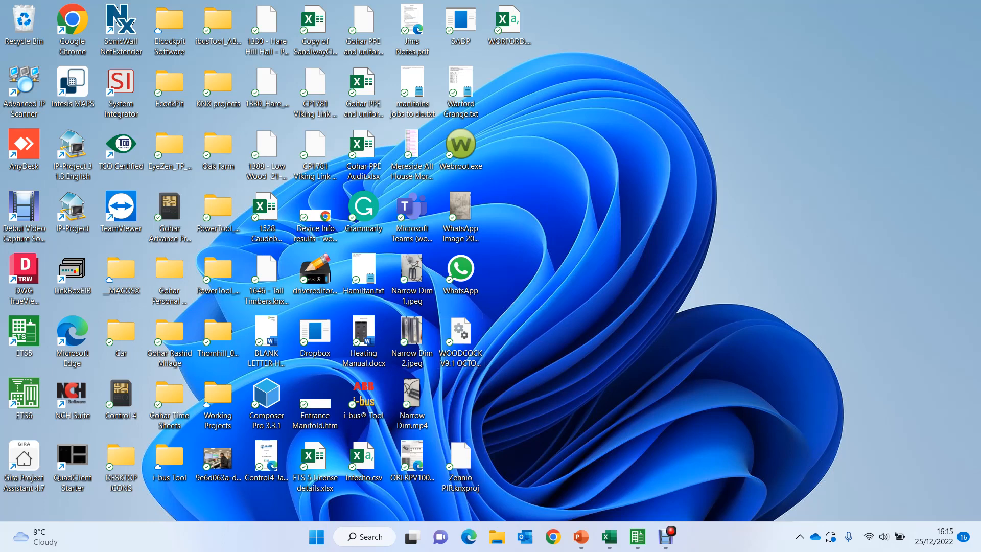
click(636, 537)
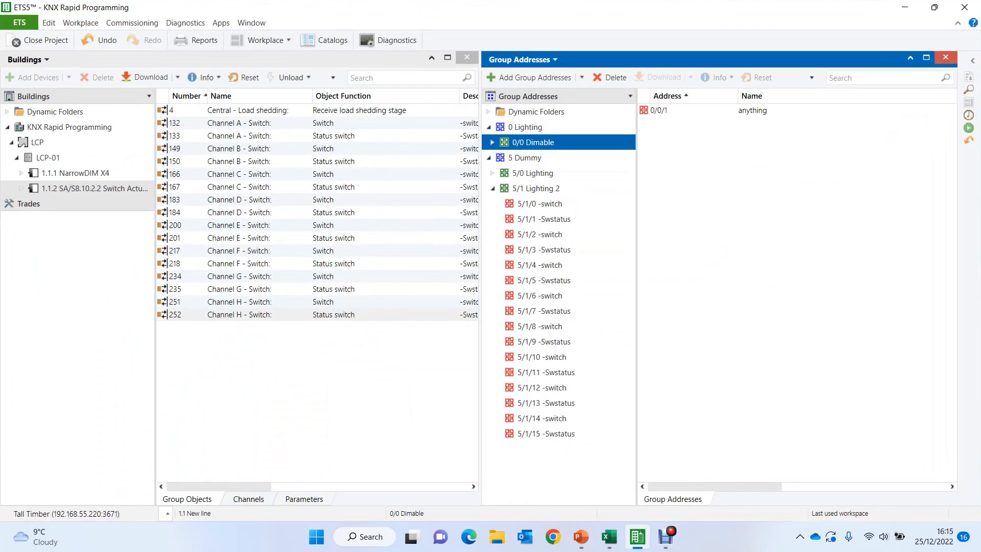
- Export the 0/0 Dimable group addresses to the desktop as KNXRapidProgramming.csv in comma-separated 3/3 format
right_click(529, 142)
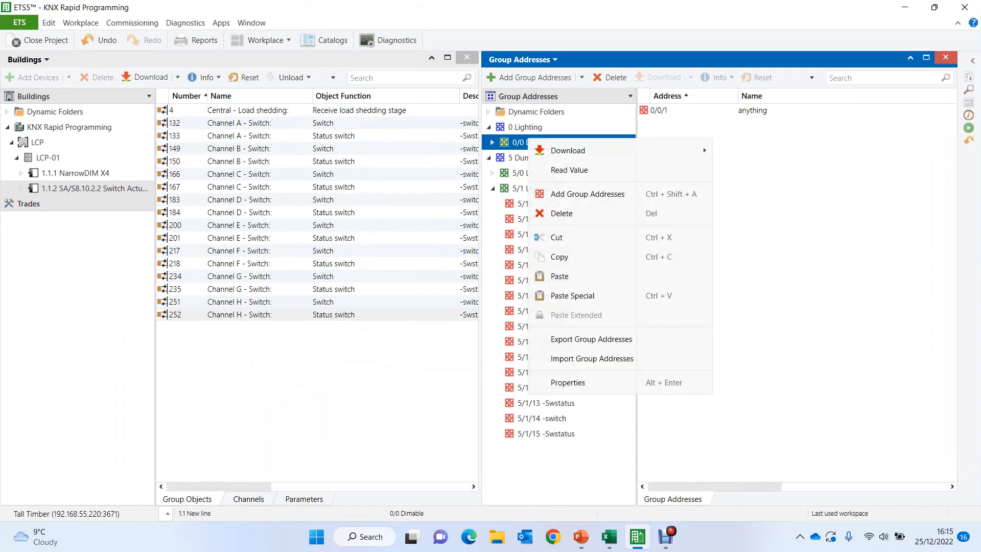
key(Down)
key(Down)
key(Down)
key(Down)
key(Down)
key(Down)
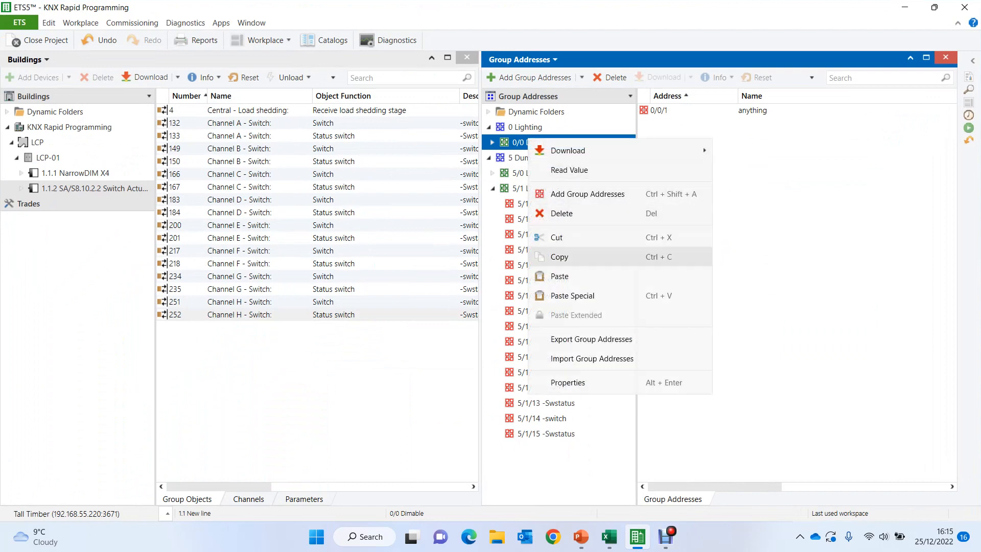
key(Return)
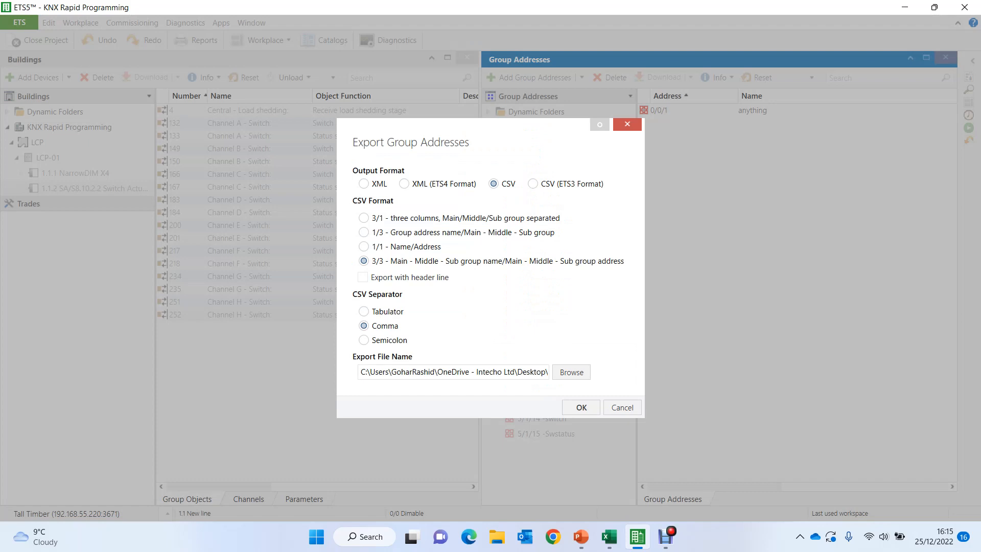
key(ctrl+v)
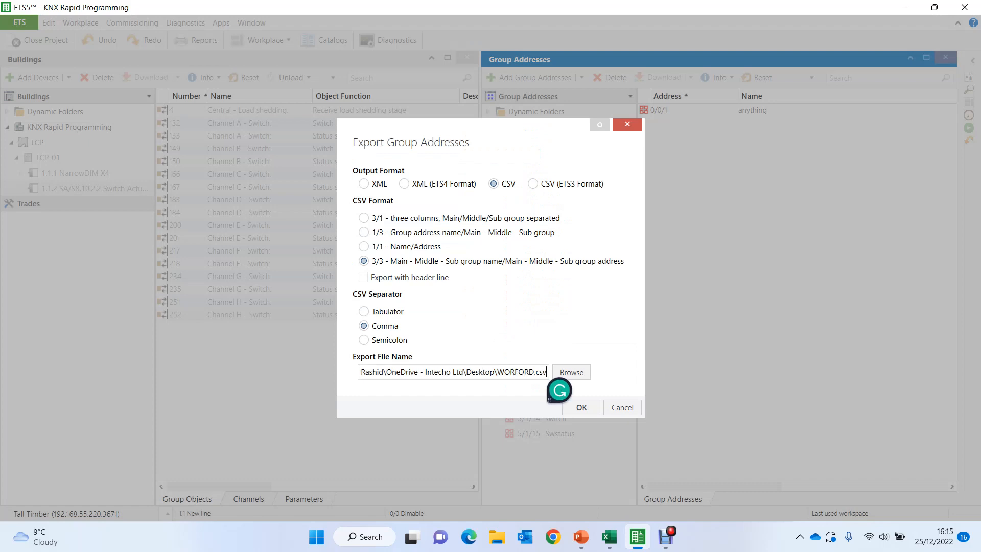
key(Left)
key(Left)
key(BackSpace)
key(BackSpace)
key(BackSpace)
key(BackSpace)
key(BackSpace)
key(BackSpace)
key(BackSpace)
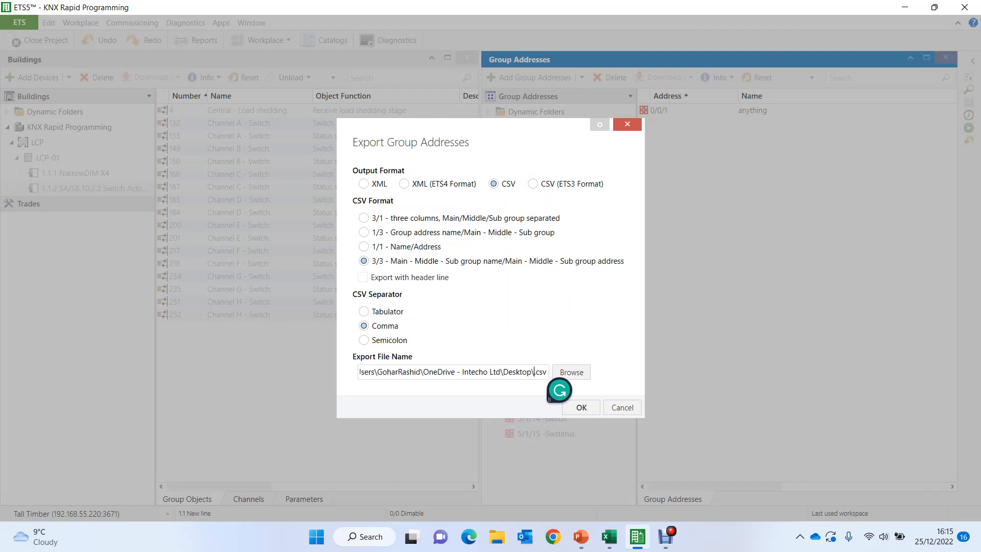
text(KNXRa)
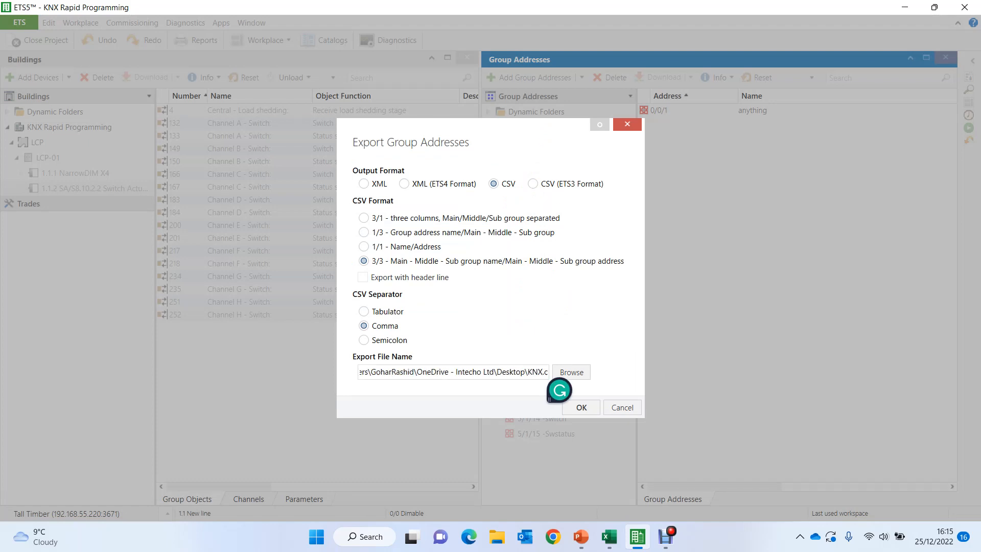
text(pid)
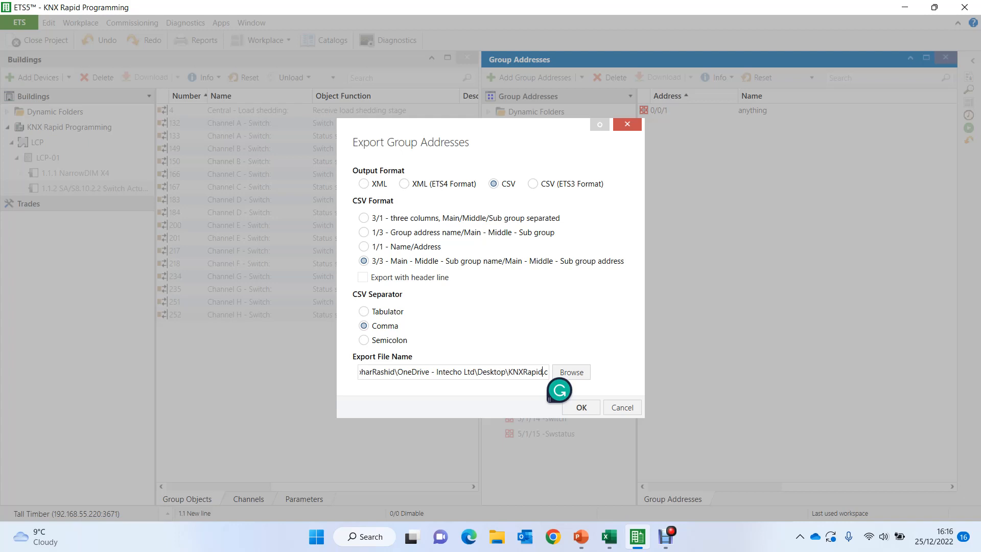
text(Prog)
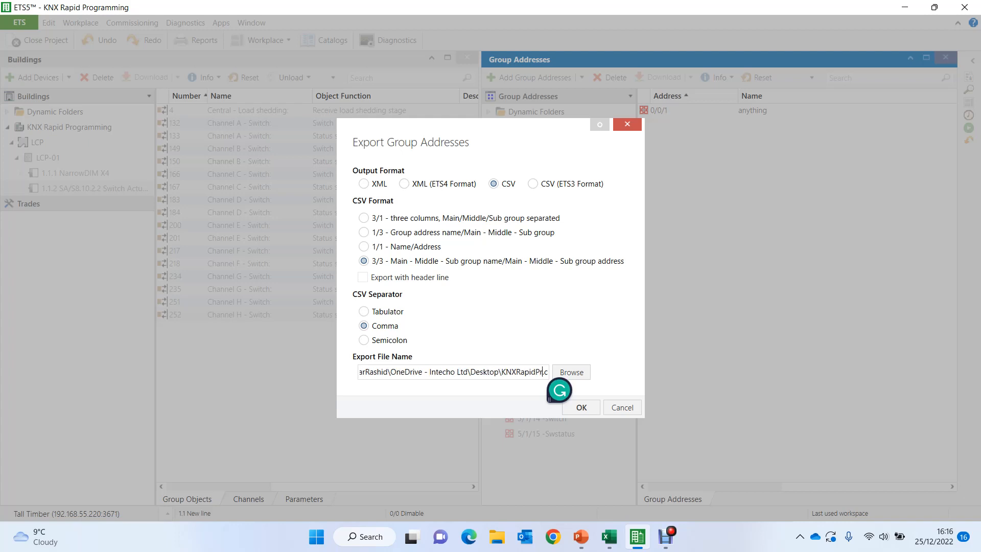
text(ramming)
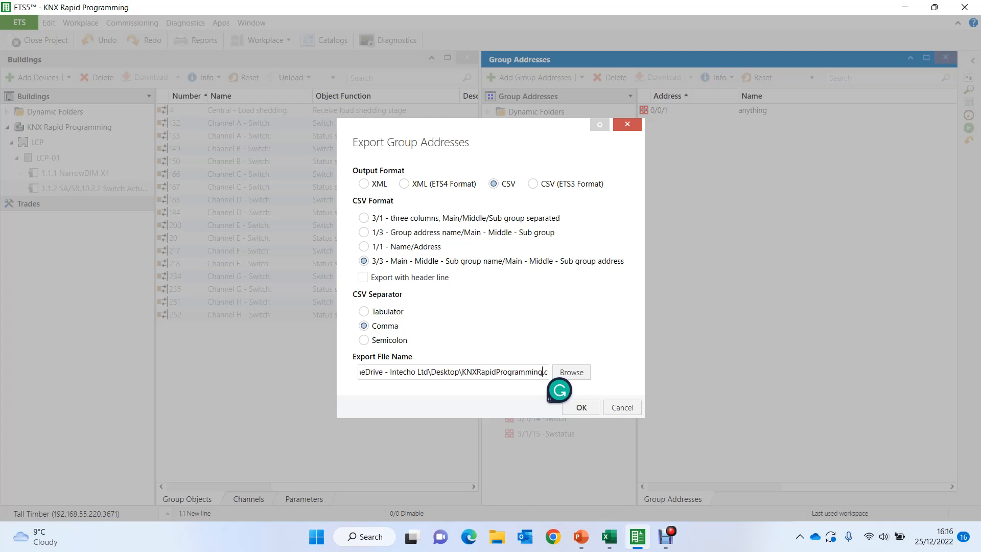
click(581, 407)
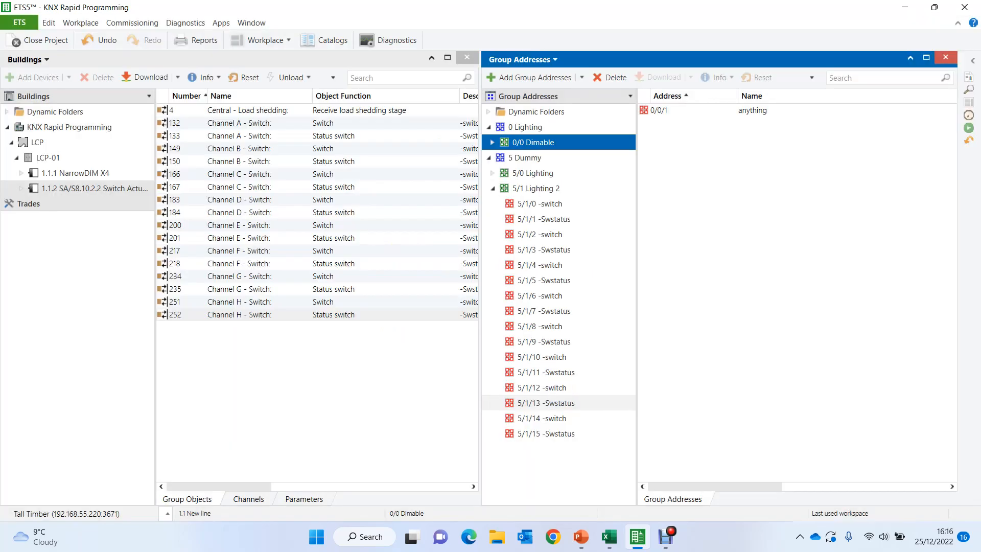
- Open the exported KNXRapidProgramming.csv from the desktop in Excel
click(905, 8)
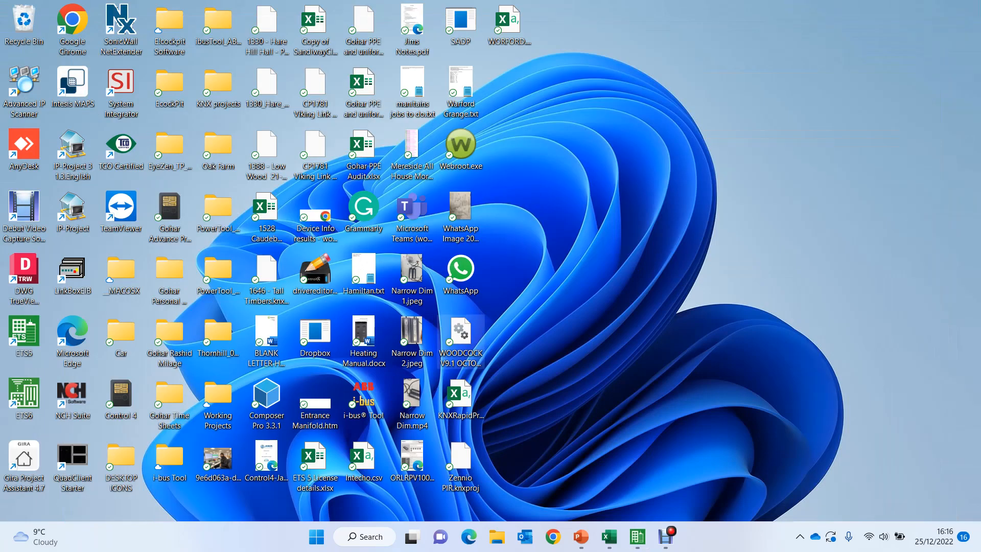
double_click(460, 398)
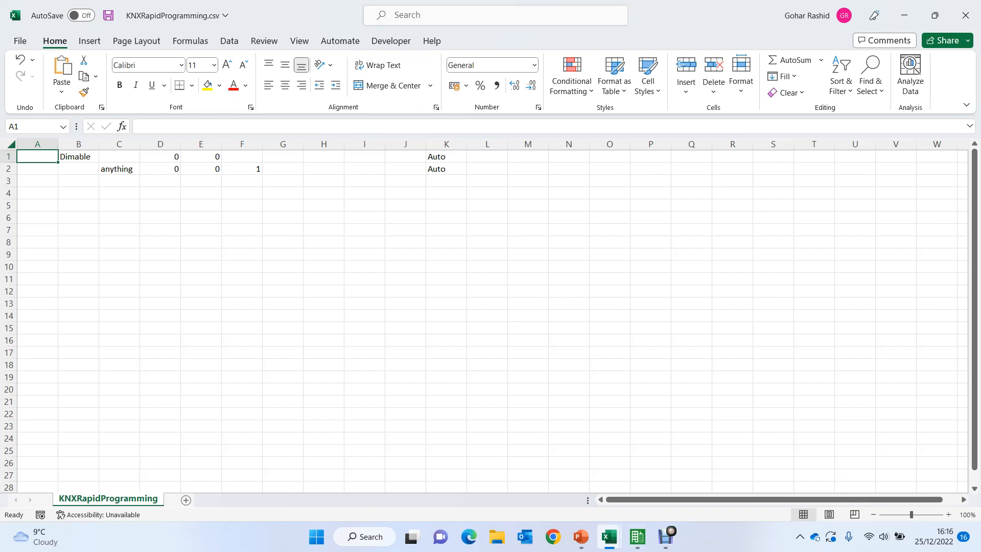
- Copy all the generated circuit names in column A of Sheet1 in Rapid KNX Programming.xlsm, and return to the ALL PANELS sheet
mouse_move(608, 536)
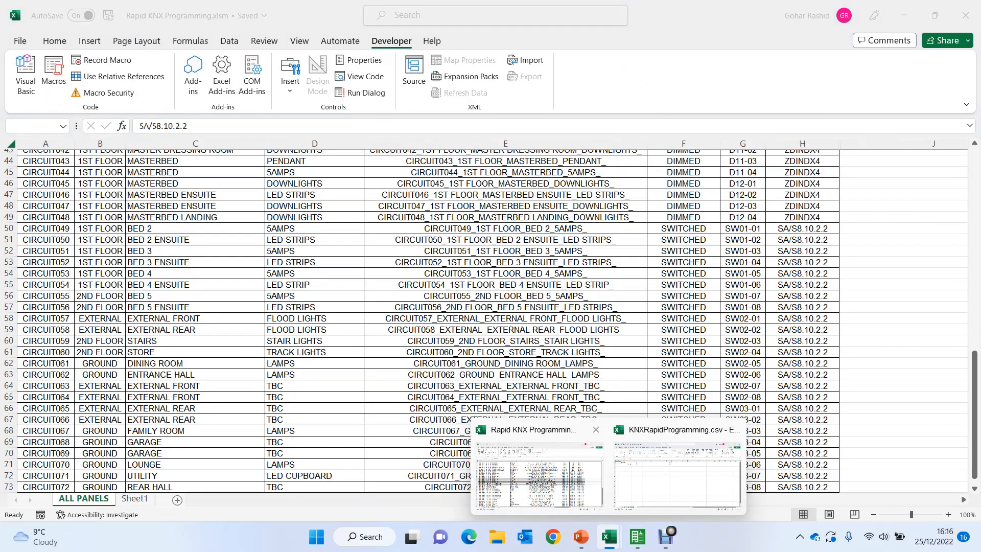
click(539, 475)
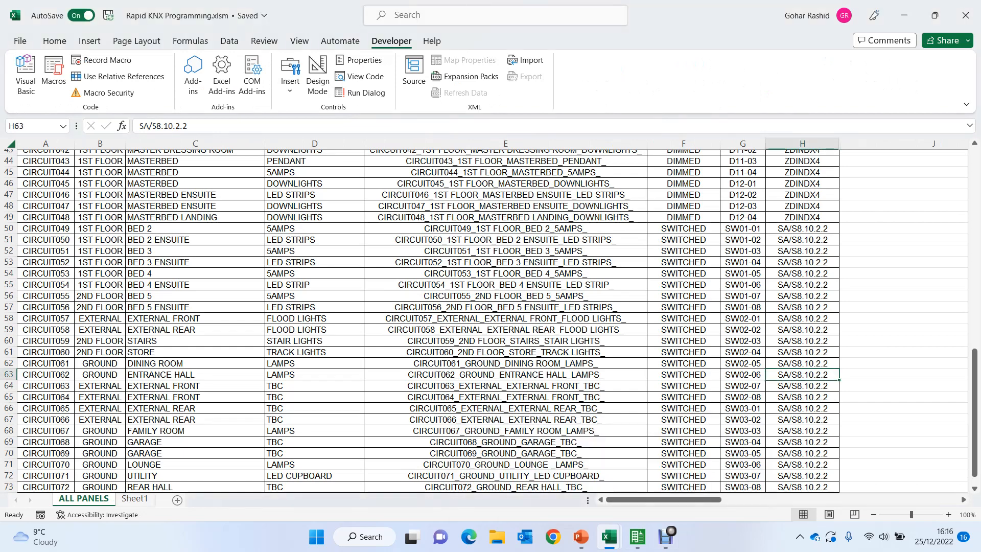
click(135, 498)
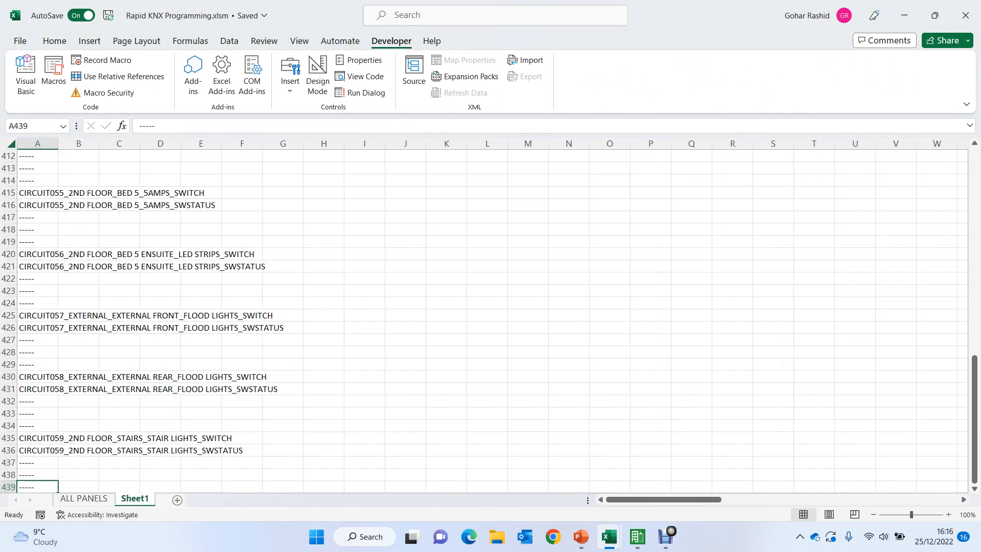
click(78, 449)
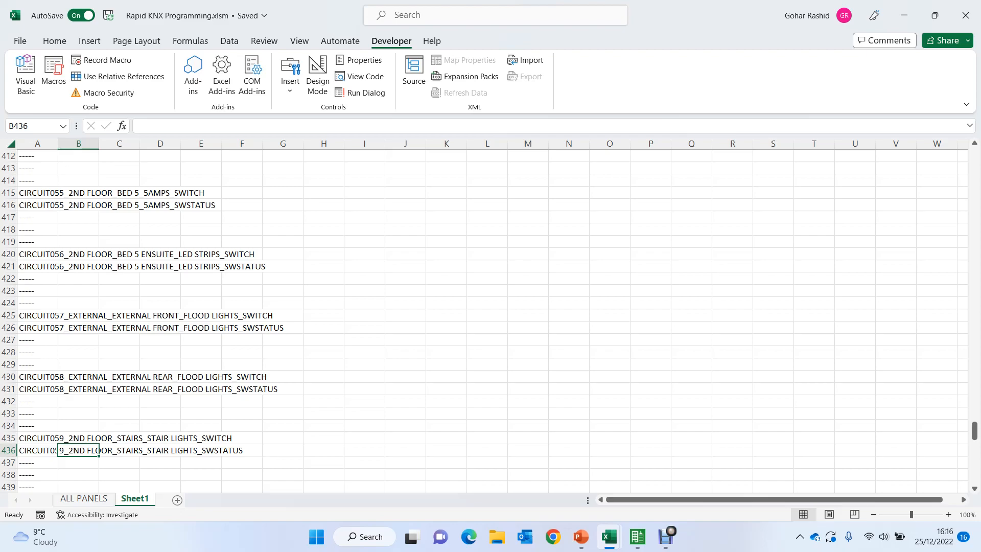
key(ctrl+shift+Up)
key(Left)
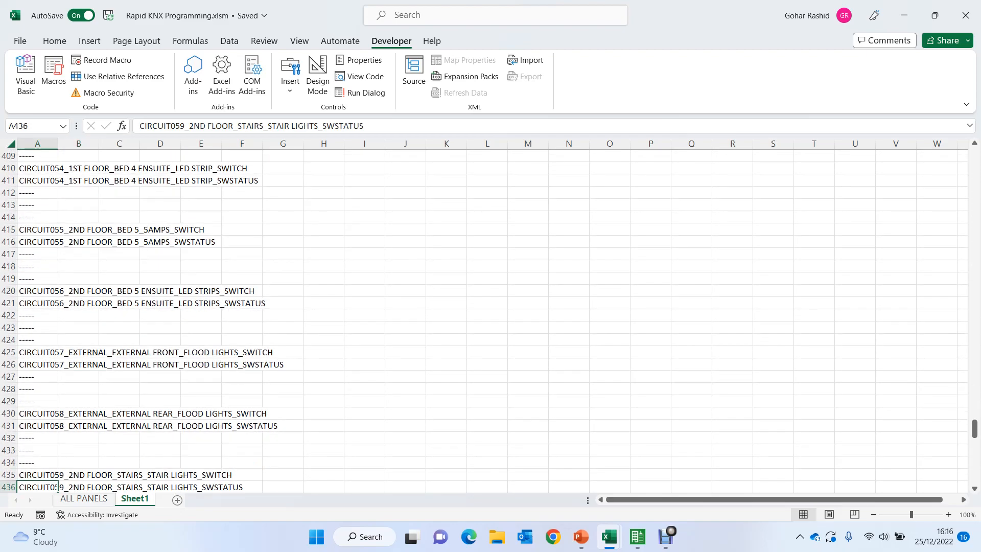
key(ctrl+Up)
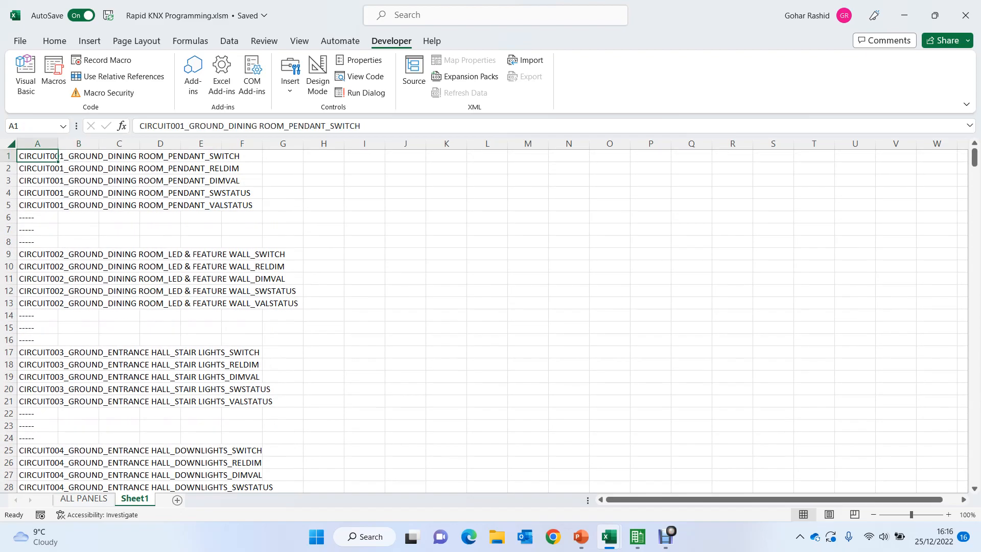
key(ctrl+shift+Down)
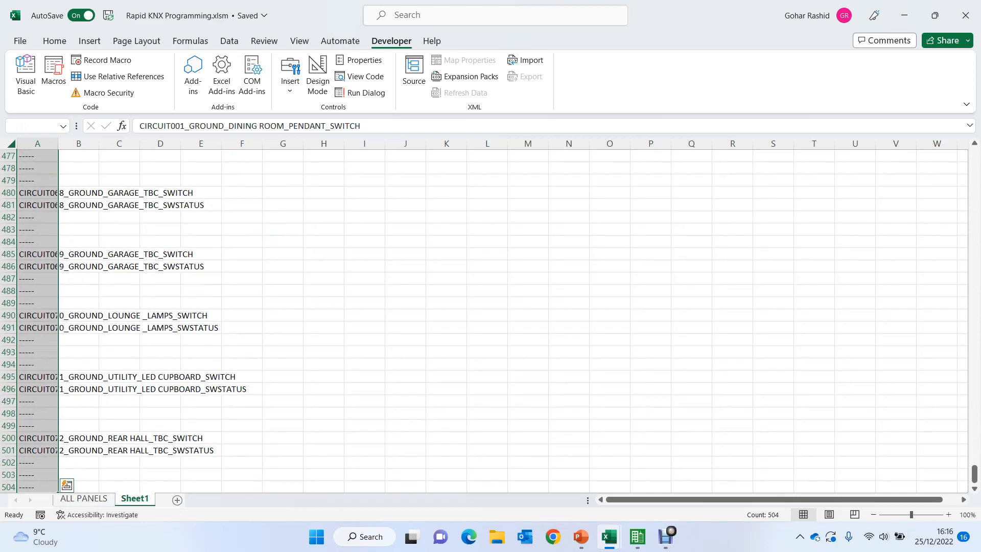
key(ctrl+c)
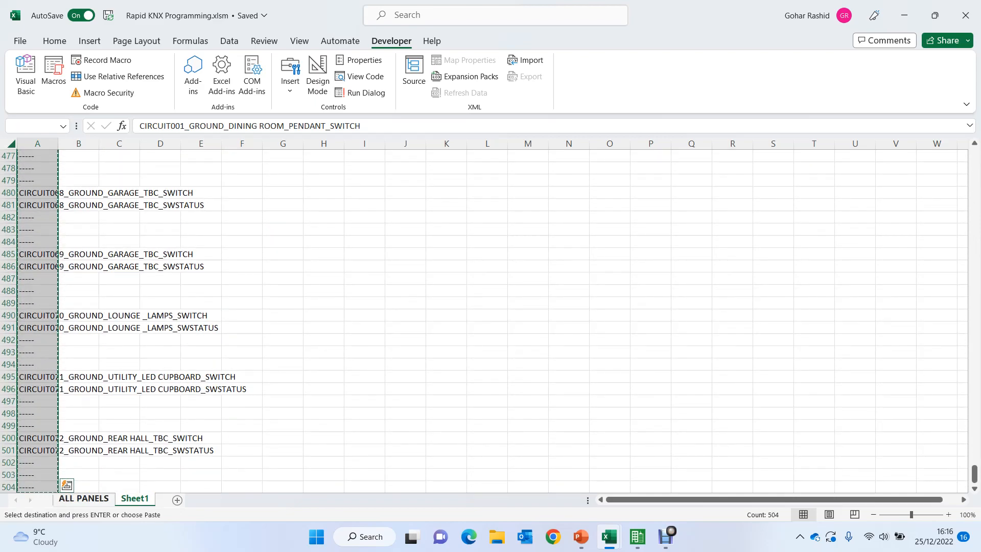
click(84, 499)
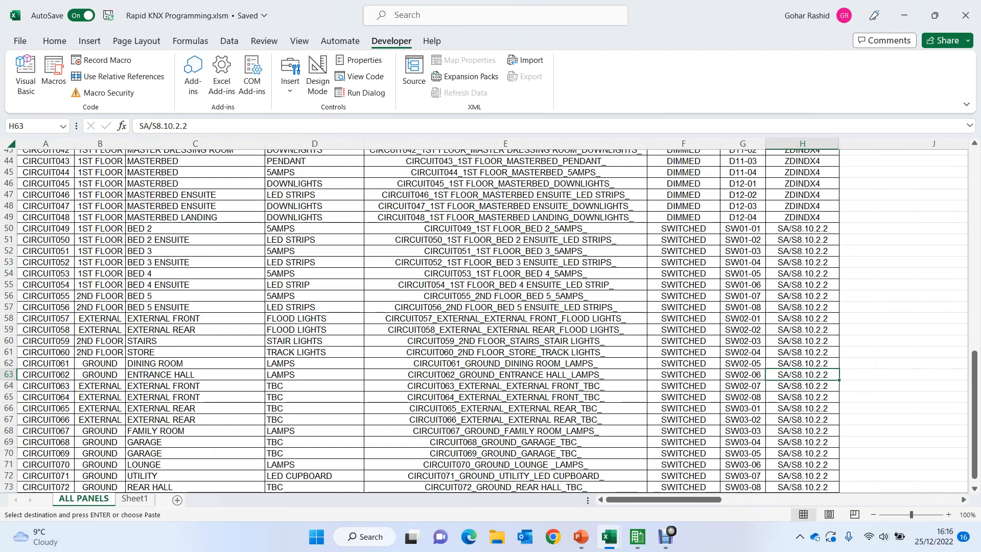
- Switch to KNXRapidProgramming.csv and paste the copied circuit names into column C from C2, replacing the placeholder name
mouse_move(637, 536)
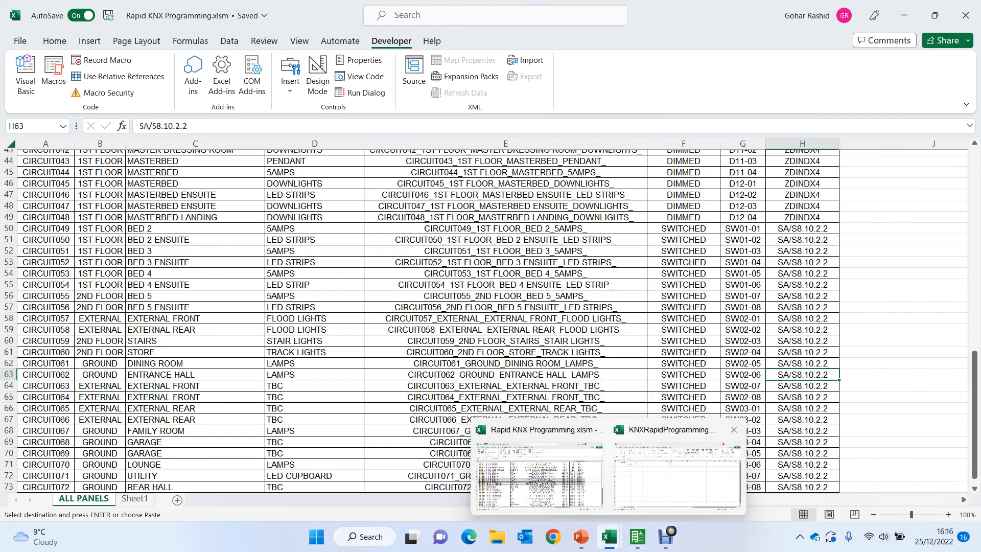
click(679, 452)
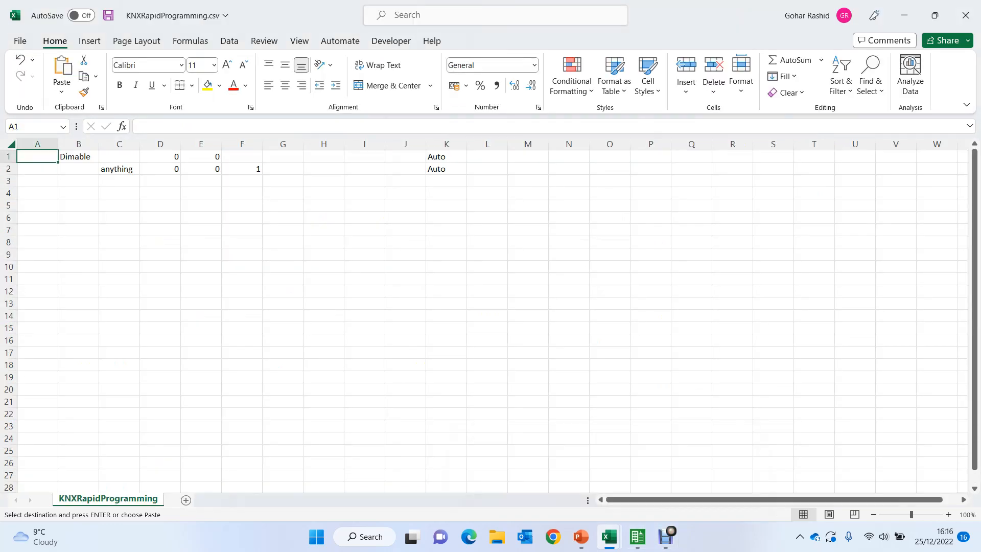
click(119, 169)
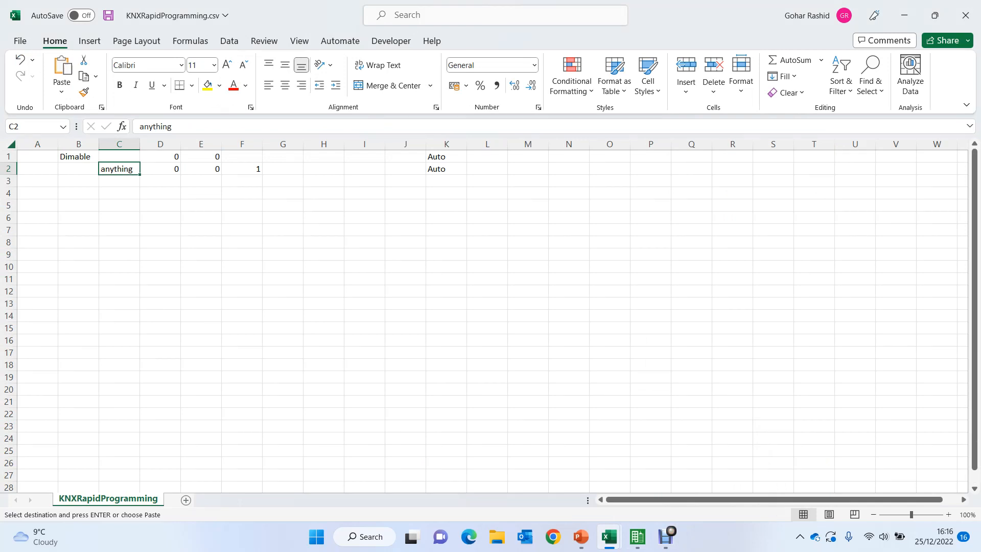
key(ctrl+v)
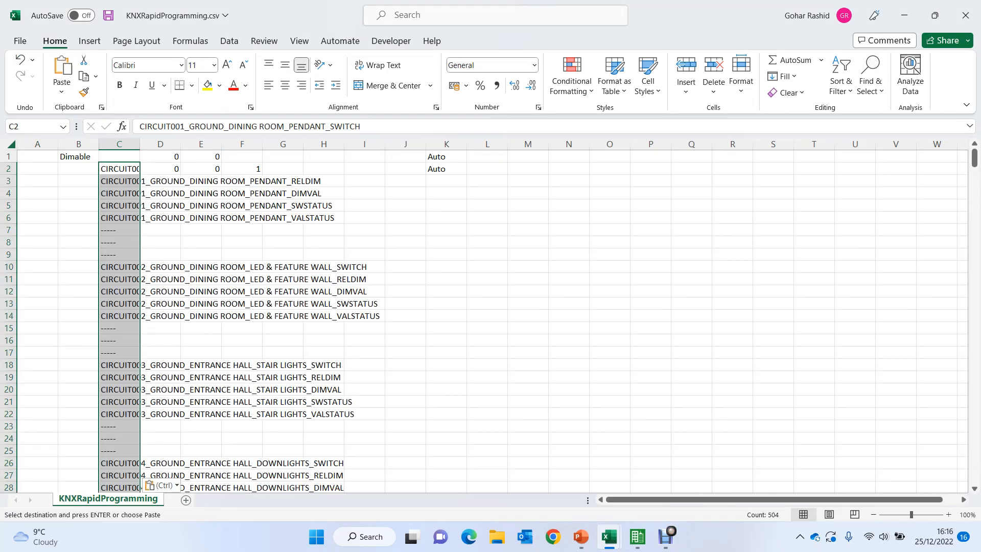
- Fill in the second address row by entering 0, 0 and 2 in D3:F3 and Auto in K3
click(160, 169)
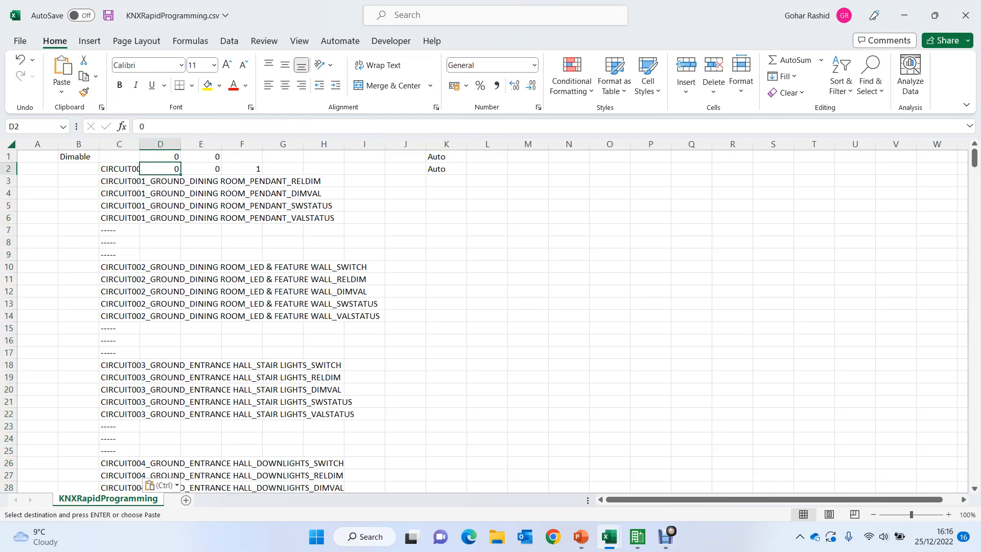
key(Down)
text(0)
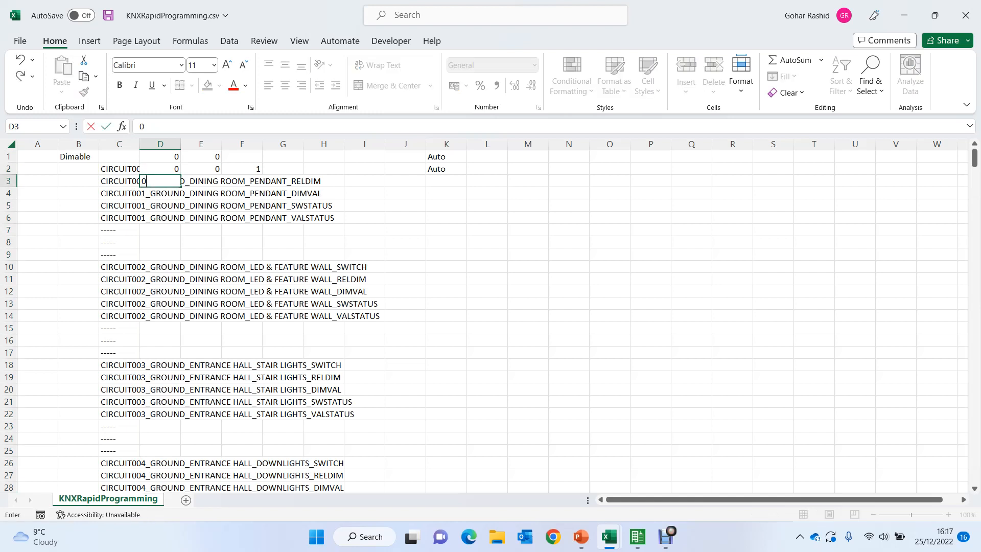
key(Right)
text(0)
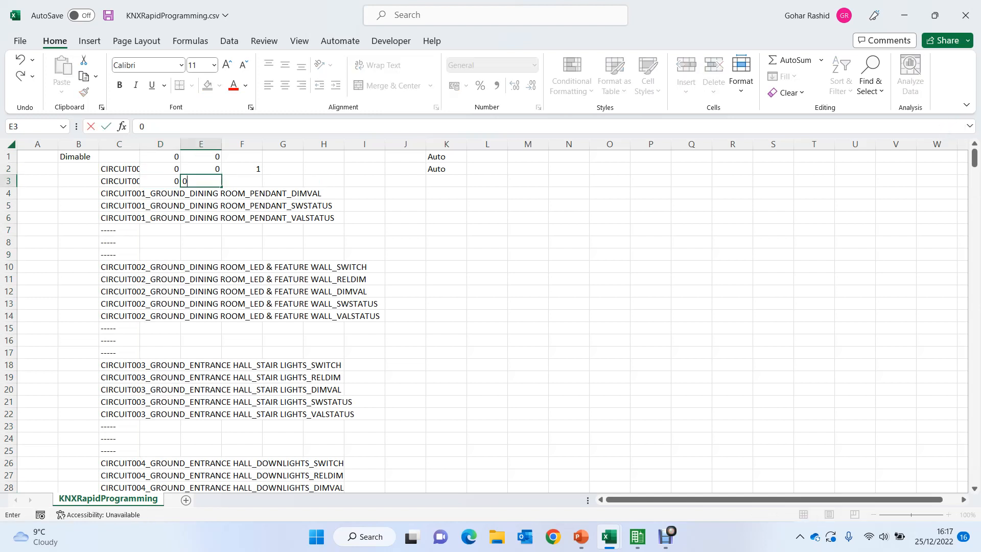
key(Right)
text(2)
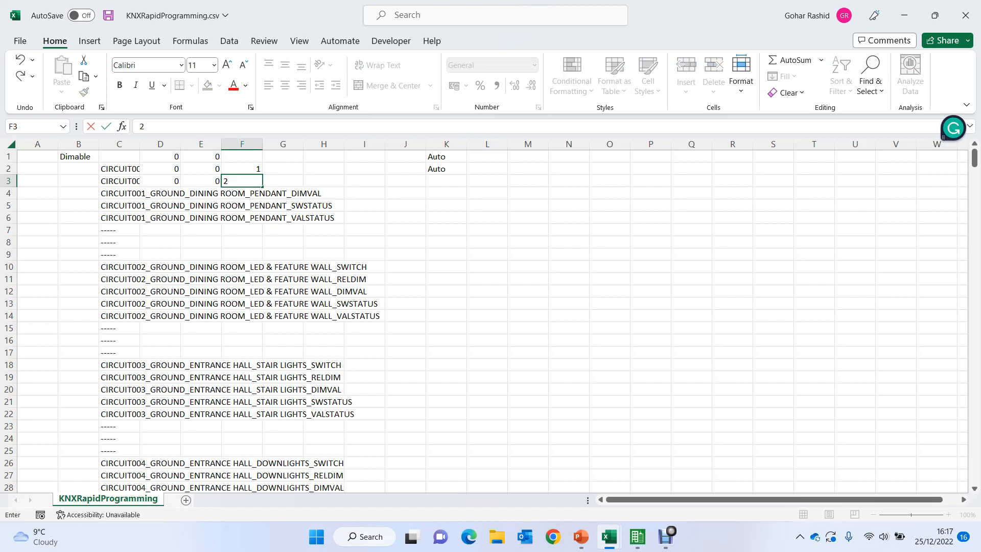
key(Right)
key(Right)
key(Right)
key(Right)
key(Right)
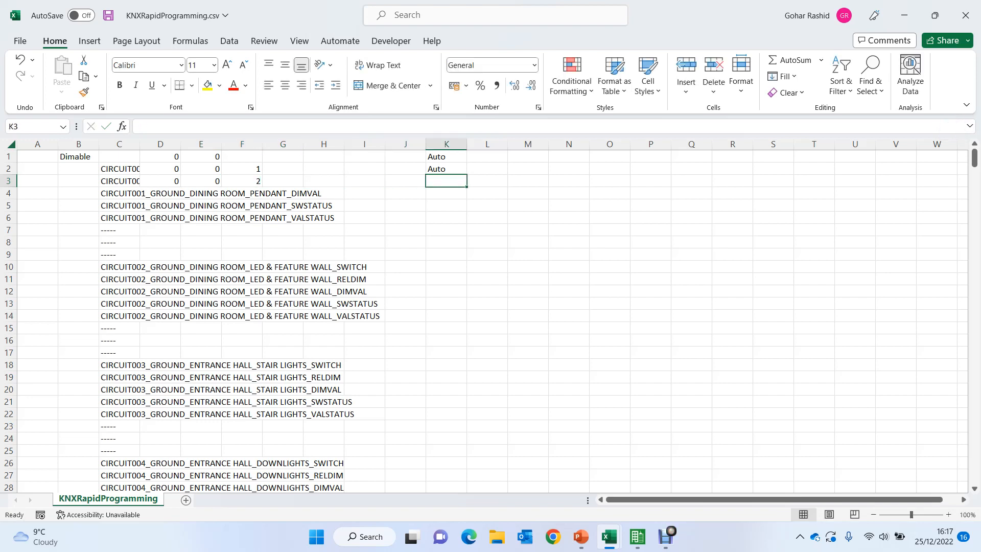
text(A)
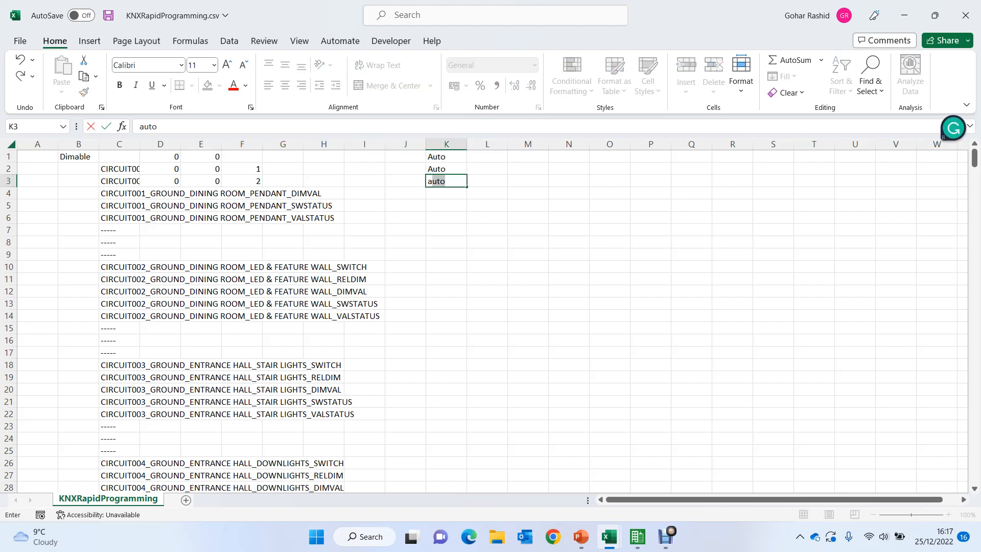
key(Return)
- Extend the address pattern in D2:K3 down the entire list of circuit names
key(Up)
key(Up)
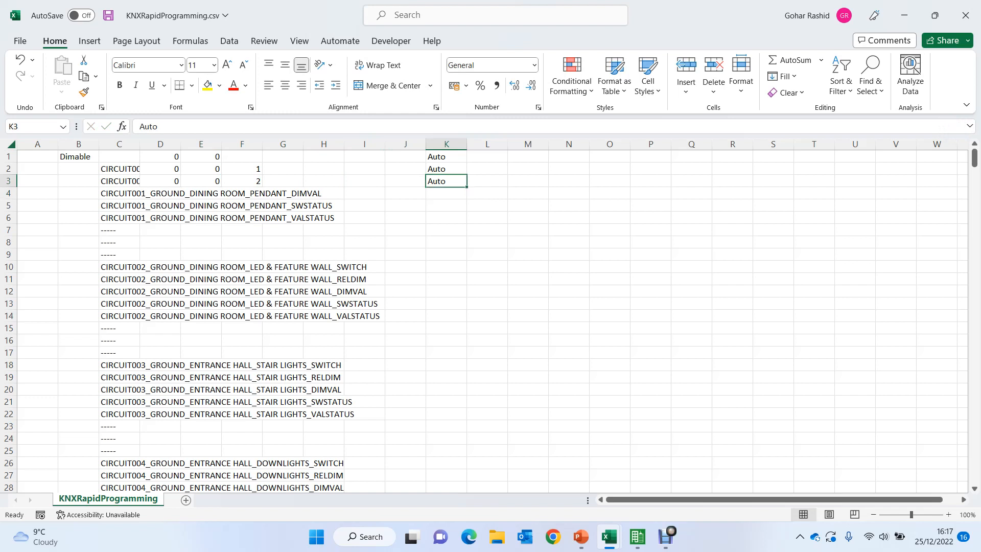
key(Left)
key(Left)
key(Left)
key(Left)
key(Left)
key(Left)
key(Left)
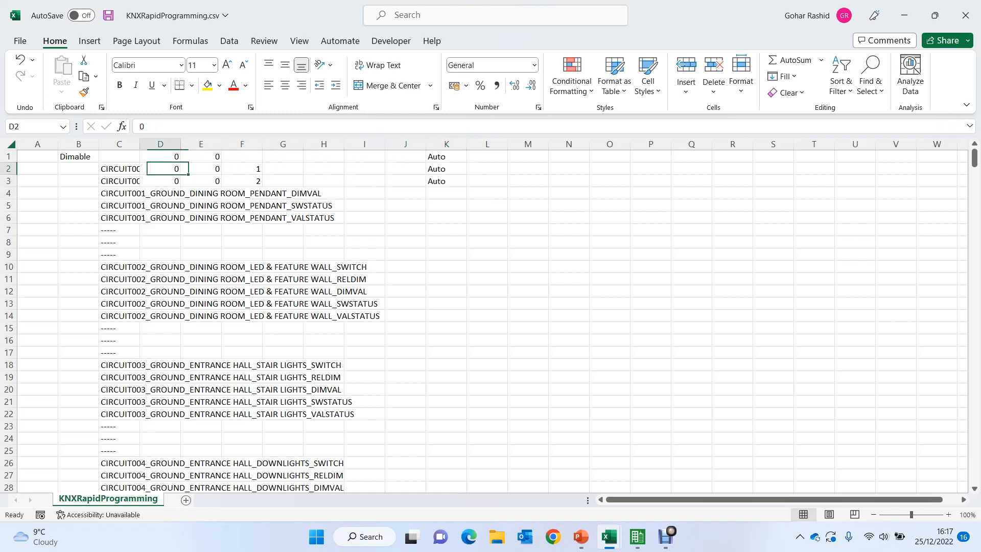
key(shift+Right)
key(shift+Right)
key(shift+Right)
key(shift+Right)
key(shift+Right)
key(shift+Right)
key(shift+Right)
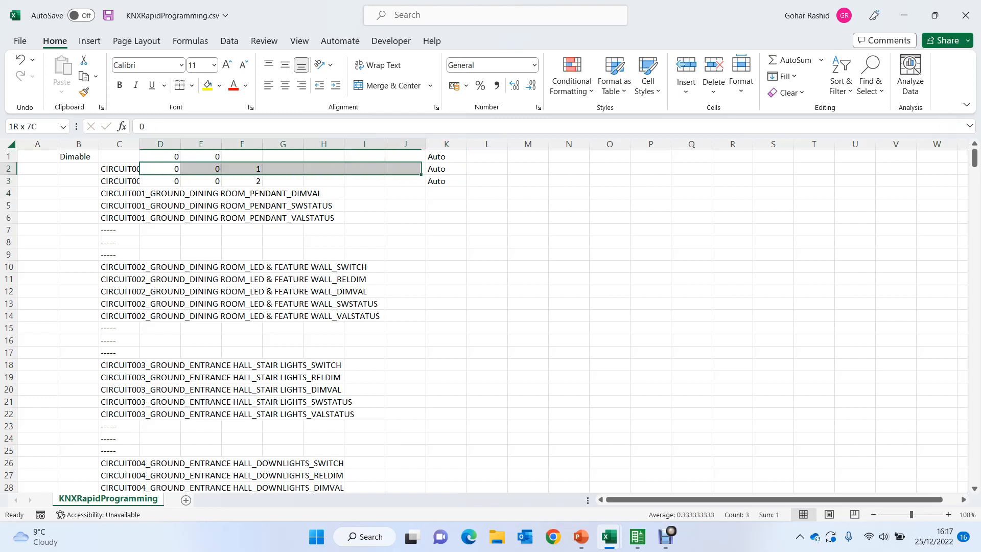
key(shift+Down)
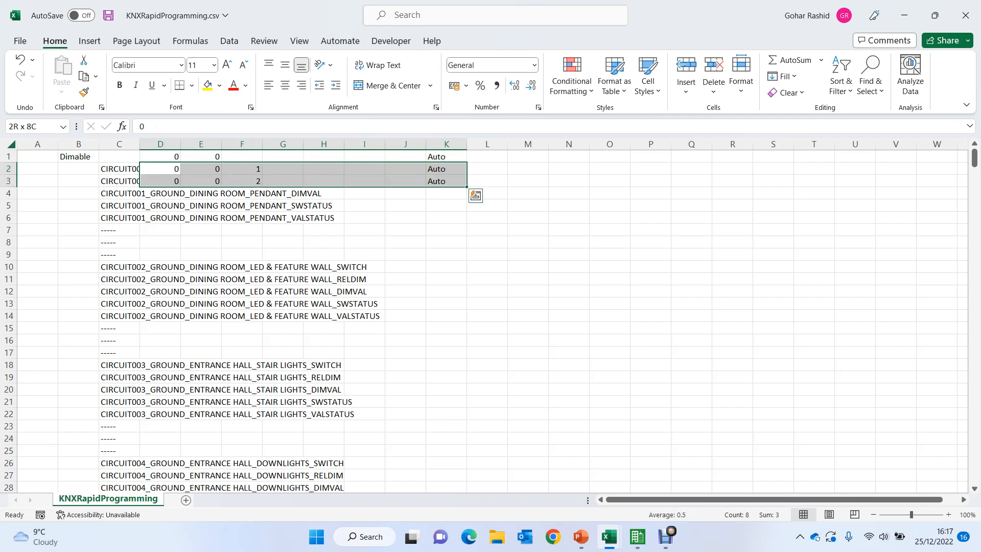
double_click(466, 187)
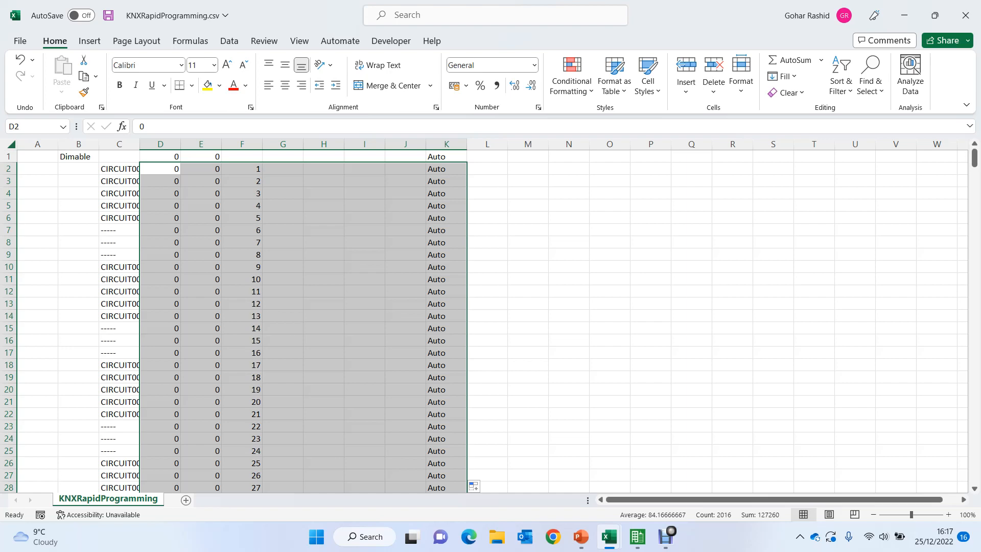
- Widen column C to fit the full circuit names
key(Down)
key(Down)
key(Down)
key(Down)
key(Down)
key(Down)
key(Down)
key(Down)
key(Down)
key(Down)
key(Down)
key(Down)
key(Down)
key(Down)
key(Down)
key(Down)
key(Down)
key(Down)
key(Down)
key(Down)
key(Down)
key(Down)
key(Down)
key(Down)
key(Down)
key(Down)
key(Down)
key(Down)
key(Down)
key(Down)
key(Down)
key(Down)
key(Down)
key(Down)
key(Down)
key(Down)
key(Down)
key(Down)
key(Down)
key(Down)
key(Down)
key(Down)
key(Down)
key(Down)
key(Down)
key(Down)
key(Down)
key(Down)
key(Down)
key(Down)
key(Down)
key(Down)
key(Down)
key(Down)
key(Down)
key(Down)
key(Down)
key(Down)
key(Down)
key(Down)
key(Down)
key(Down)
key(Down)
key(Down)
key(Down)
key(Down)
key(Down)
key(Down)
key(Down)
key(Down)
key(Down)
key(Down)
key(Down)
key(Down)
key(Down)
key(Down)
key(Down)
key(Down)
key(Down)
key(Down)
key(Down)
key(Down)
key(Down)
key(Down)
key(Down)
key(Down)
key(Down)
key(Down)
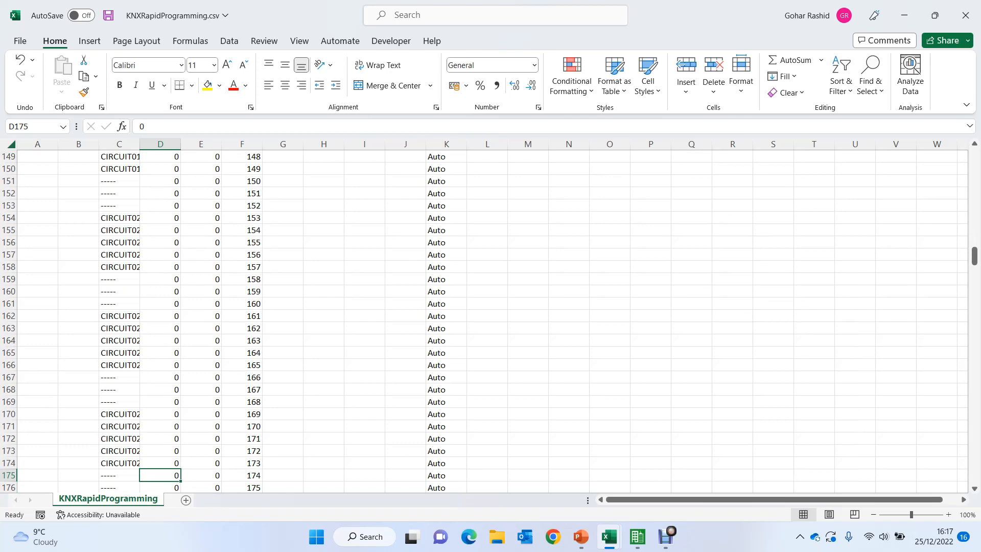
double_click(139, 144)
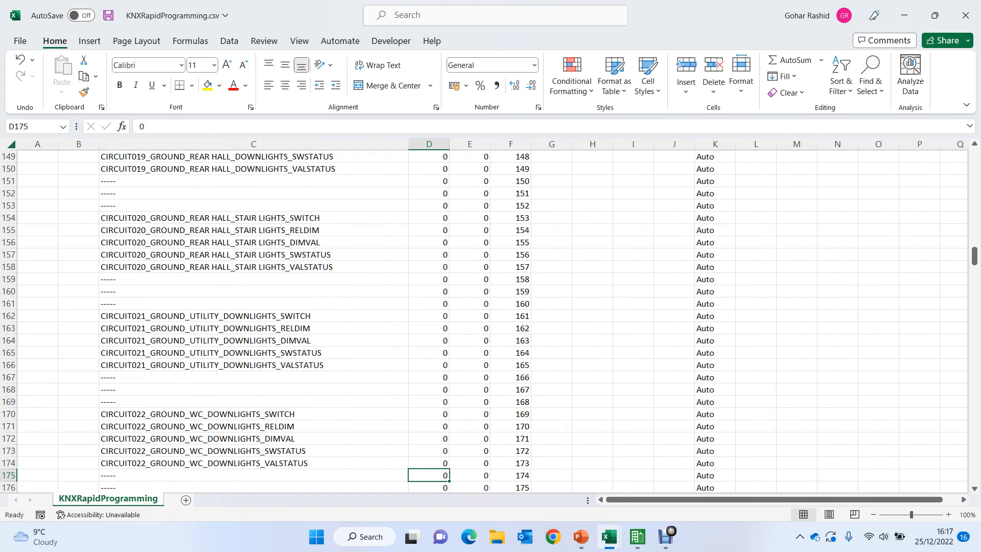
- Begin middle group 1 at CIRCUIT029's SWITCH row by entering 1 and 0 in E226:F226, and 1 and 1 in E227:F227
key(Down)
key(Down)
key(Down)
key(Down)
key(Down)
key(Down)
key(Down)
key(Down)
key(Down)
key(Down)
key(Down)
key(Down)
key(Down)
key(Down)
key(Down)
key(Down)
key(Down)
key(Down)
key(Down)
key(Down)
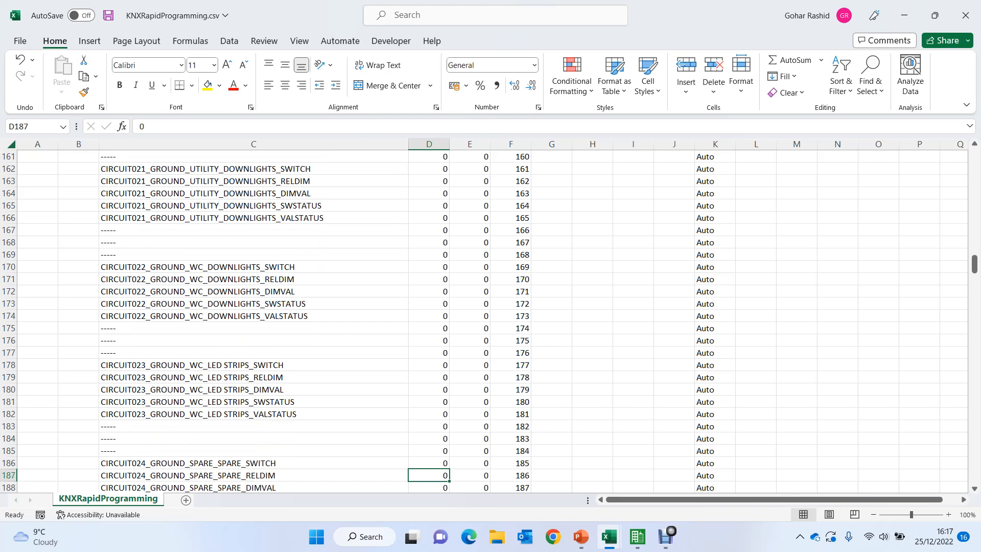
key(Down)
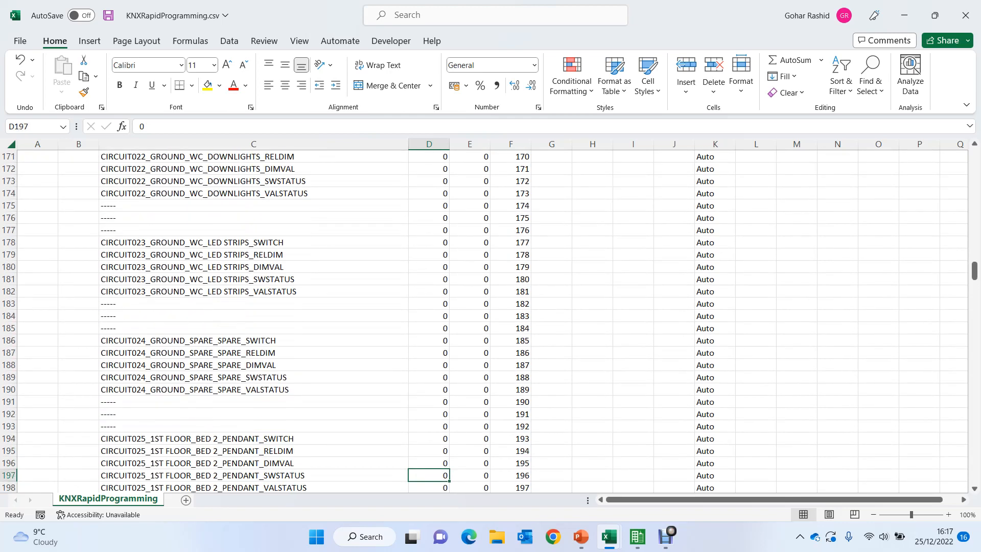
key(Down)
key(Down)
key(Down)
key(Down)
key(Down)
key(Down)
key(Down)
key(Down)
key(Down)
key(Down)
key(Down)
key(Down)
key(Down)
key(Down)
key(Down)
key(Down)
key(Down)
key(Down)
key(Down)
key(Down)
key(Down)
key(Down)
key(Down)
key(Down)
key(Down)
key(Down)
key(Down)
key(Down)
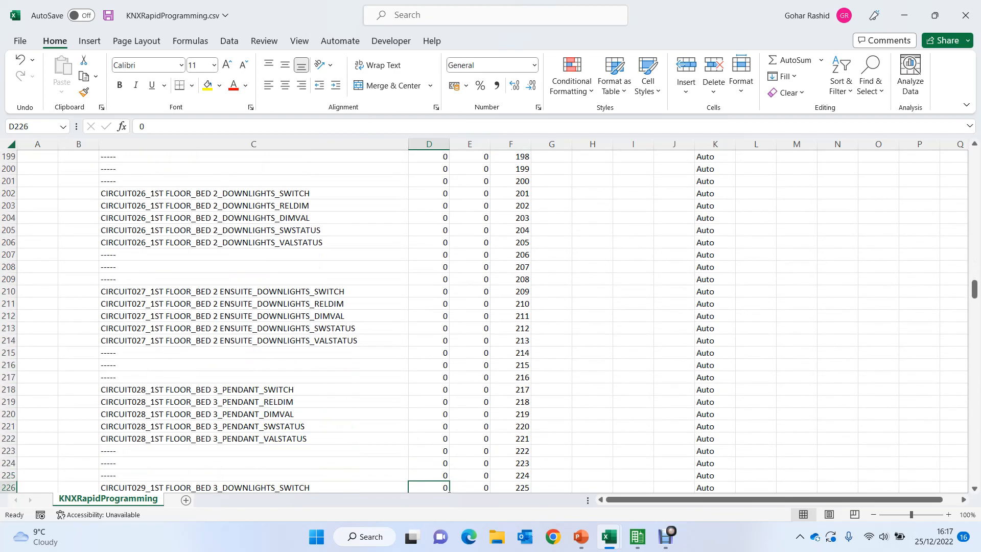
key(Down)
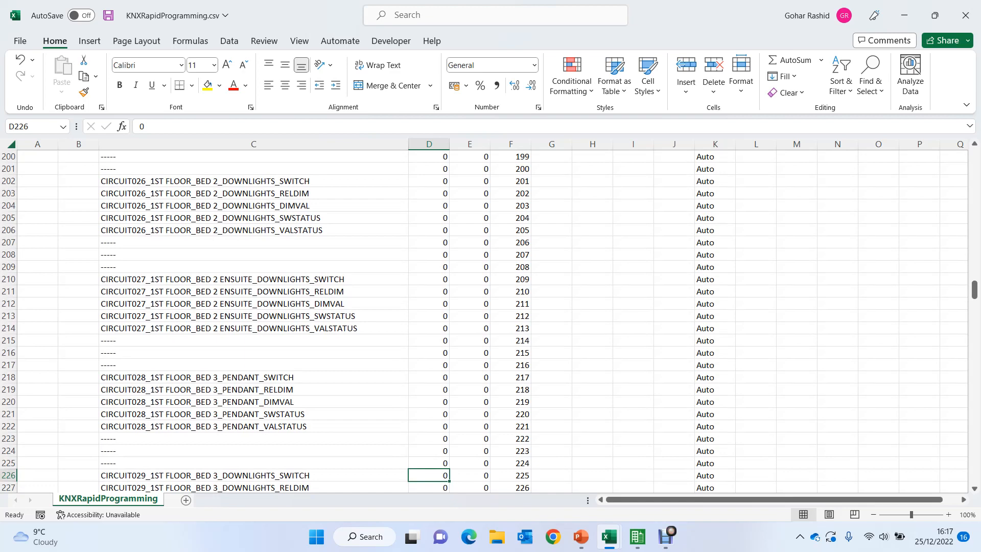
key(Right)
key(Right)
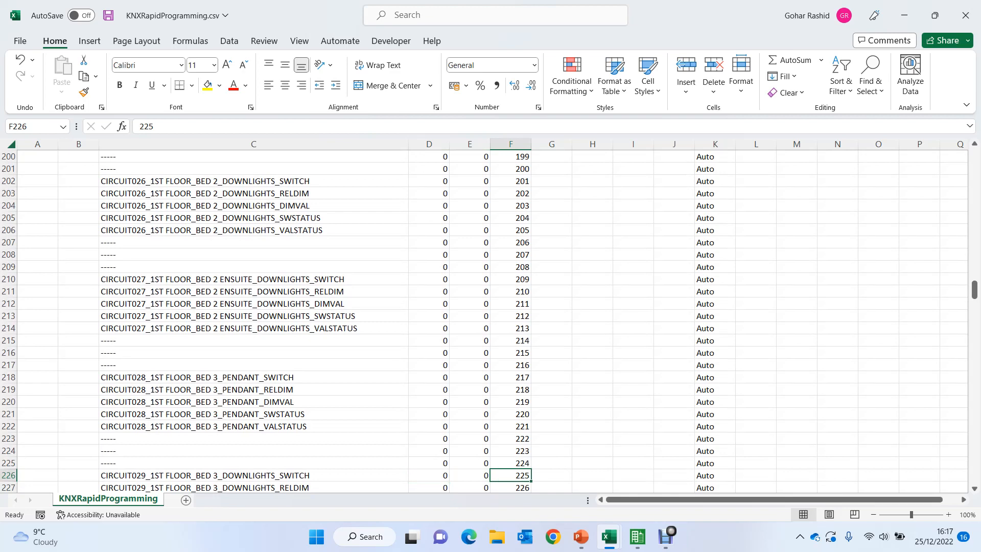
text(0)
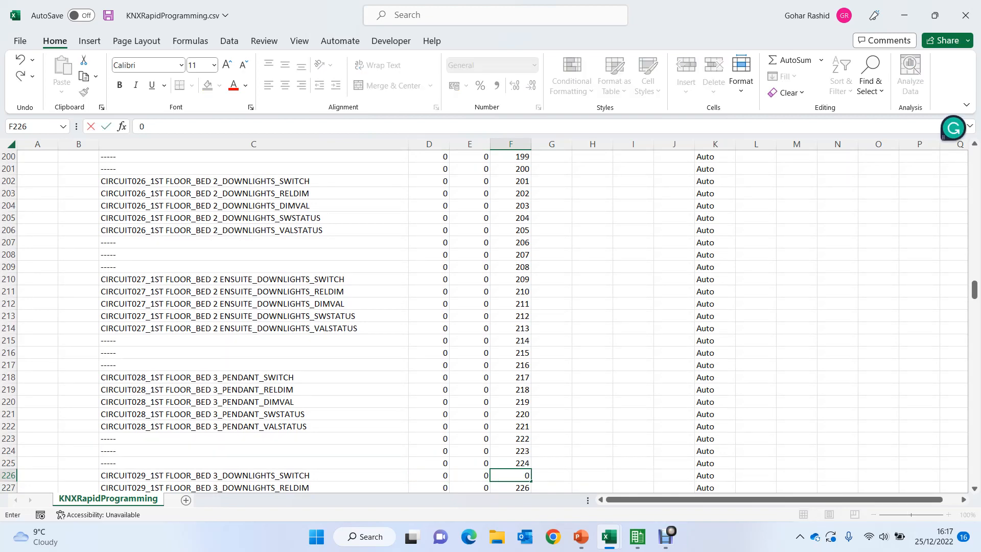
key(Left)
text(1)
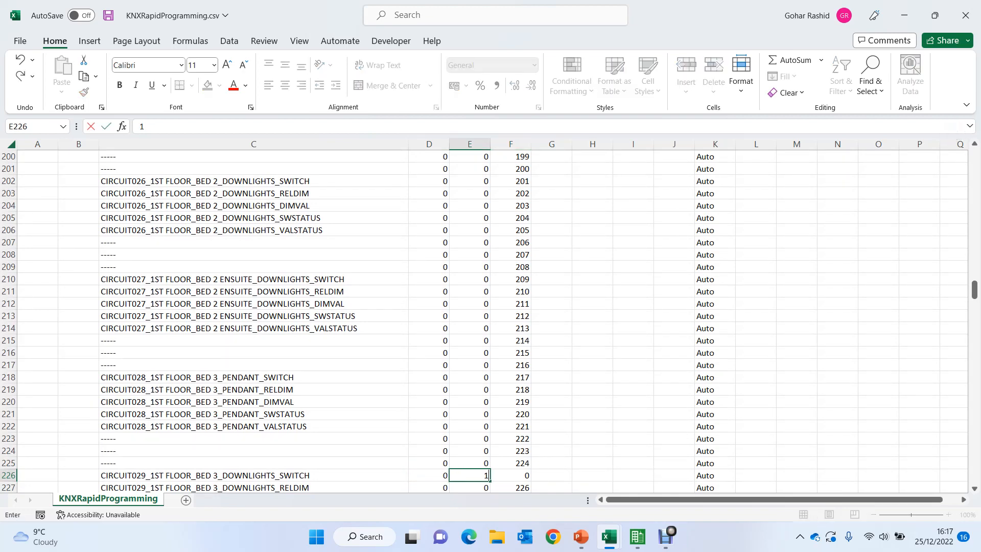
key(Return)
text(1)
key(Right)
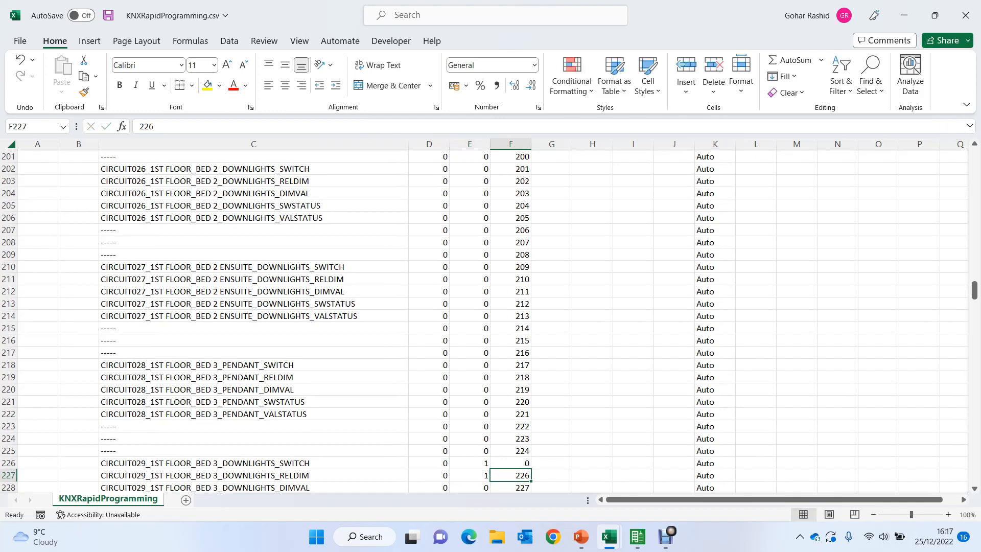
text(1)
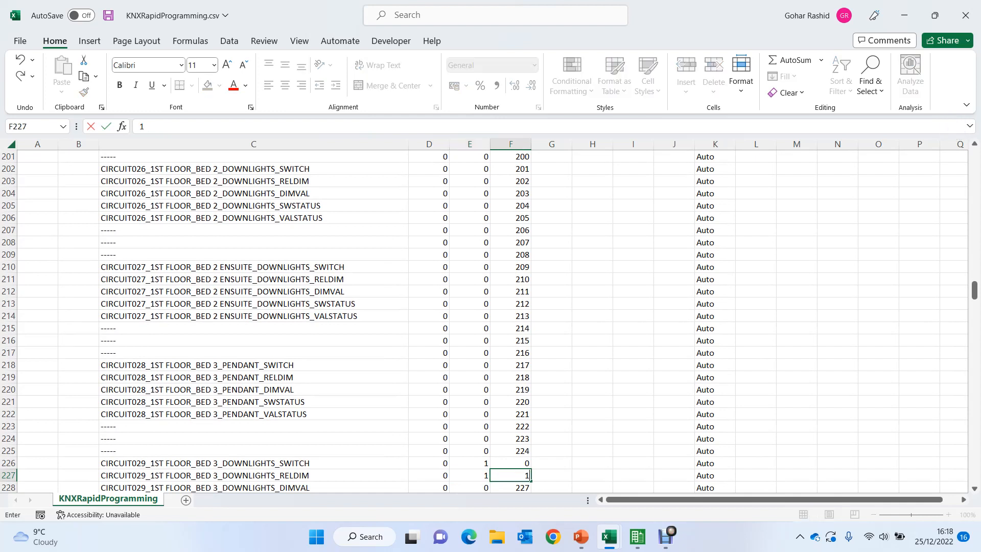
- Extend the numbering pattern in D226:F227 down the rest of the circuit list
key(Up)
key(Left)
key(Left)
key(shift+Right)
key(shift+Right)
key(shift+Down)
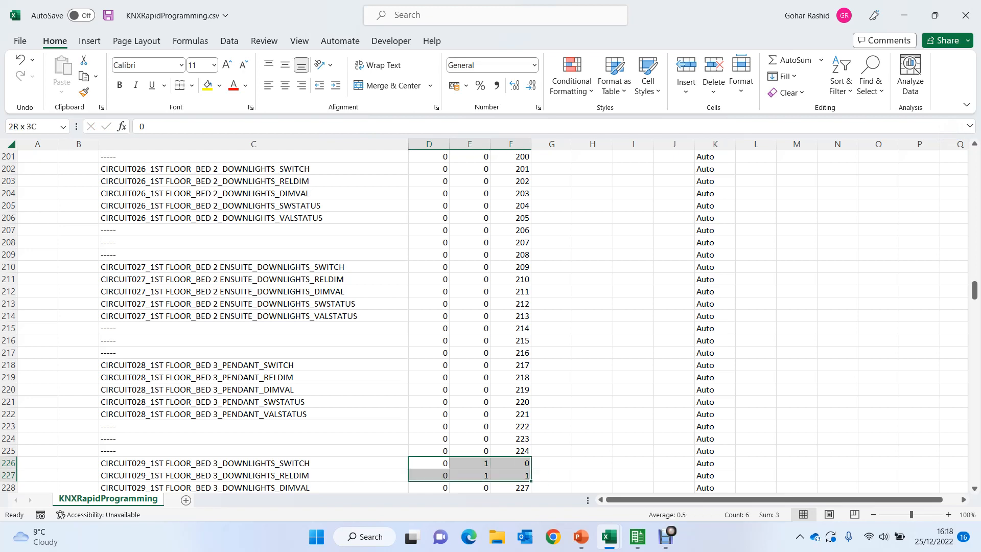
double_click(531, 481)
- Begin middle group 2 at CIRCUIT049's SWITCH row by entering 2 and 0 in E386:F386, and 2 and 1 in E387:F387
key(Down)
key(Down)
key(Down)
key(Down)
key(Down)
key(Down)
key(Down)
key(Down)
key(Down)
key(Down)
key(Down)
key(Down)
key(Down)
key(Down)
key(Down)
key(Down)
key(Down)
key(Down)
key(Down)
key(Down)
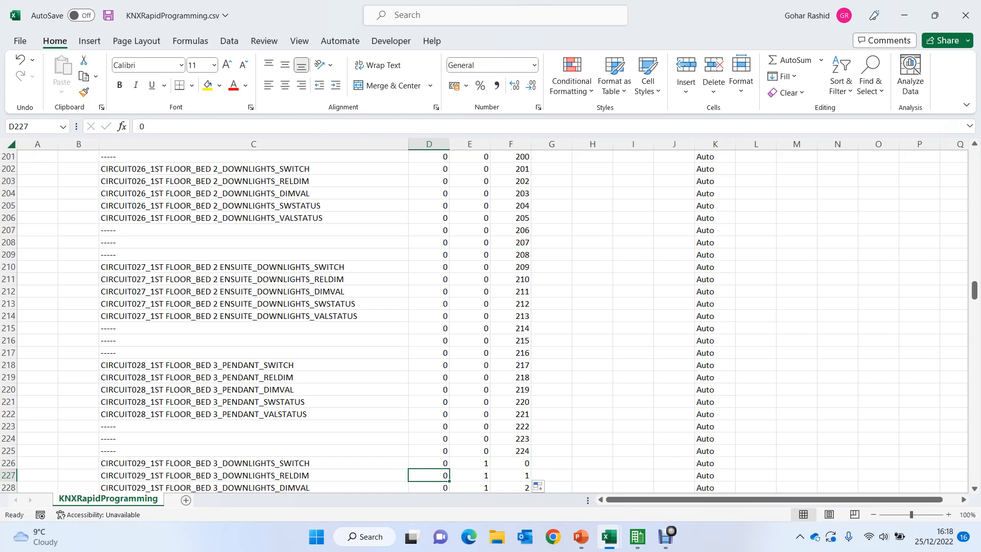
key(Down)
key(Down)
key(Down)
key(Down)
key(Down)
key(Down)
key(Down)
key(Down)
key(Down)
key(Down)
key(Down)
key(Down)
key(Down)
key(Down)
key(Down)
key(Down)
key(Down)
key(Down)
key(Down)
key(Down)
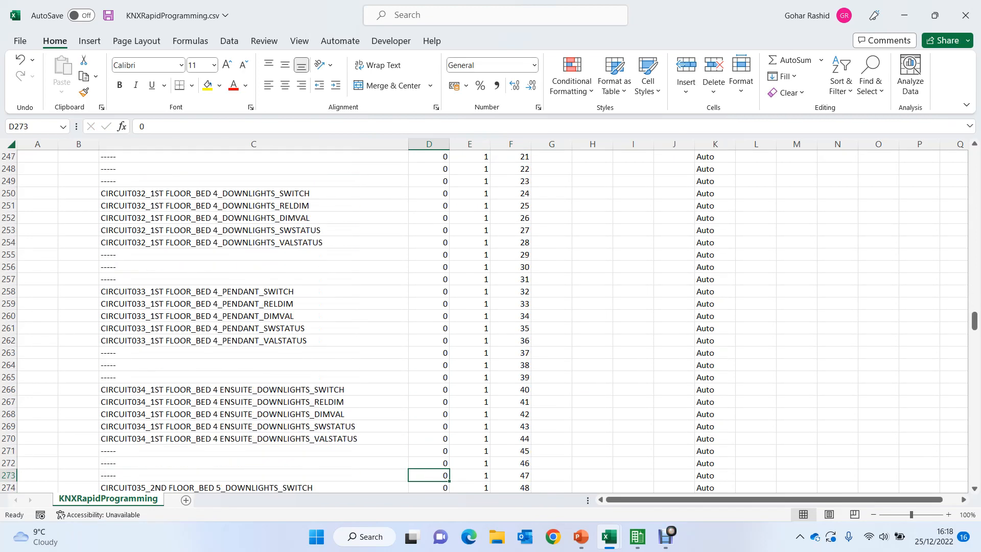
key(Down)
key(Down)
key(Down)
key(Down)
key(Down)
key(Down)
key(Down)
key(Down)
key(Down)
key(Down)
key(Down)
key(Down)
key(Down)
key(Down)
key(Down)
key(Down)
key(Down)
key(Down)
key(Down)
key(Down)
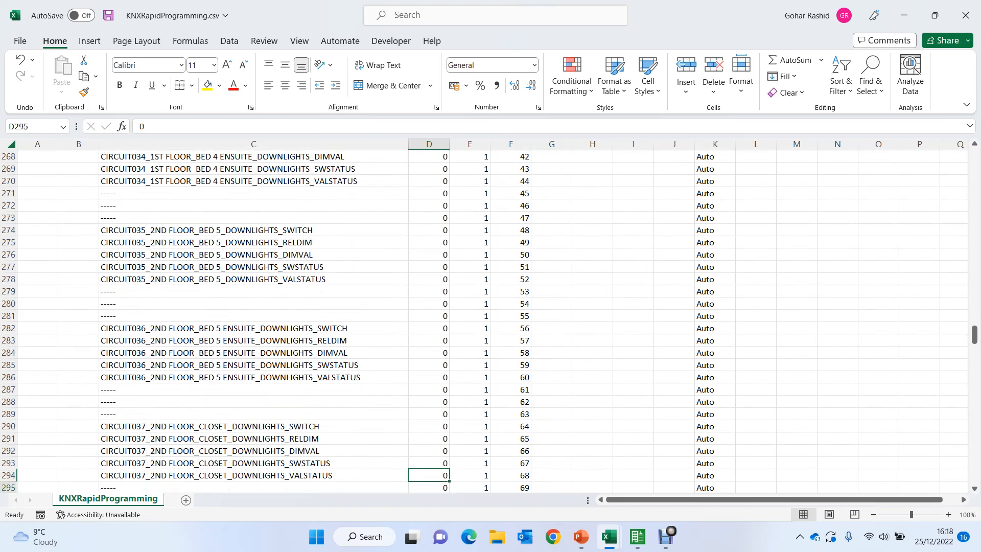
key(Down)
key(Down)
key(Down)
key(Down)
key(Down)
key(Down)
key(Down)
key(Down)
key(Down)
key(Down)
key(Down)
key(Down)
key(Down)
key(Down)
key(Down)
key(Down)
key(Down)
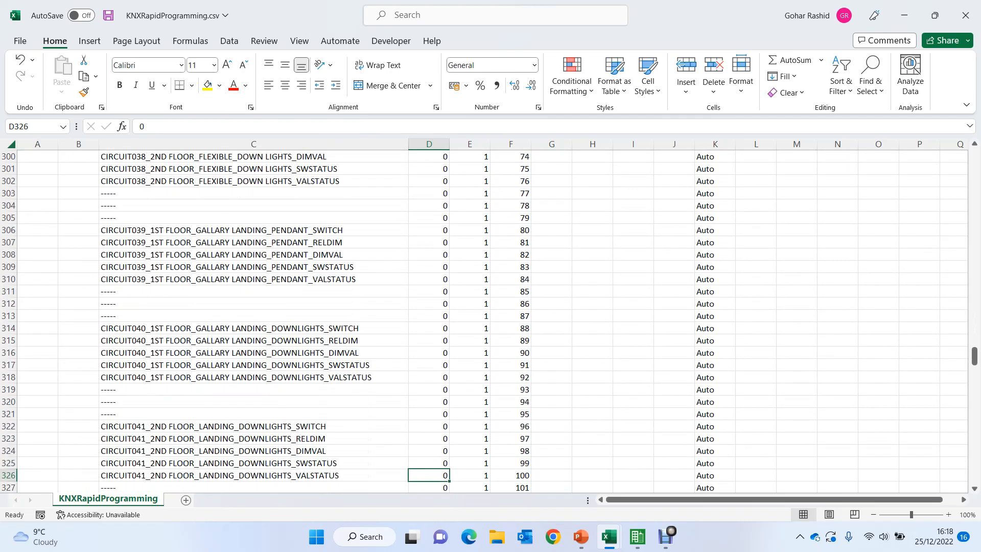
key(Down)
key(Down)
key(Down)
key(Down)
key(Down)
key(Down)
key(Down)
key(Down)
key(Down)
key(Down)
key(Down)
key(Down)
key(Down)
key(Down)
key(Down)
key(Down)
key(Down)
key(Down)
key(Down)
key(Down)
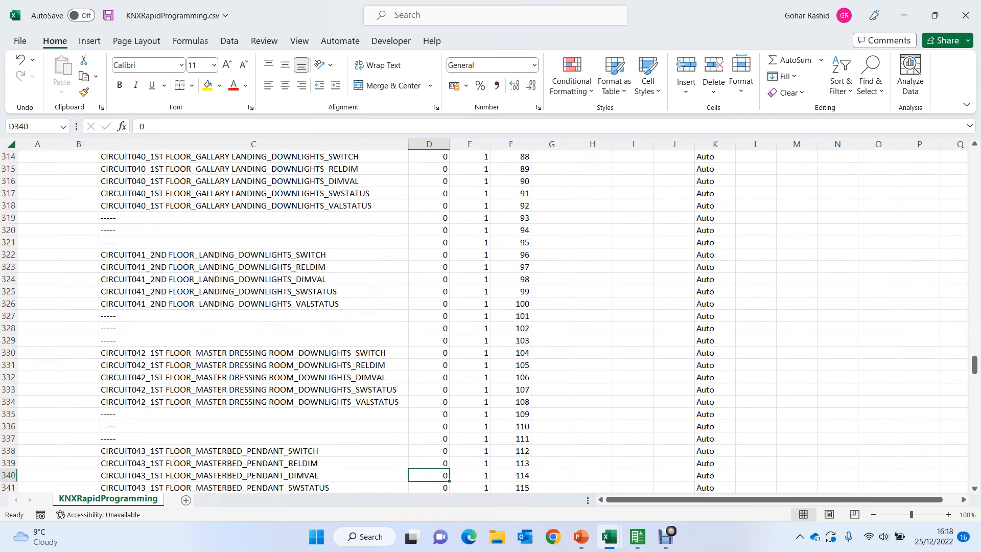
key(Down)
key(Down)
key(Down)
key(Down)
key(Down)
key(Down)
key(Down)
key(Down)
key(Down)
key(Down)
key(Up)
key(Up)
key(Up)
key(Up)
key(Up)
key(Up)
key(Up)
key(Up)
key(Up)
key(Up)
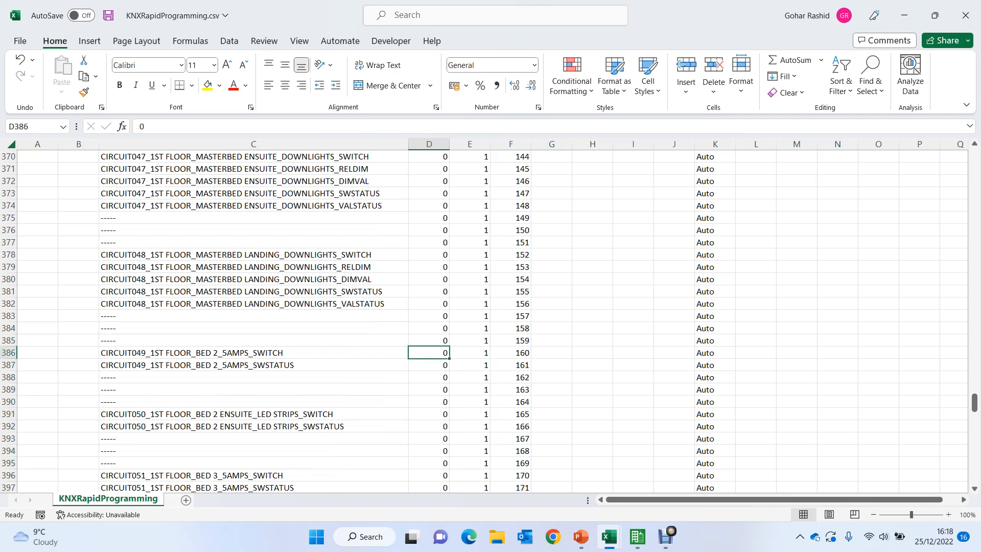
key(Right)
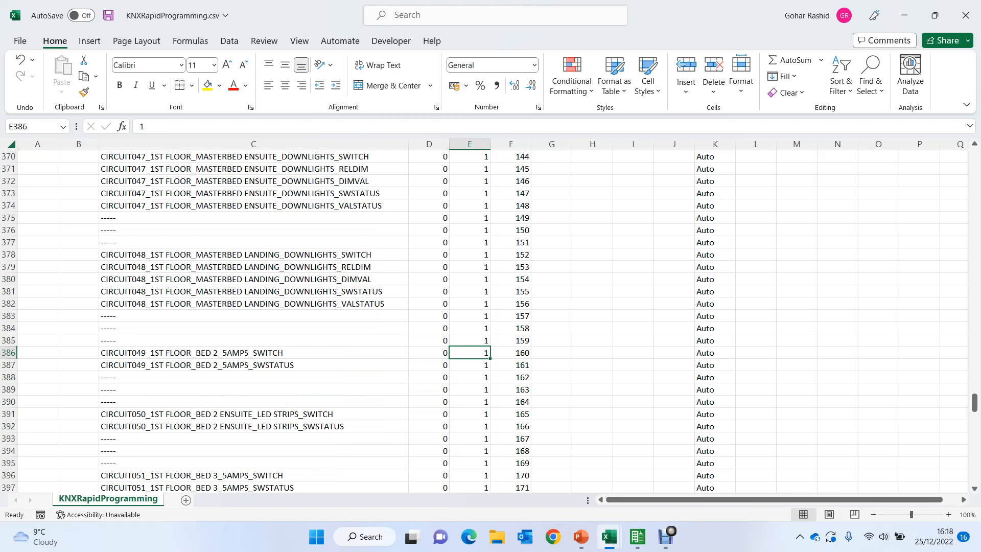
text(2)
key(Right)
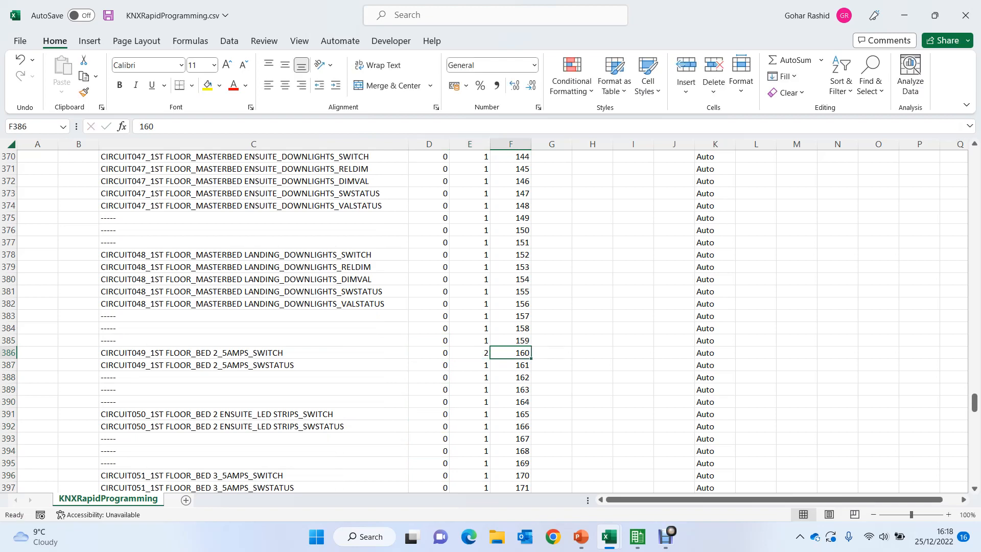
text(0)
key(Return)
text(1)
key(Left)
text(2)
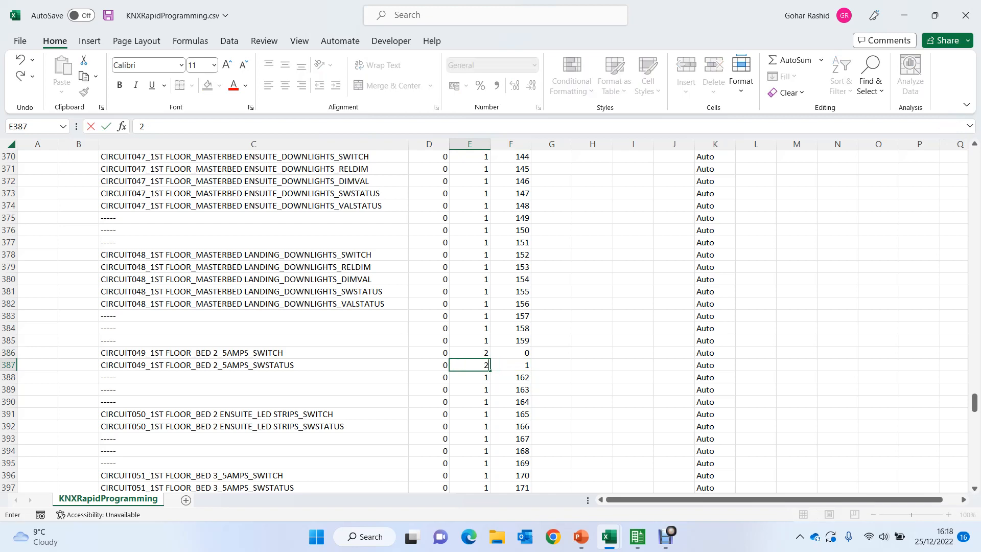
- Extend the numbering pattern in D386:F387 down the rest of the circuit list
key(Left)
key(Up)
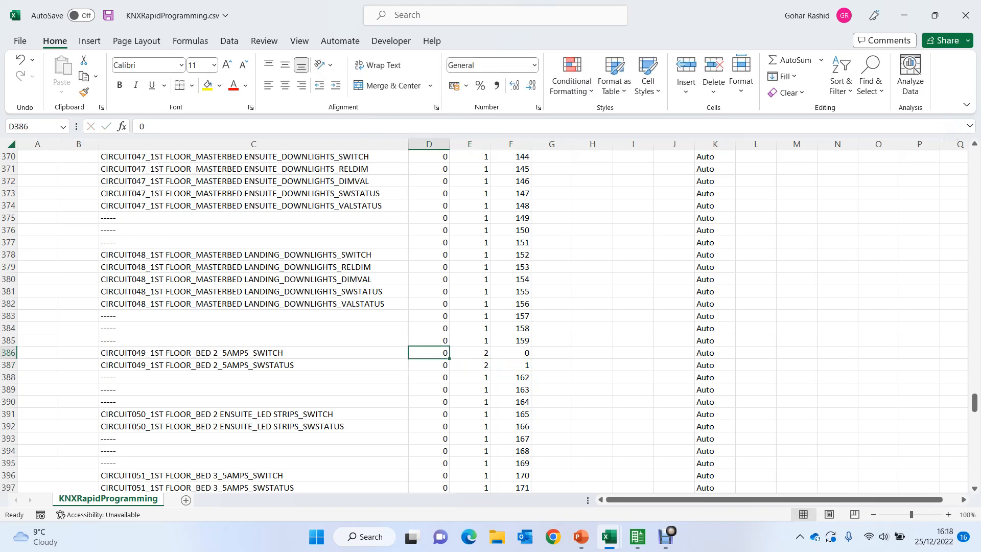
key(shift+Down)
key(shift+Right)
key(shift+Right)
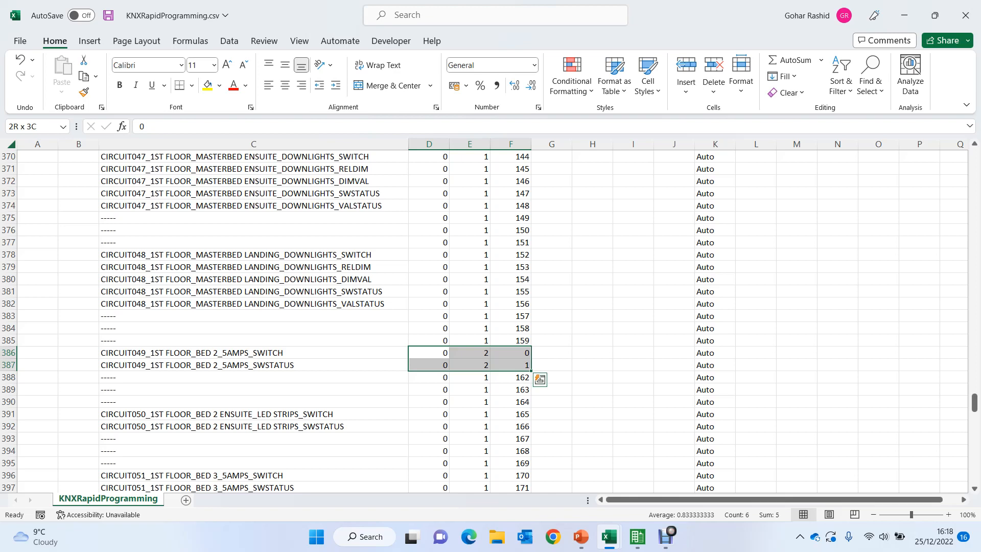
double_click(531, 371)
- Check the middle group 2 numbering from CIRCUIT049 through to the end of the circuit list
key(Down)
key(Down)
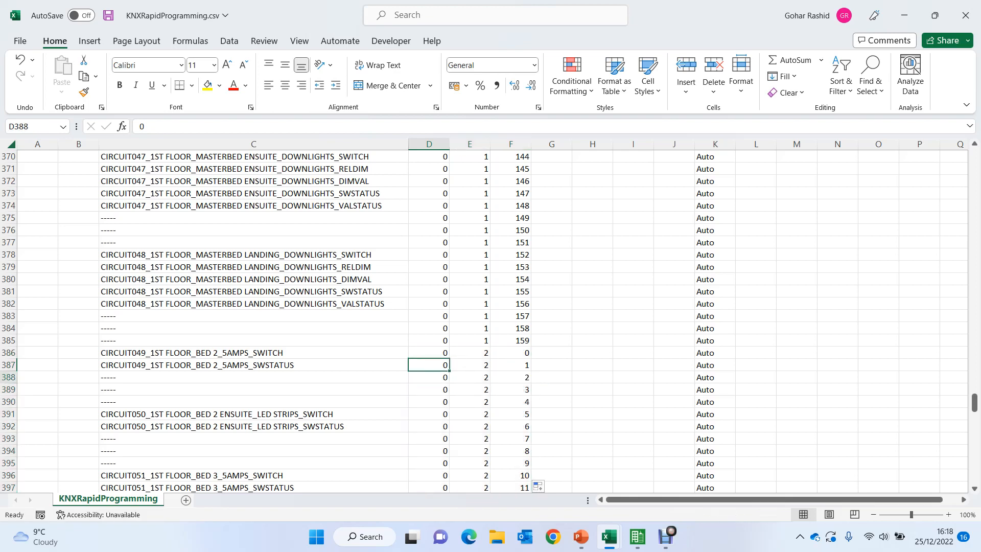
key(Down)
key(Down)
key(Down)
key(Down)
key(Down)
key(Down)
key(Down)
key(Down)
key(Down)
key(Down)
key(Down)
key(Down)
key(Down)
key(Down)
key(Down)
key(Down)
key(Down)
key(Down)
key(Down)
key(Down)
key(Down)
key(Down)
key(Down)
key(Down)
key(Down)
key(Down)
key(Down)
key(Down)
key(Down)
key(Down)
key(Down)
key(Down)
key(Down)
key(Down)
key(Down)
key(Down)
key(Down)
key(Down)
key(Down)
key(Down)
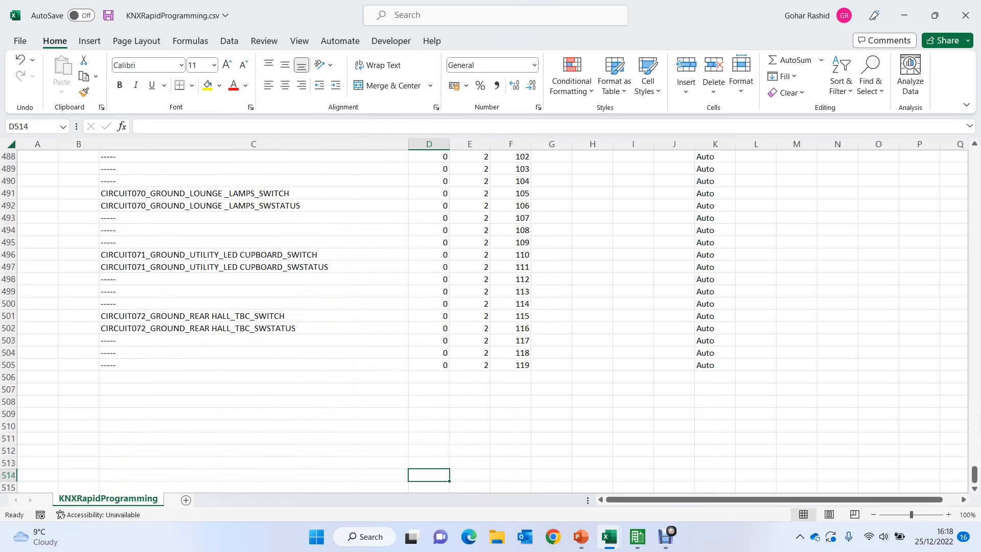
key(Up)
key(Up)
key(Up)
key(Up)
key(Up)
key(Up)
key(Up)
key(Up)
key(Up)
key(Up)
key(Up)
key(Up)
key(Up)
key(Up)
key(Up)
key(Up)
key(Up)
key(Up)
key(Up)
key(Up)
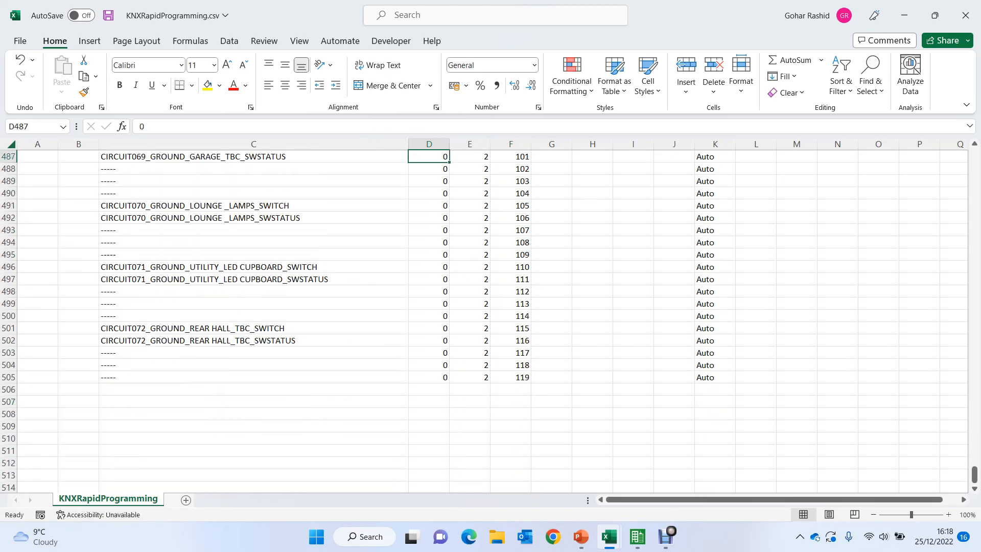
key(Up)
key(Up)
key(Up)
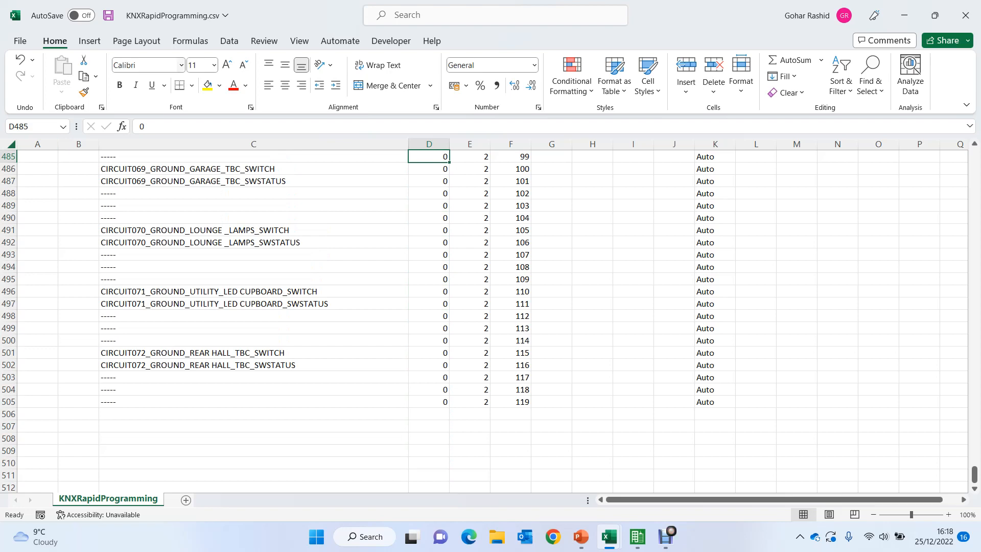
- Save the completed KNXRapidProgramming.csv file and close it
click(108, 16)
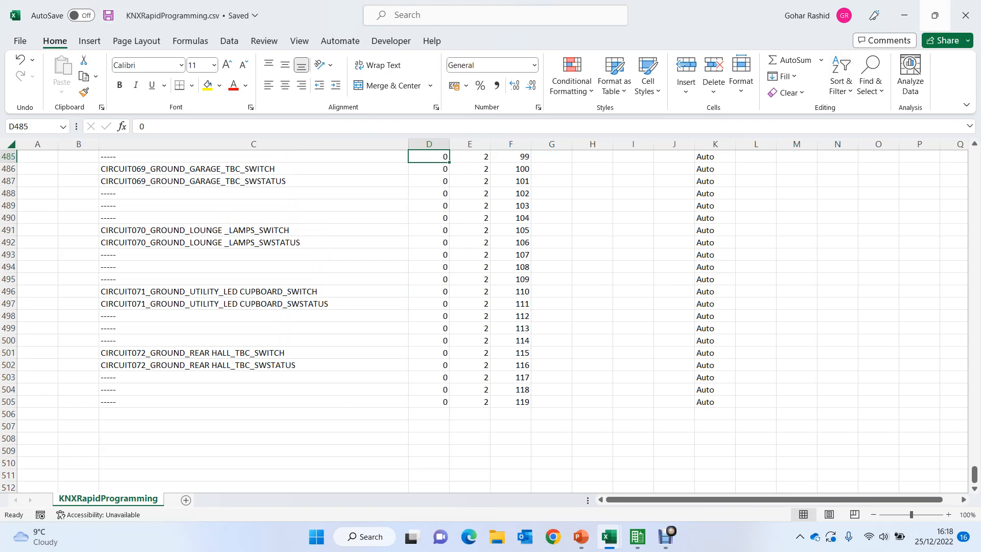
click(965, 15)
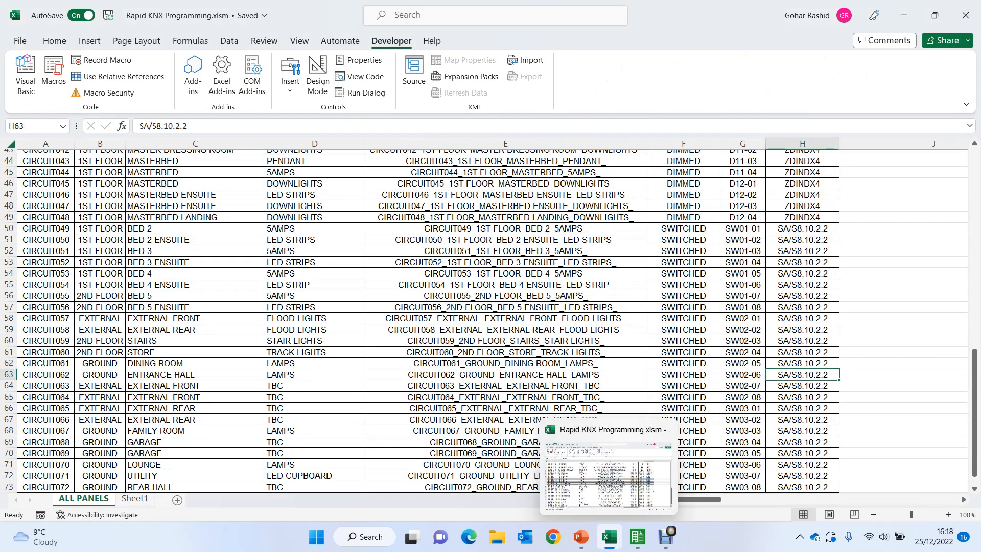
- Switch to ETS5 and import the group addresses from KNXRapidProgramming.csv on the Desktop
click(637, 536)
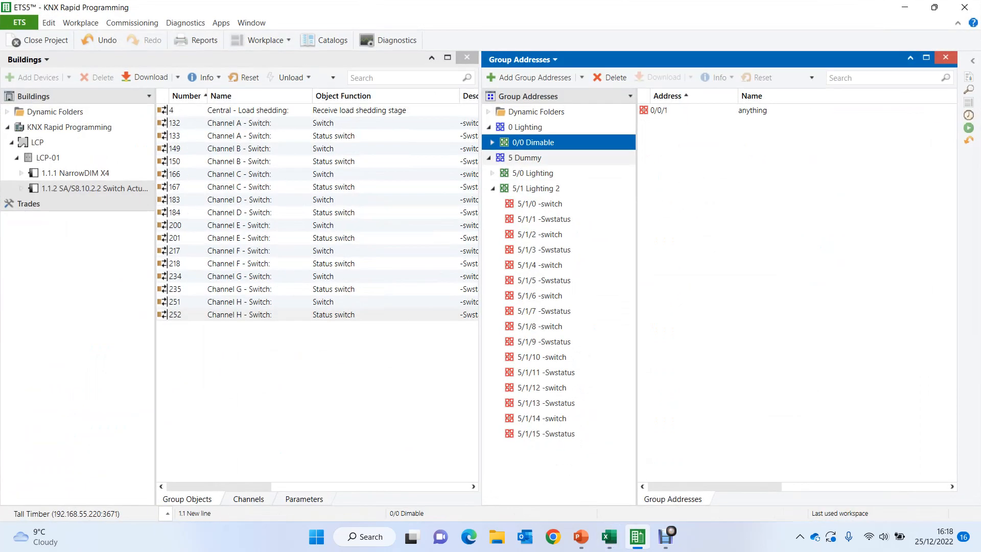
right_click(517, 142)
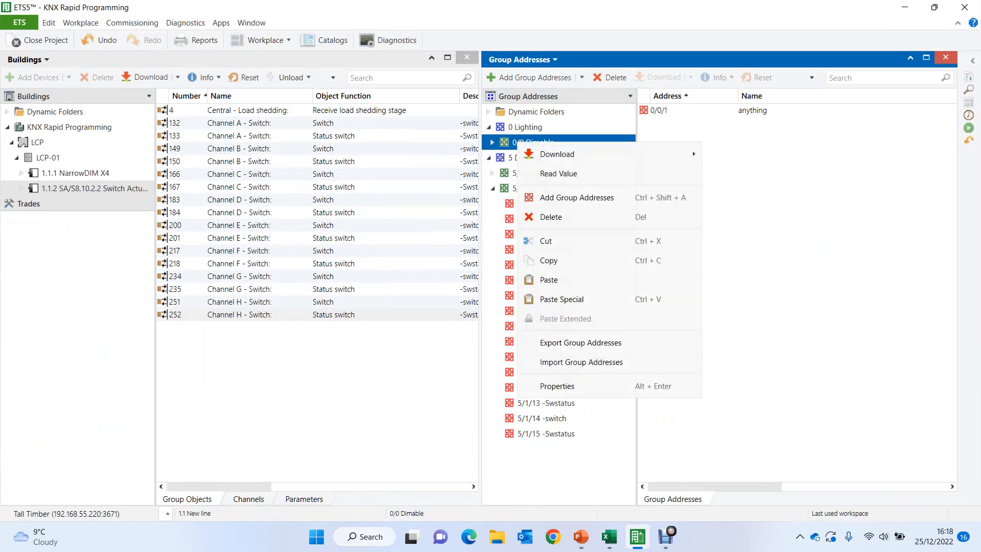
click(581, 362)
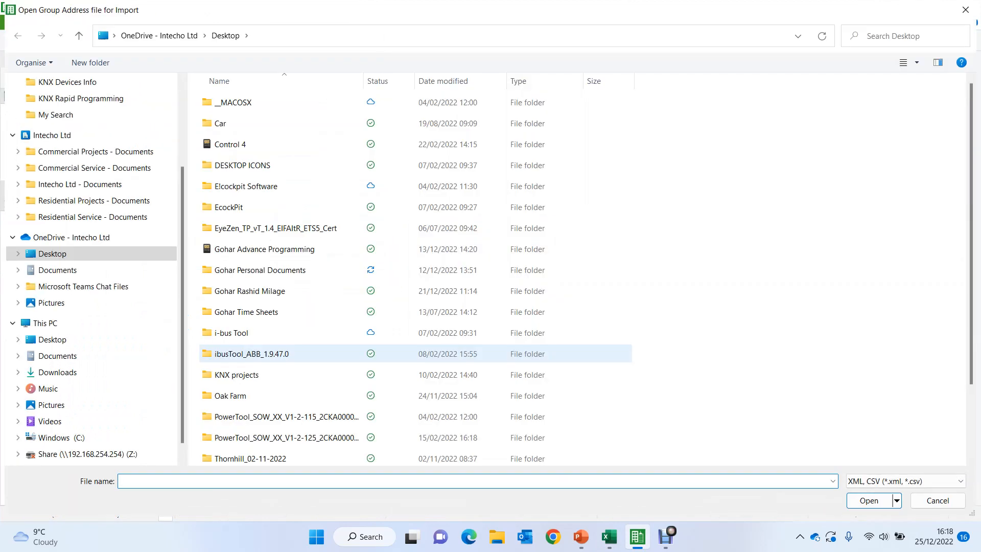
scroll(409, 281, down, 2)
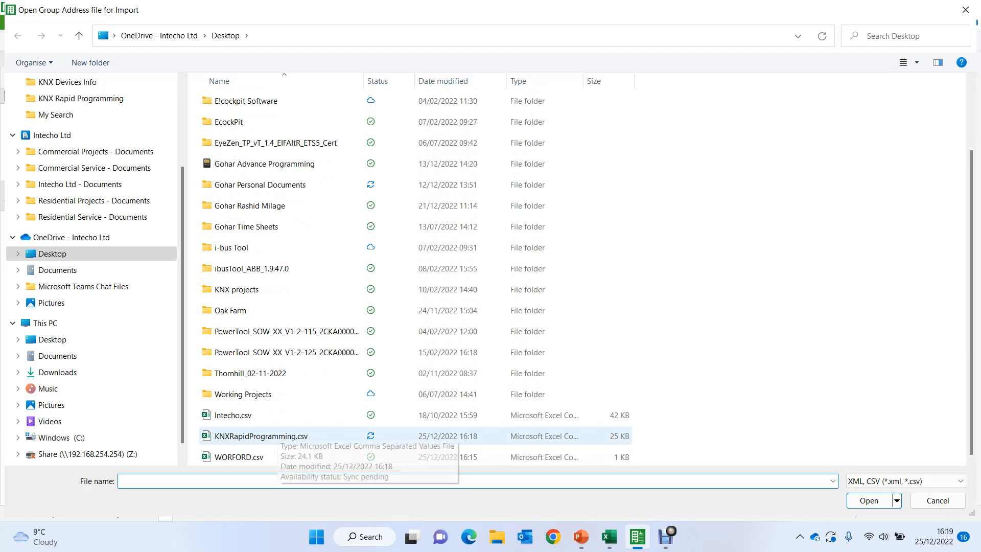
double_click(275, 436)
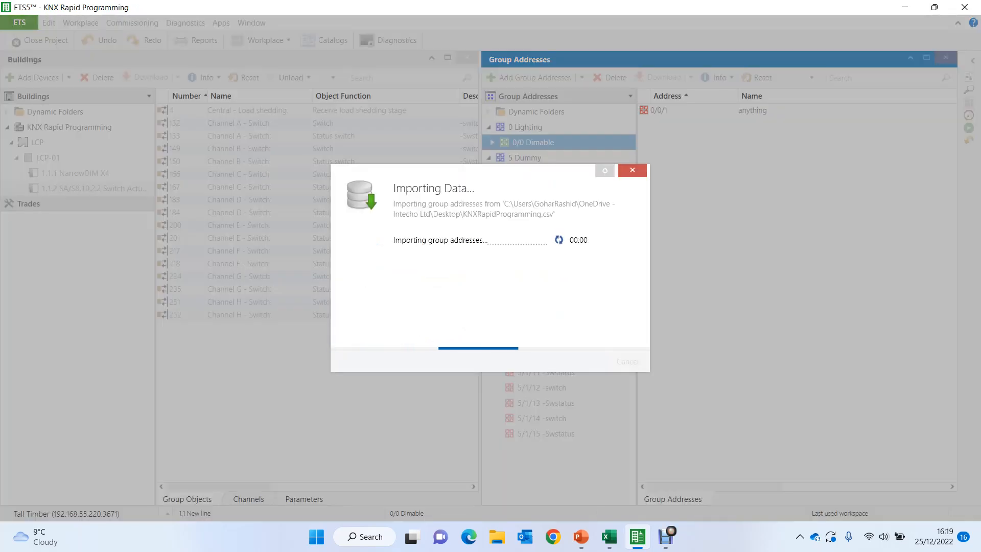
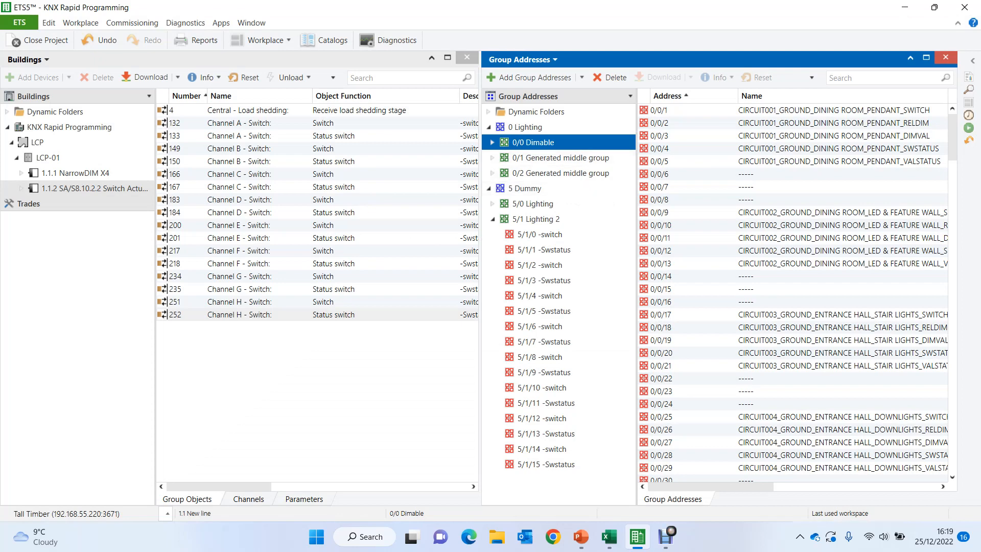
- Sort the 0/0 Dimable addresses by name and delete all named ones from CIRCUIT001 to CIRCUIT028, keeping the ----- placeholders
double_click(155, 337)
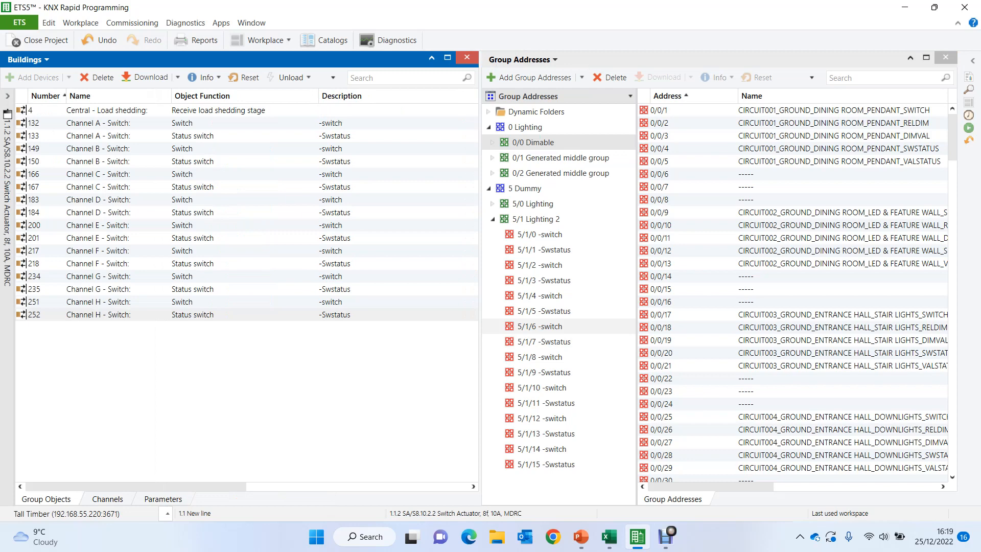
double_click(636, 327)
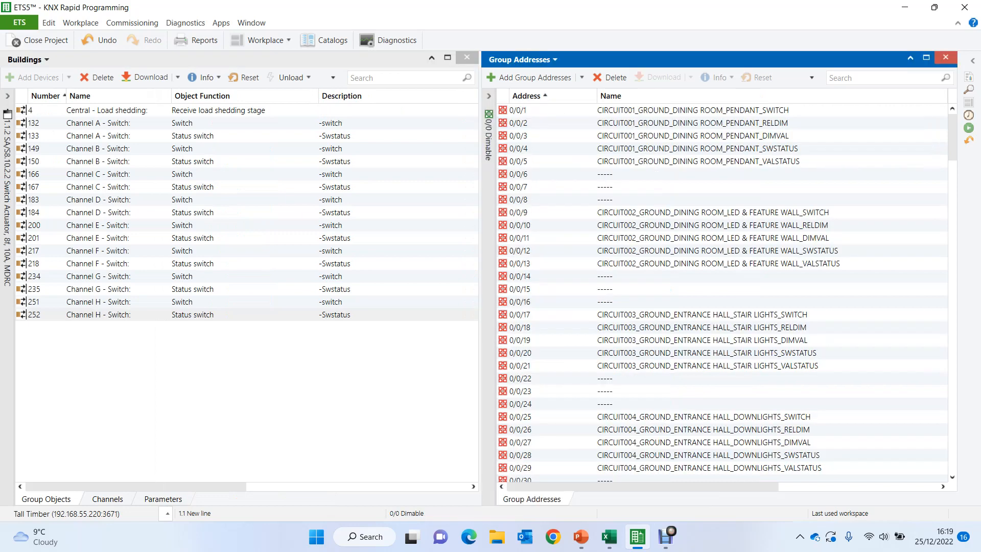
click(613, 96)
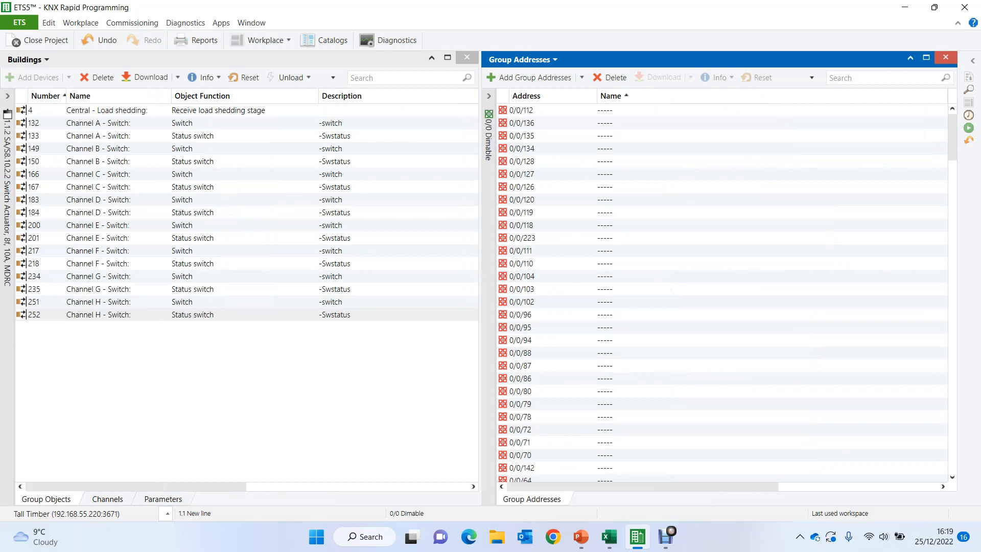
drag(952, 137, 952, 257)
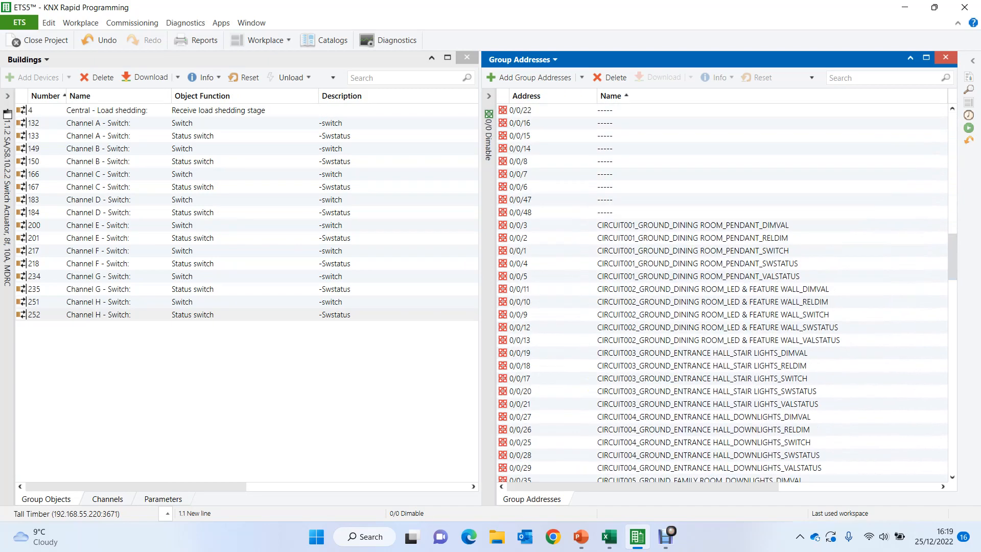
click(692, 225)
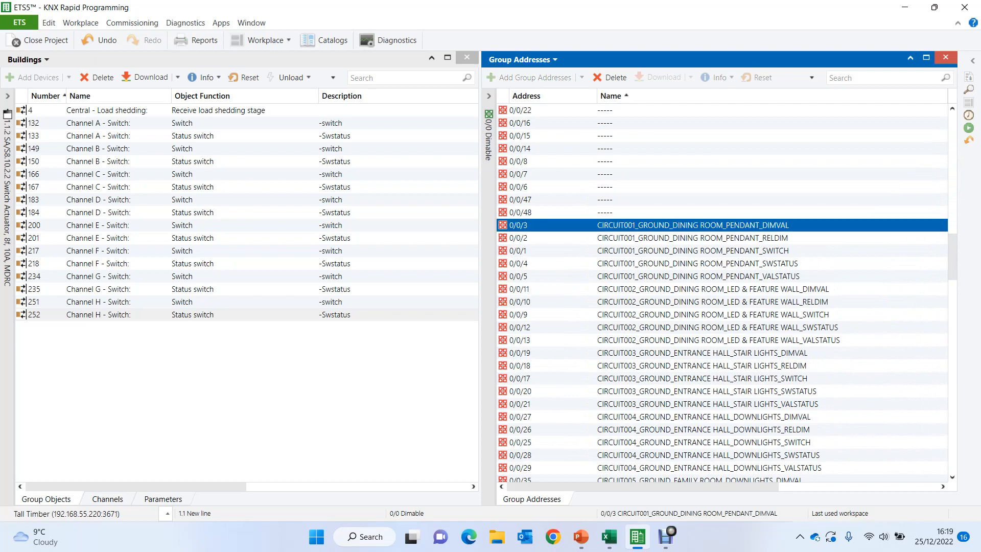
drag(952, 256, 952, 447)
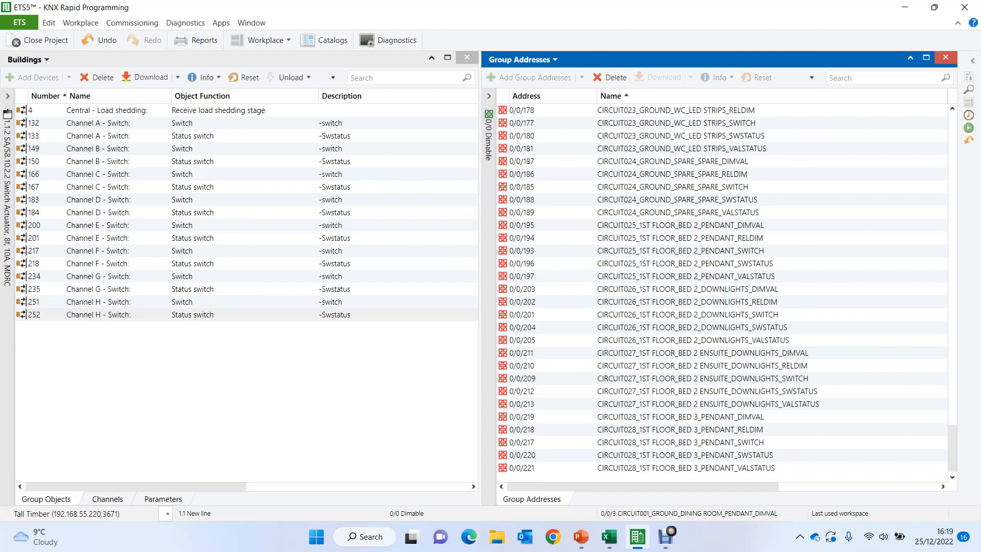
key(ctrl+a)
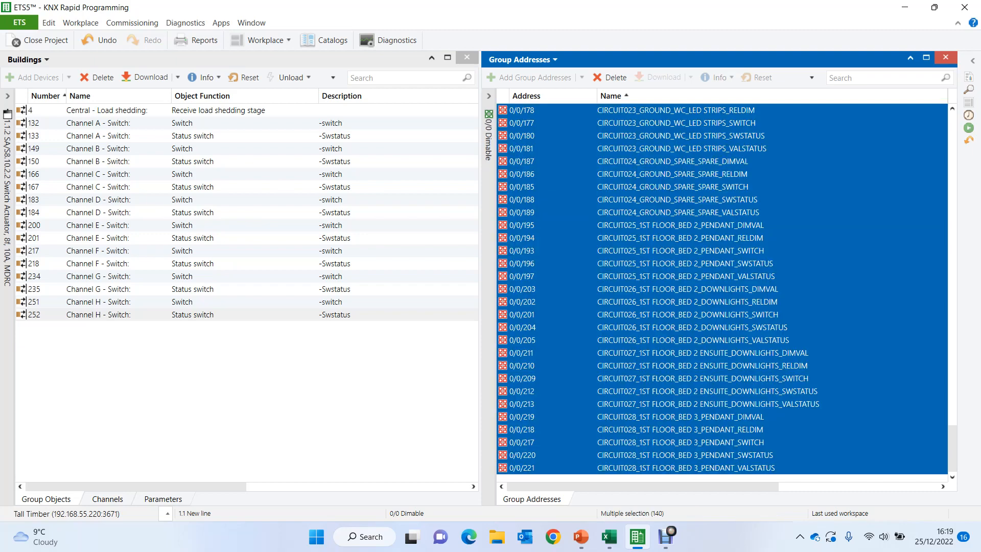
key(Delete)
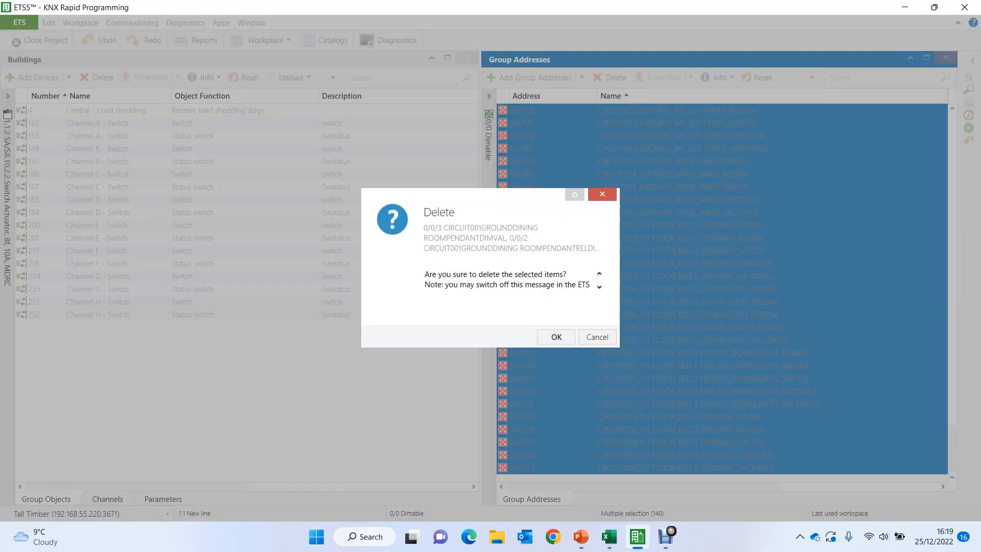
key(Return)
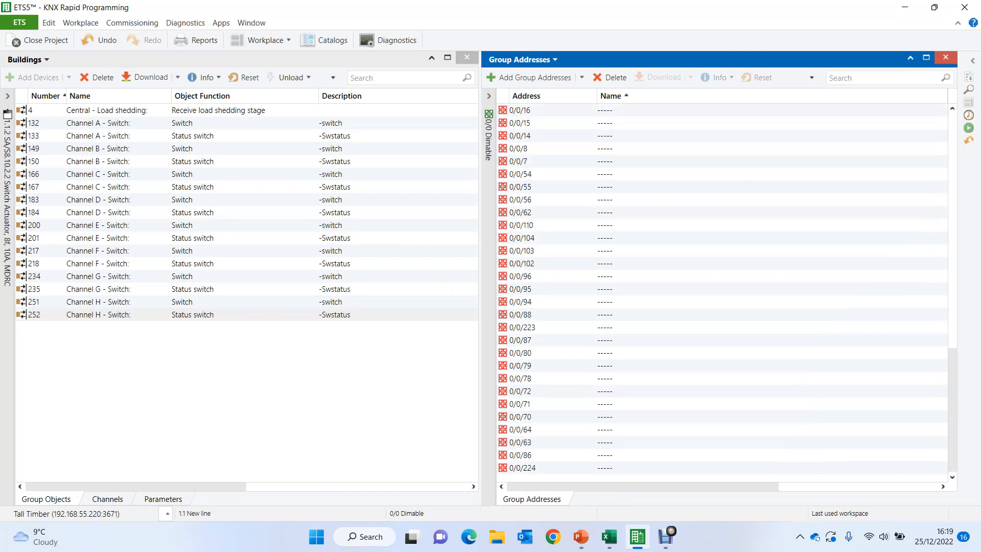
- Delete all named addresses from CIRCUIT029 to CIRCUIT048 in middle group 0/1, keeping the ----- placeholders
mouse_move(489, 234)
click(560, 158)
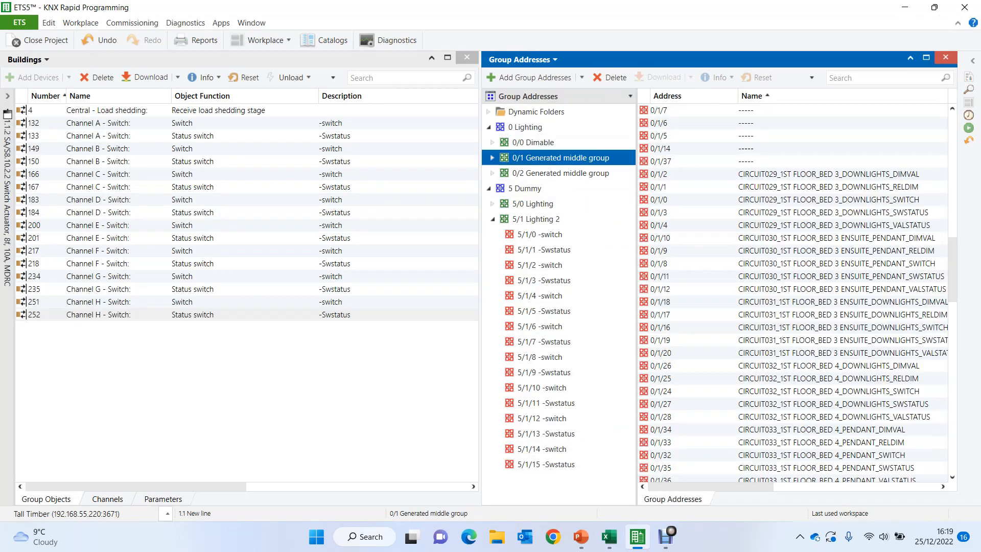
click(827, 174)
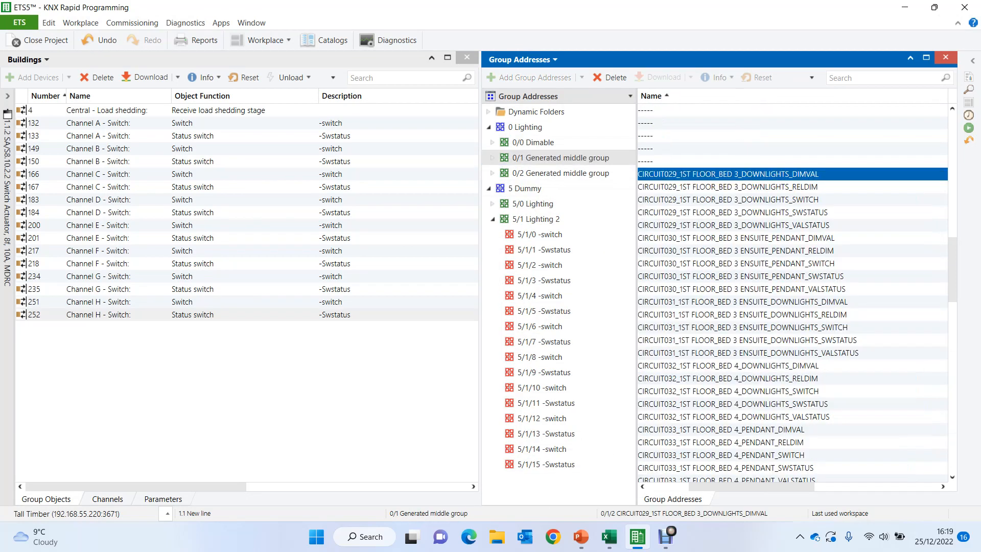
scroll(791, 292, down, 20)
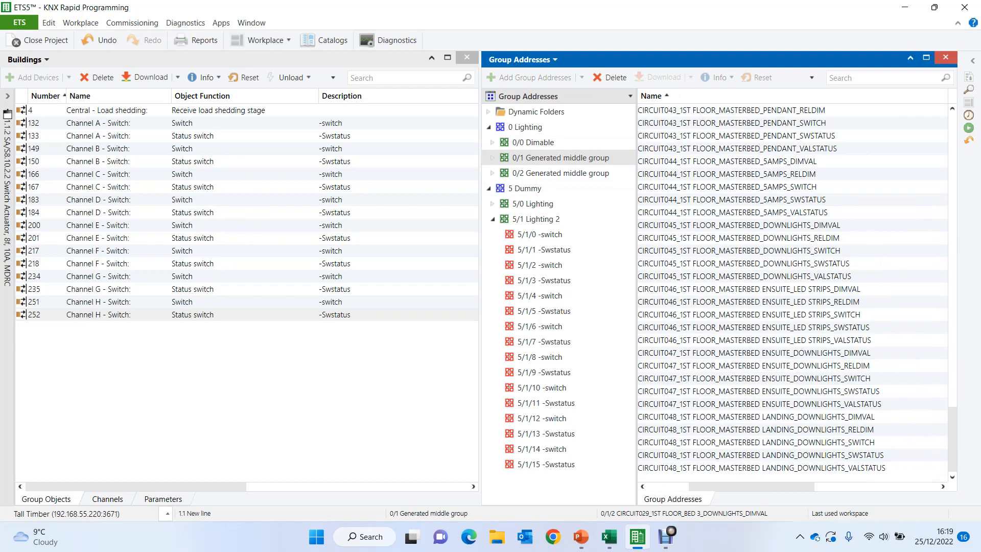
key(ctrl+a)
key(Delete)
key(Return)
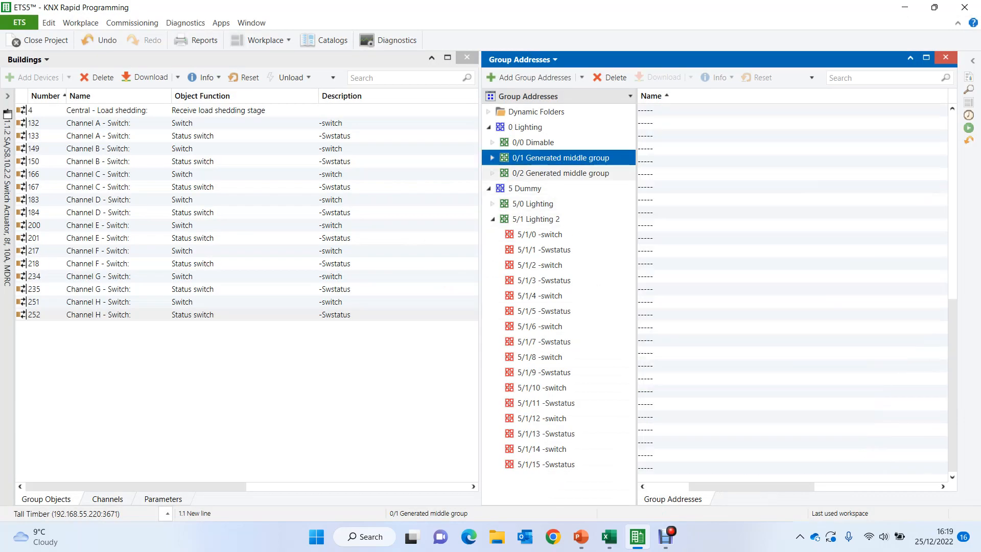
- Delete the named addresses CIRCUIT049 to CIRCUIT072 from middle group 0/2, keeping the placeholders, and review what remains in 0/0 Dimable
click(561, 173)
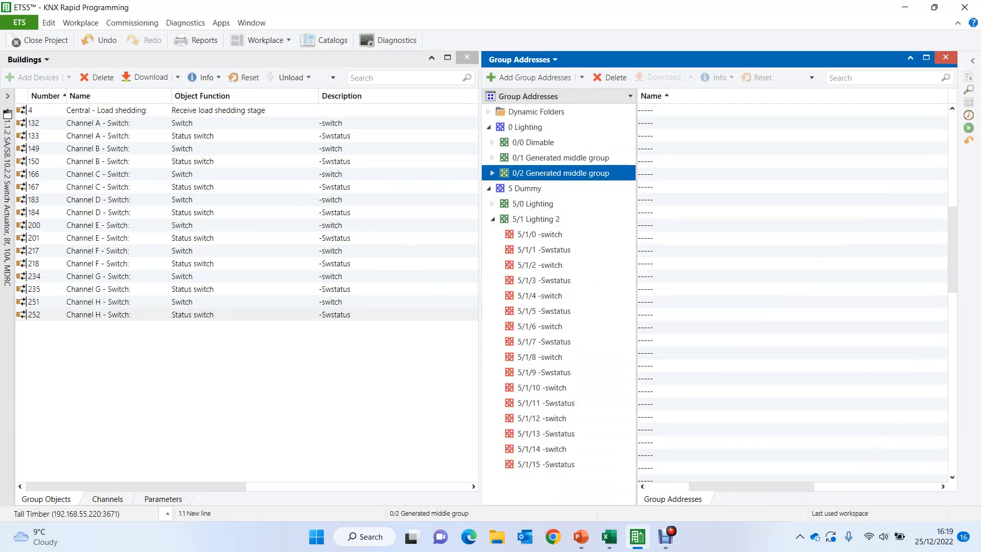
drag(952, 249, 952, 315)
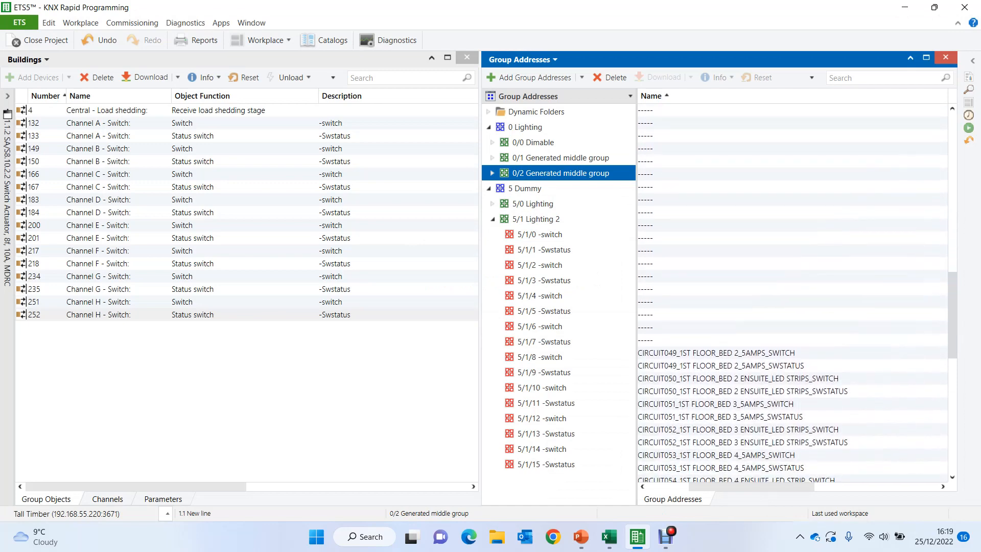
click(716, 353)
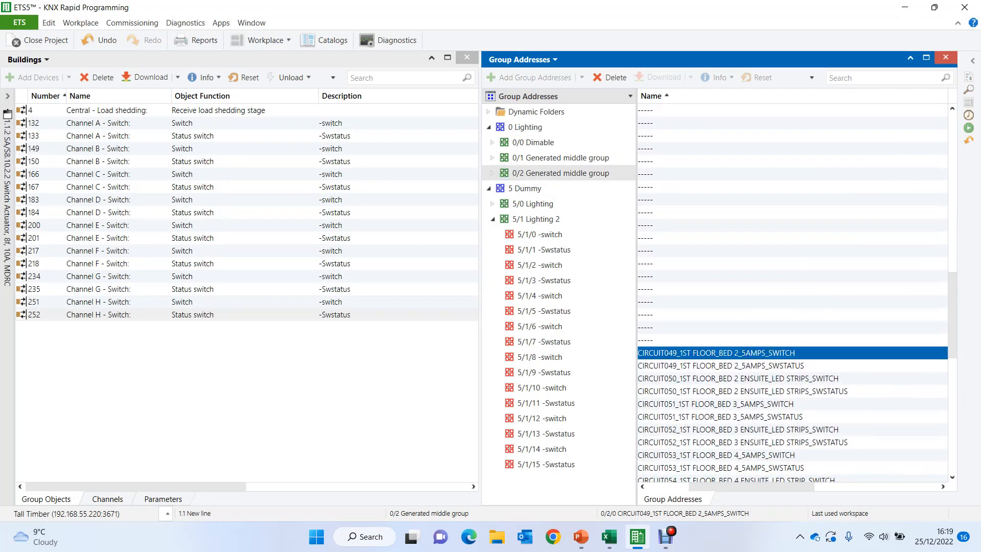
drag(952, 314, 952, 428)
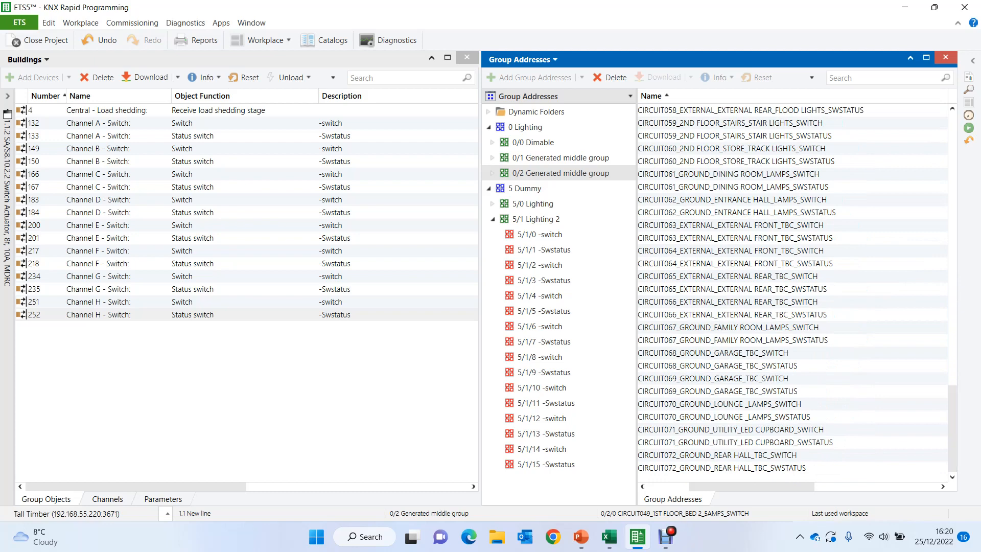
key(ctrl+a)
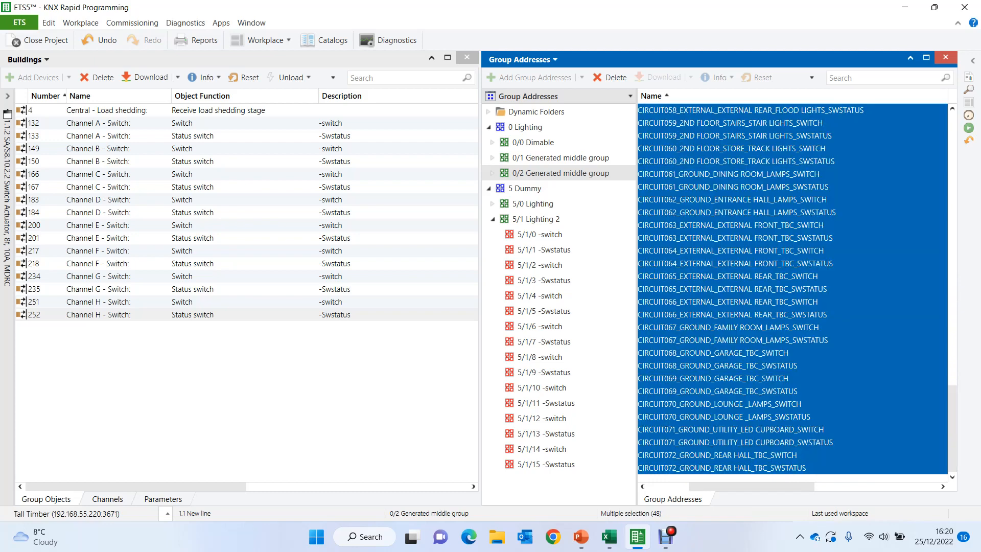
key(Delete)
key(Return)
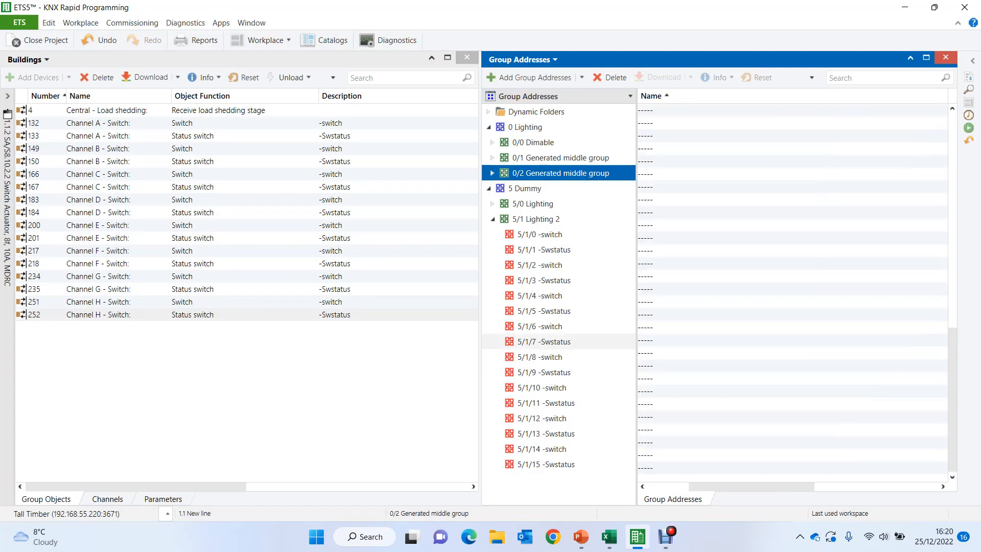
double_click(636, 341)
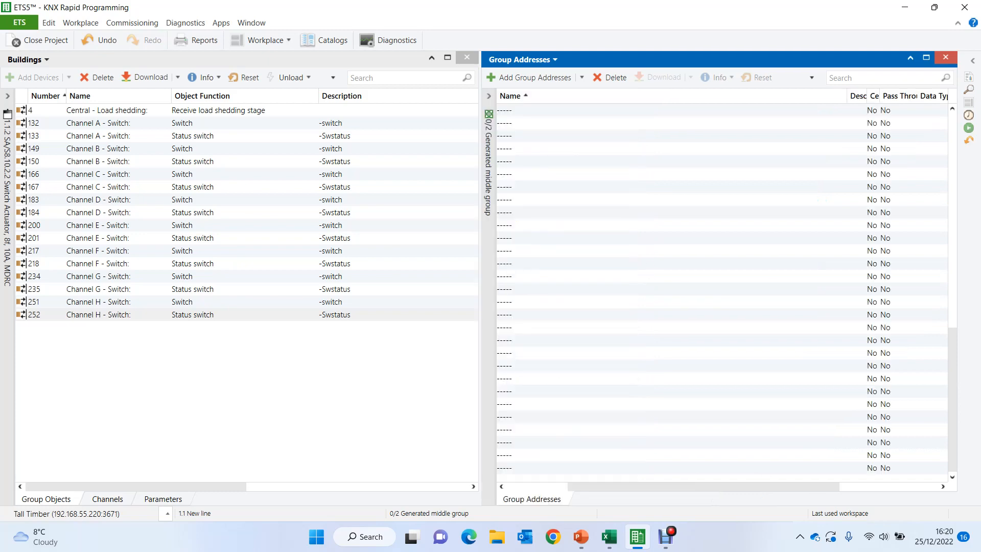
click(489, 96)
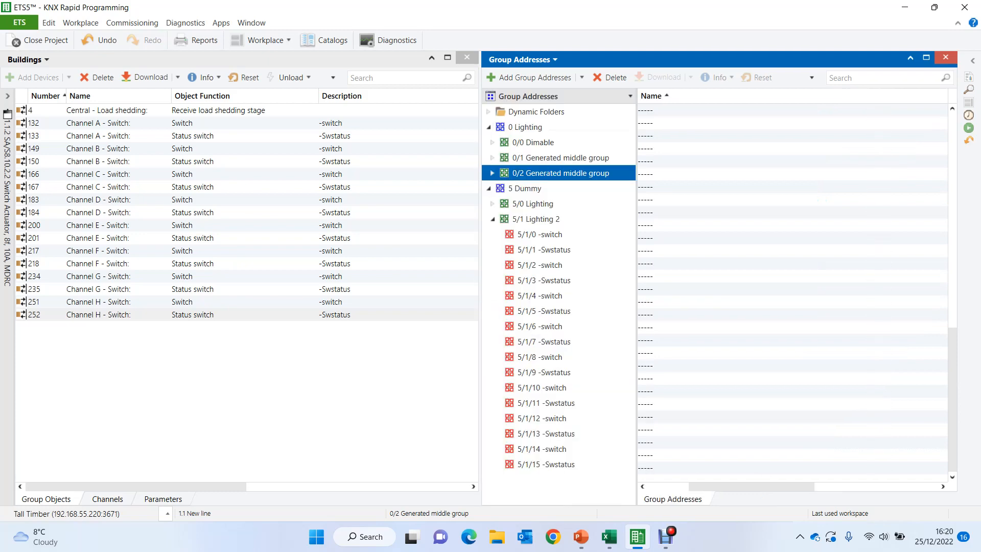
click(533, 143)
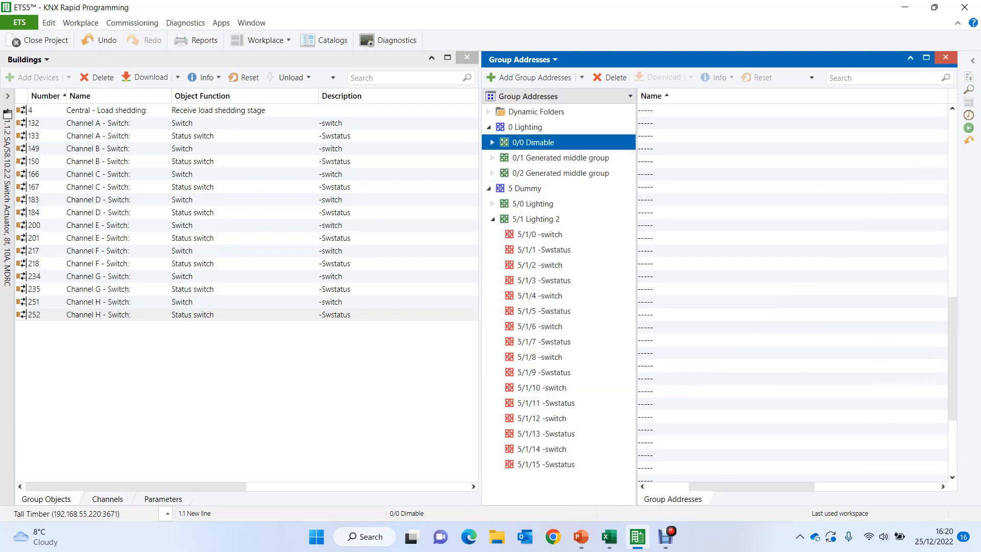
drag(751, 486, 710, 487)
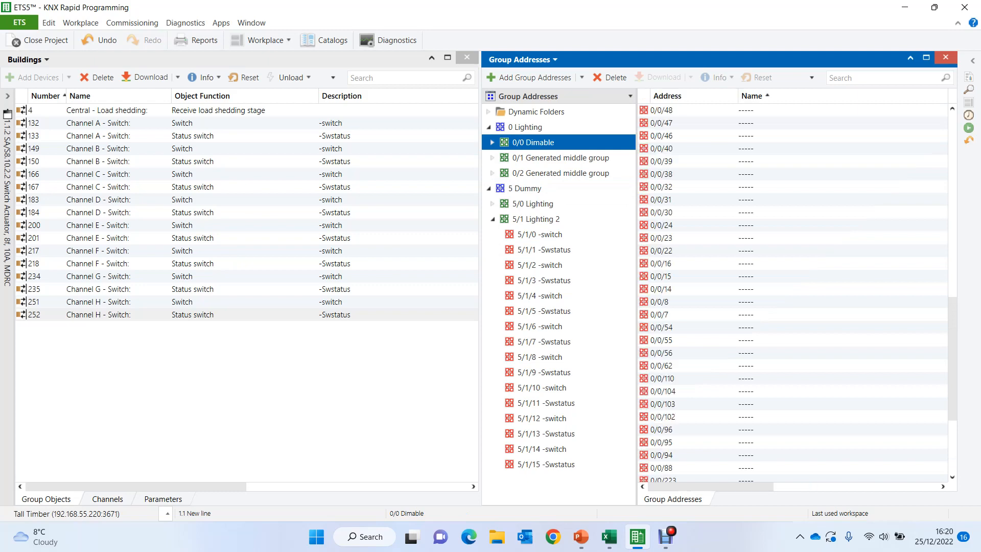
- Set the individual address of the NarrowDIM X4 in LCP-01 to 1.1.100
click(8, 96)
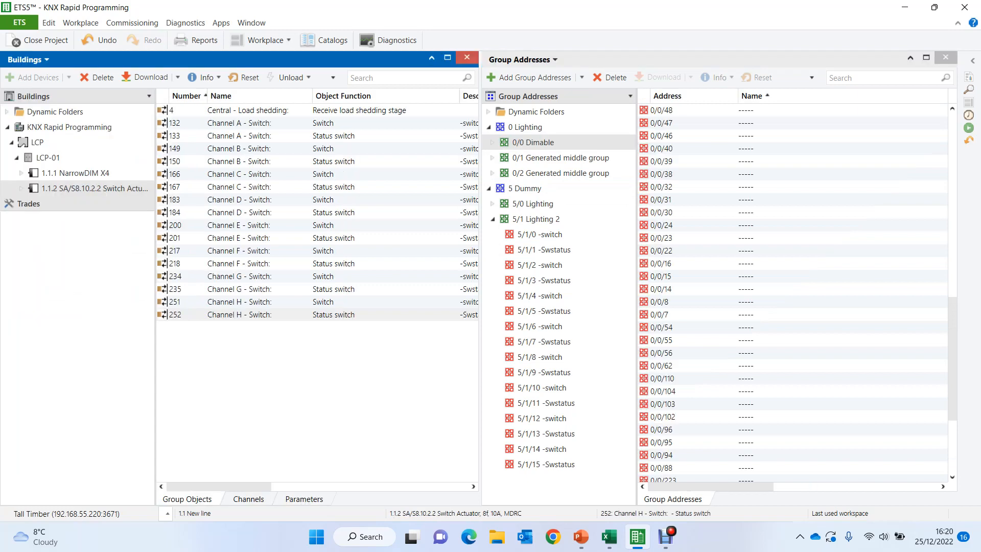
click(76, 174)
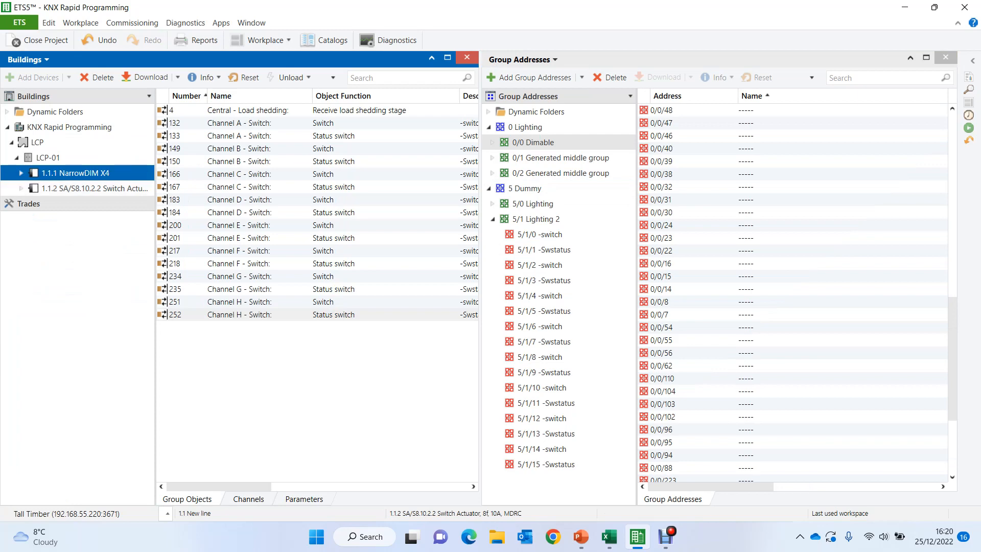
click(971, 61)
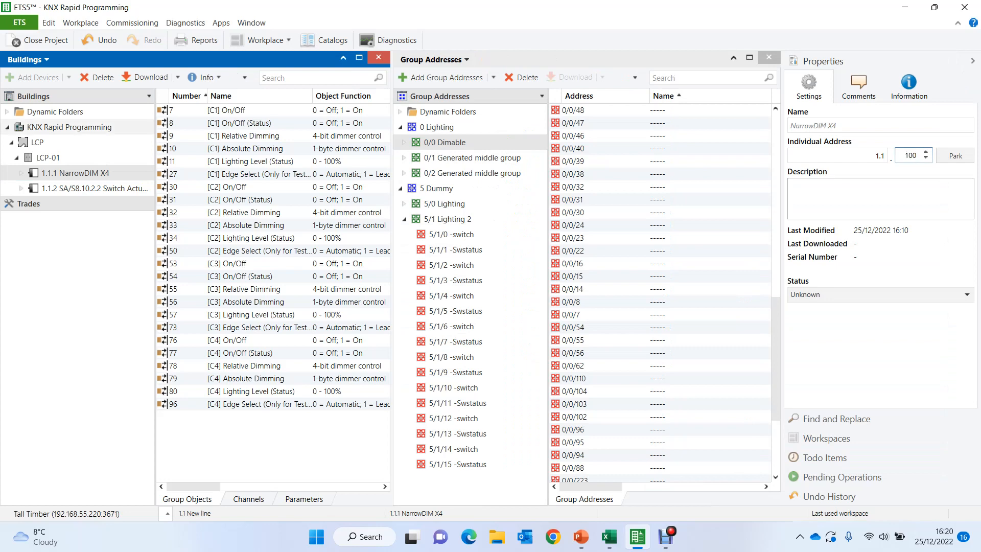
- Set the individual address of the SA/S8.10.2.2 switch actuator in LCP-01 to 1.1.200
click(74, 189)
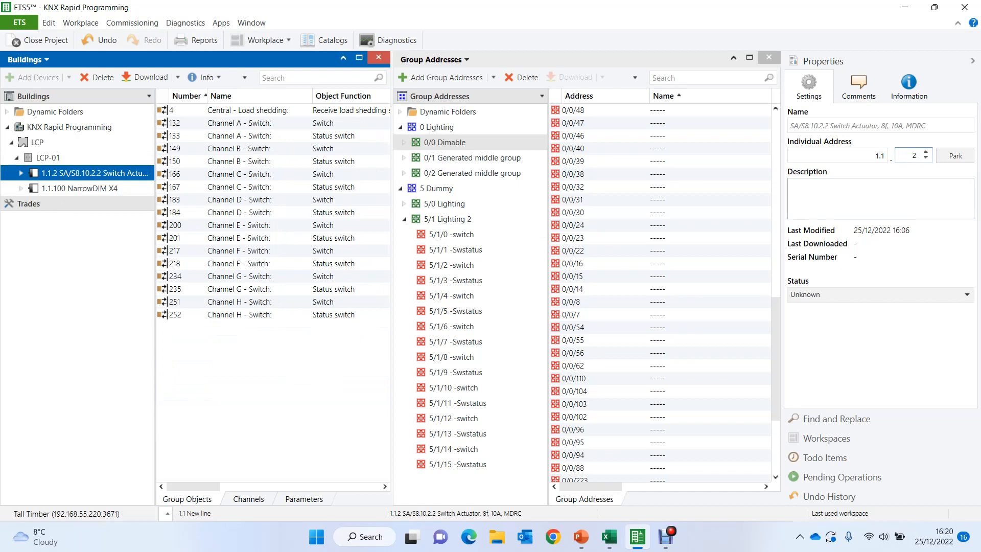
double_click(914, 155)
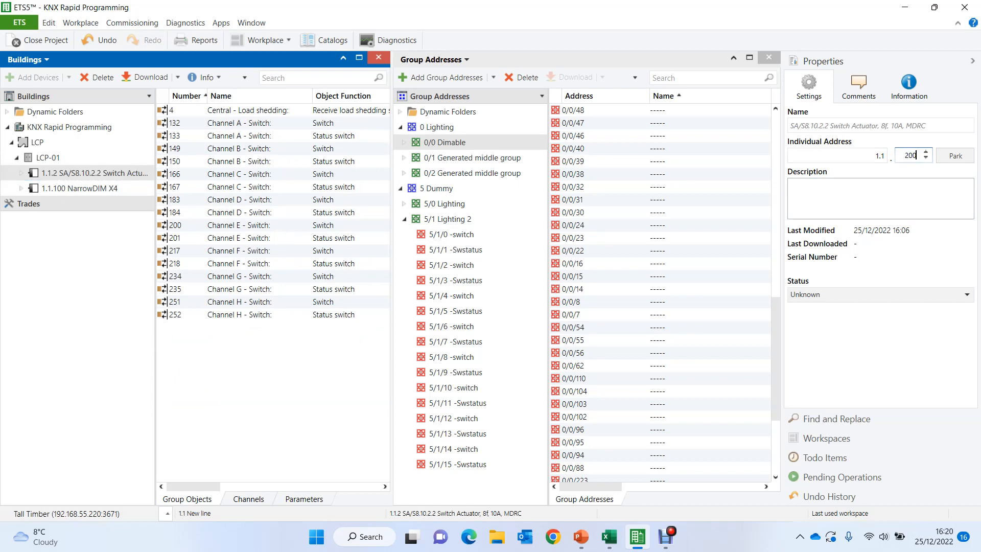
text(200)
key(Return)
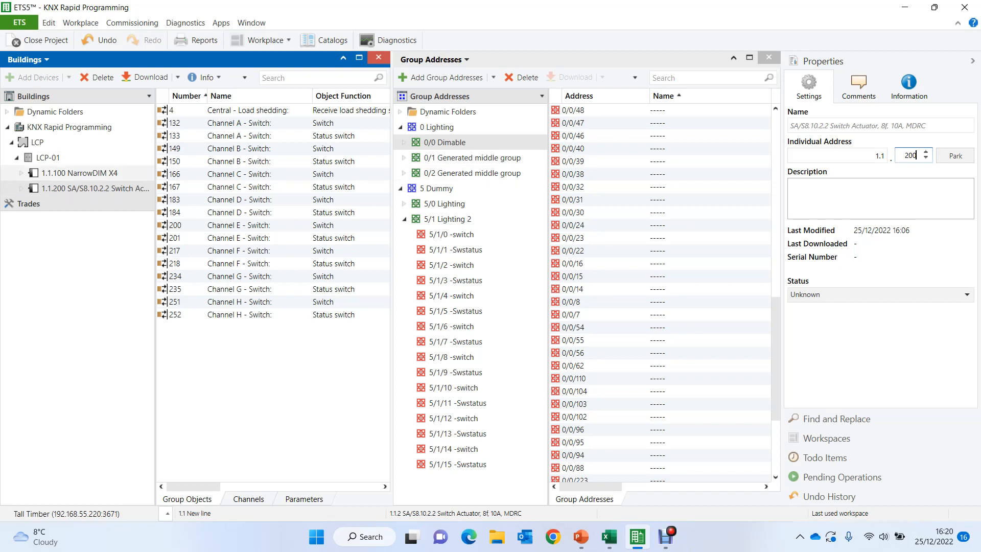
- Copy the 1.1.100 NarrowDIM X4 and check the dimmed circuits' actuator assignments in Rapid KNX Programming.xlsm in Excel
click(96, 173)
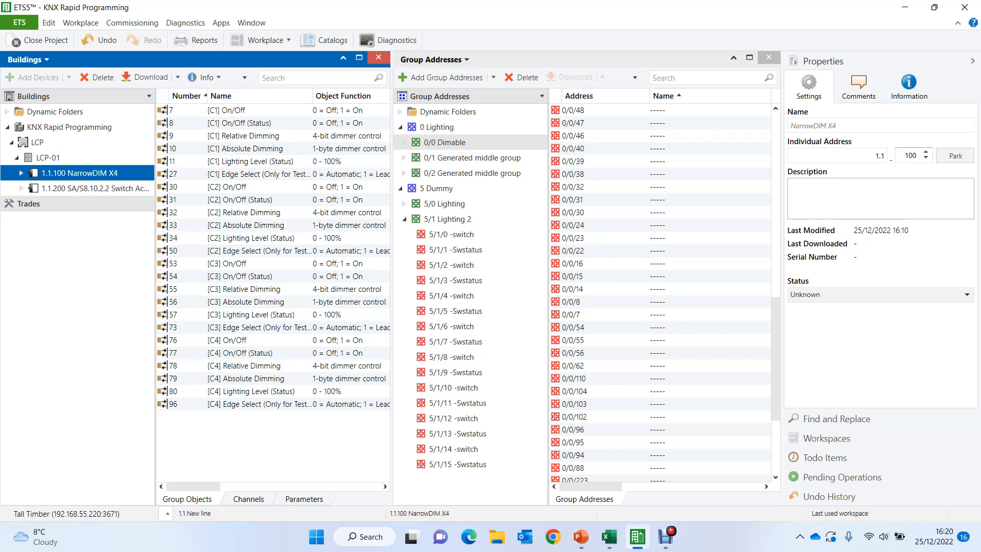
click(972, 60)
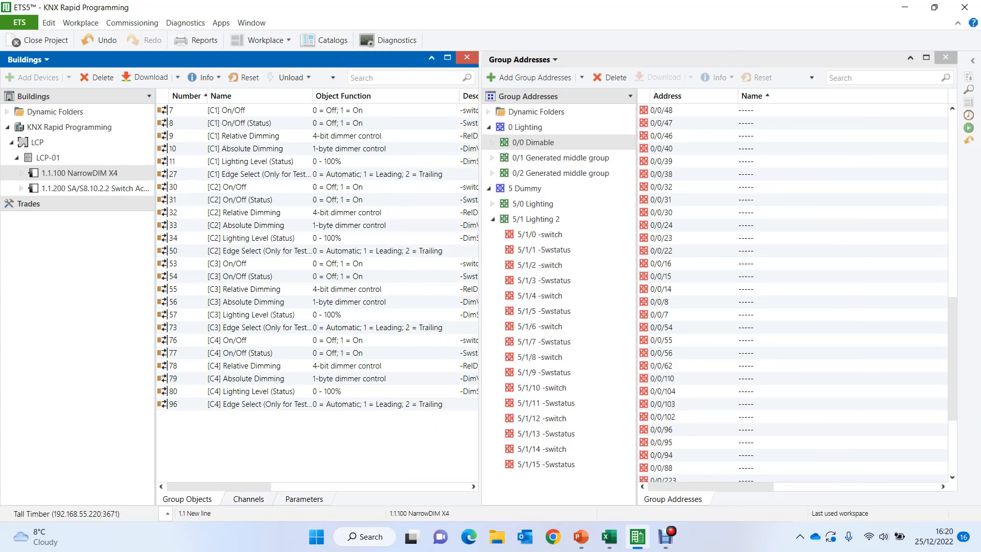
click(608, 536)
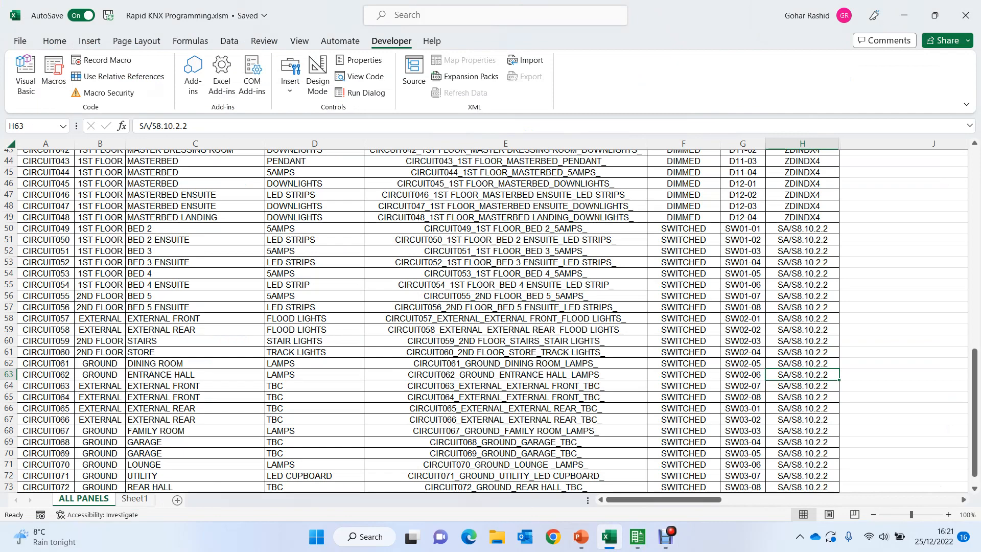
drag(973, 381, 974, 177)
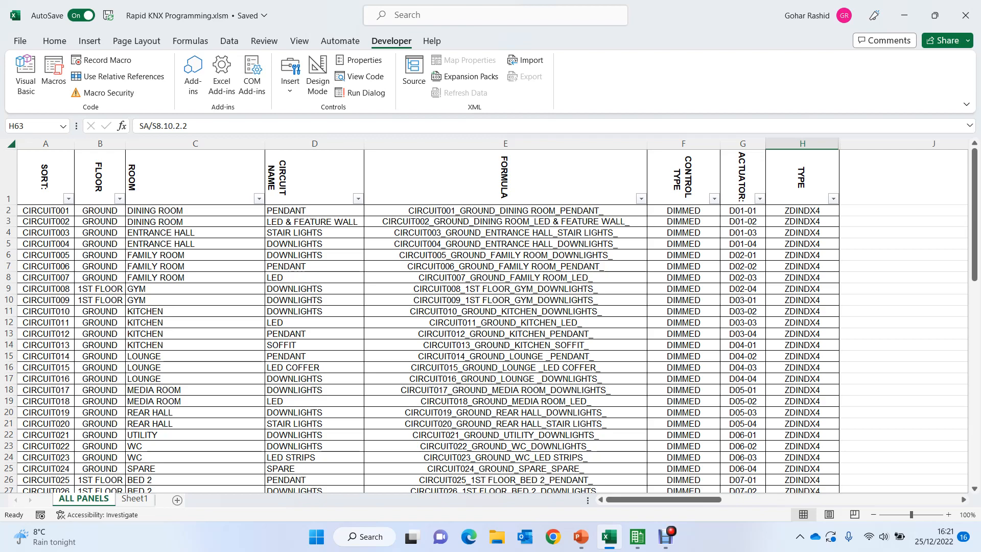
- In ETS5, paste seven copies of the NarrowDIM X4 into LCP-01, creating new group addresses in middle group 0/0, and review those addresses
click(903, 15)
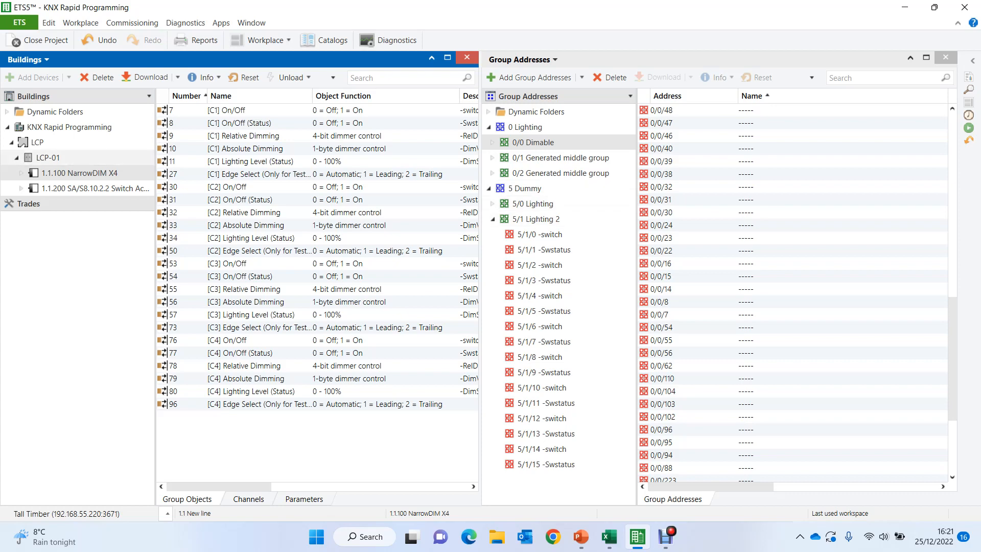
click(48, 158)
key(ctrl+shift+v)
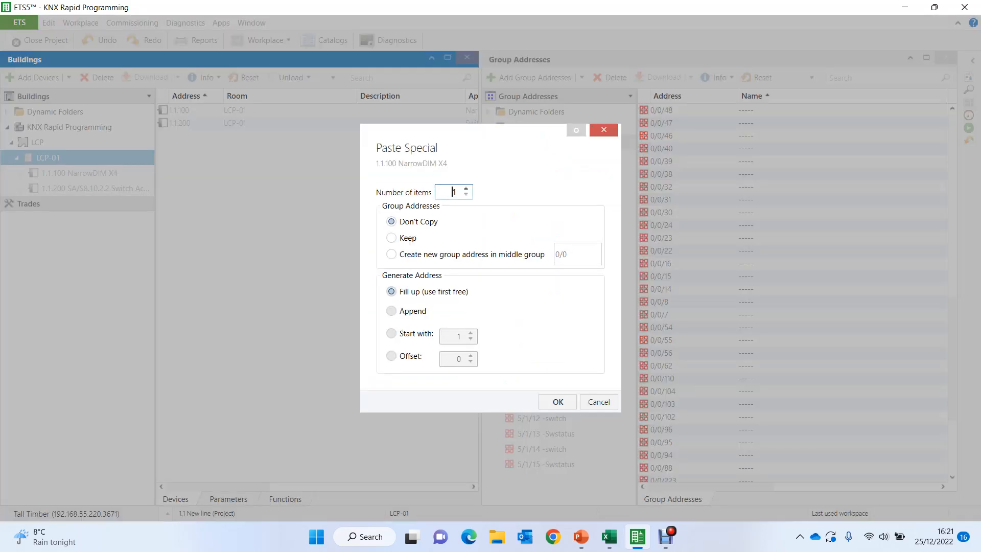
click(391, 255)
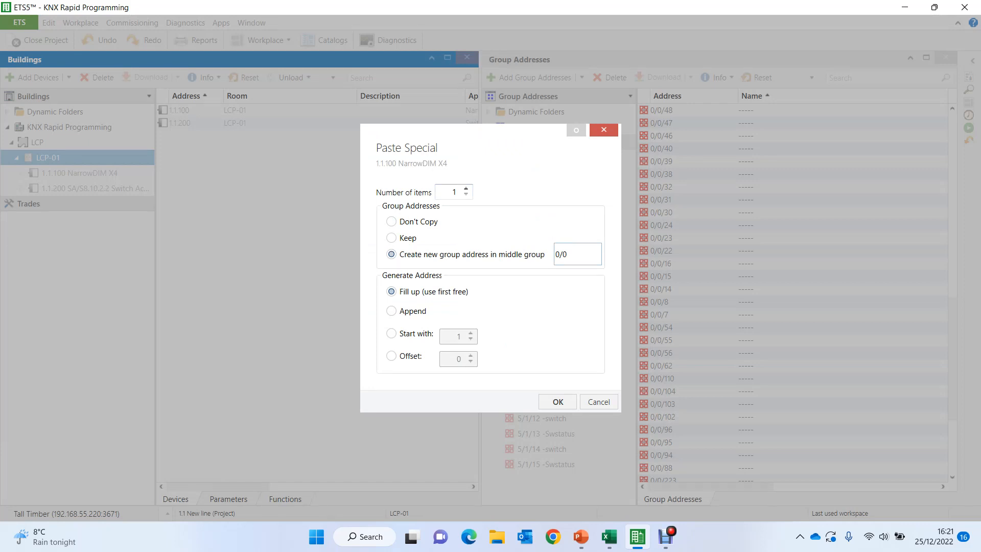
key(Delete)
click(558, 401)
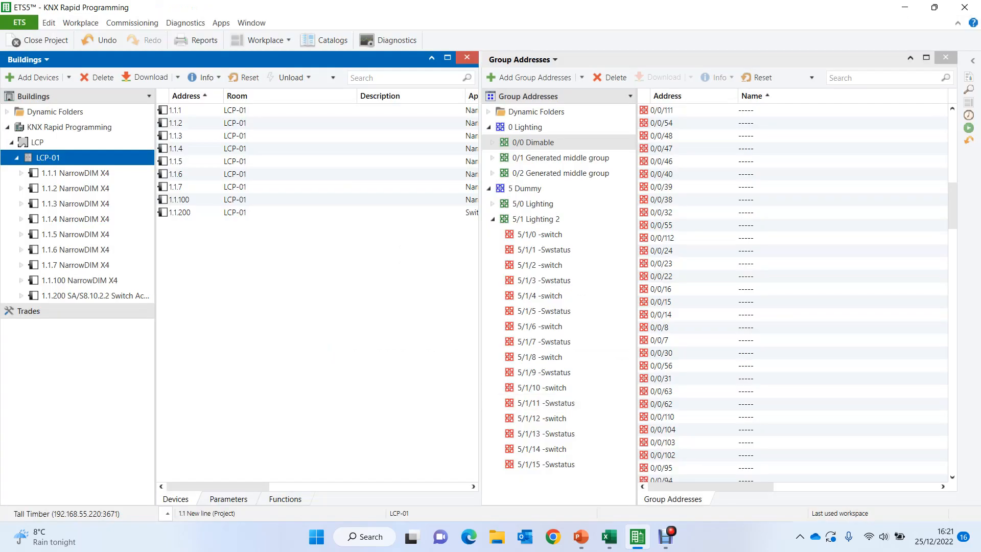
click(533, 142)
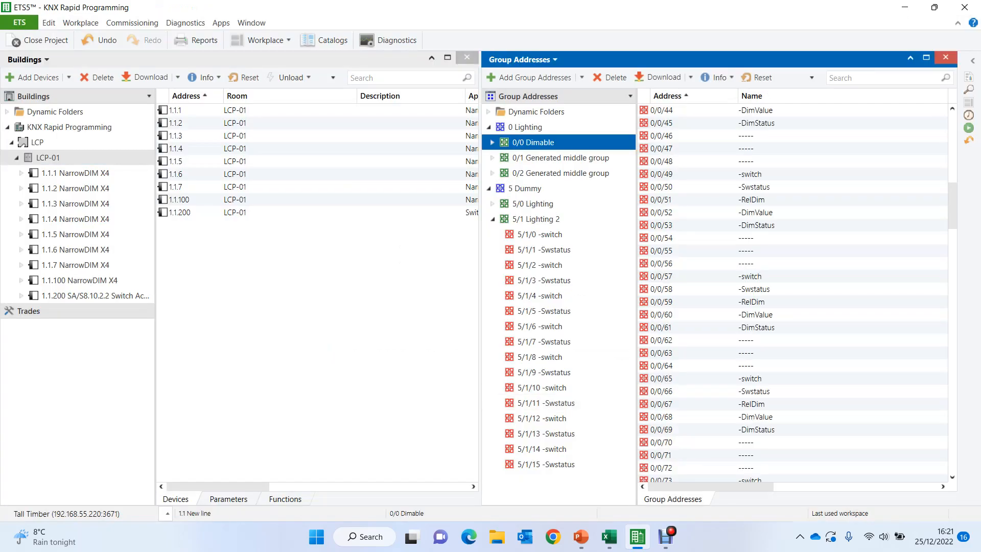
drag(952, 205, 952, 109)
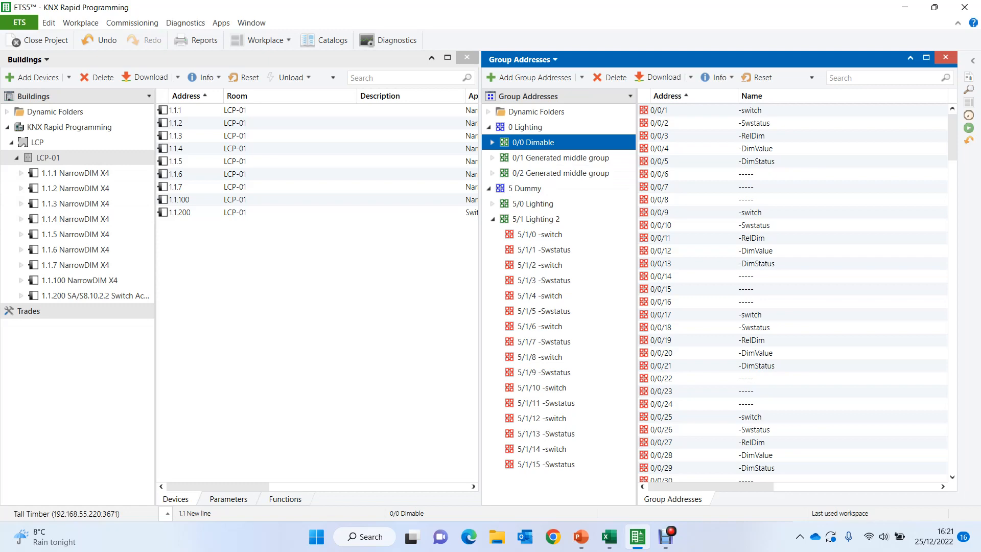
- Paste five more NarrowDIM X4 copies into LCP-01, creating new group addresses in middle group 0/1, and review them
click(48, 158)
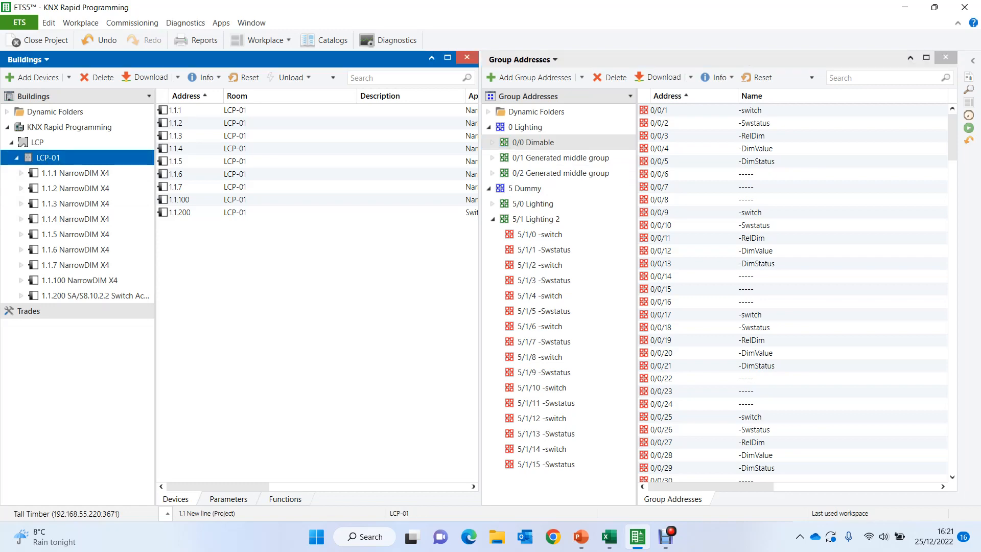
key(ctrl+shift+v)
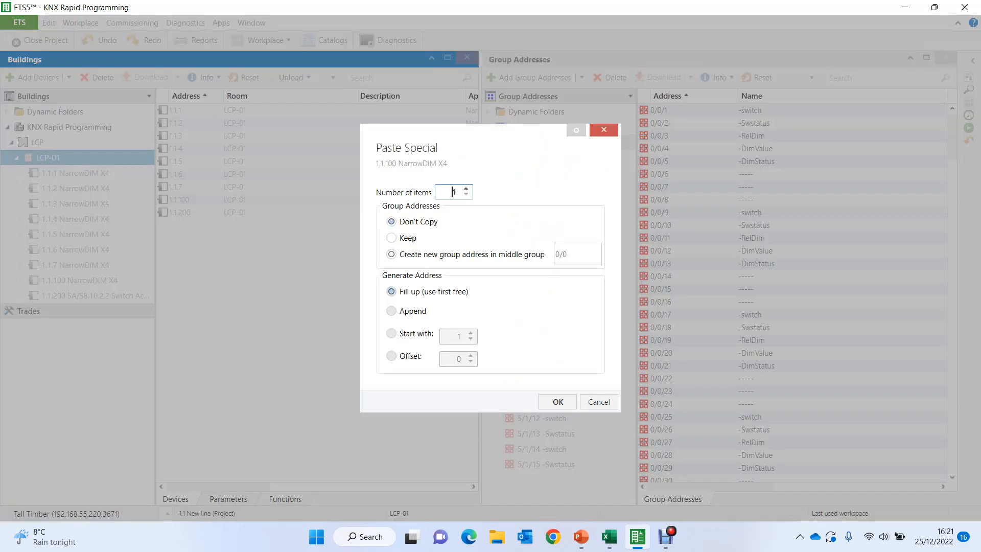
text(5)
click(391, 254)
click(568, 254)
key(BackSpace)
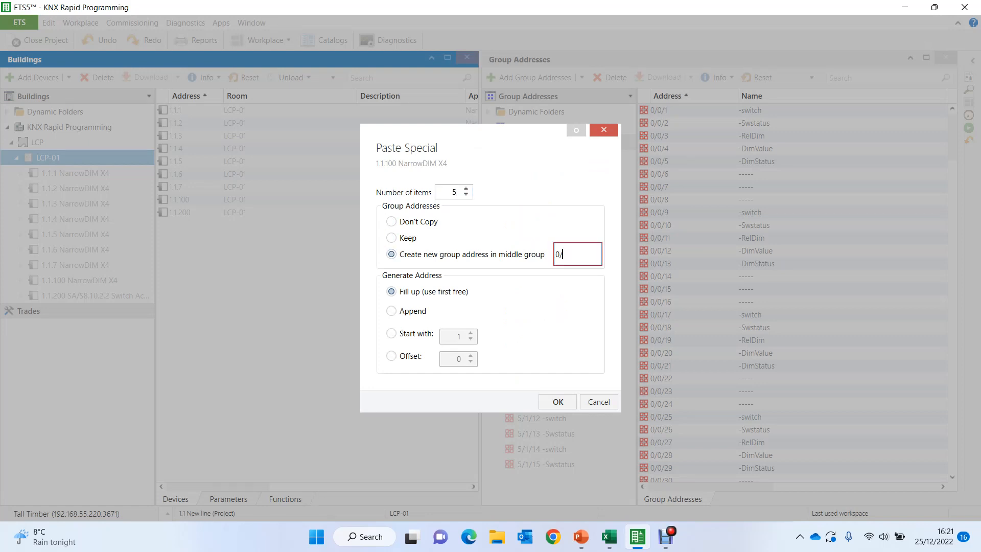
text(1)
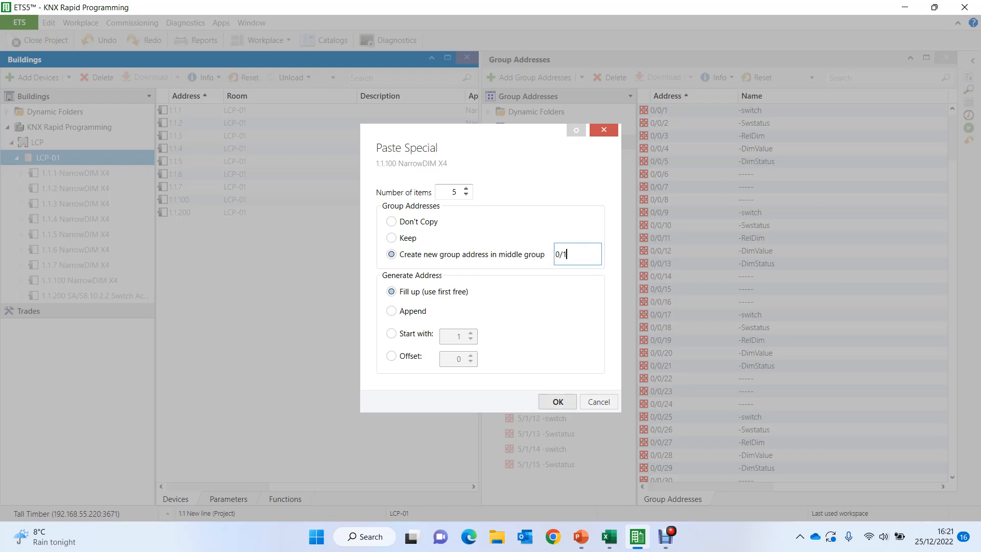
key(Return)
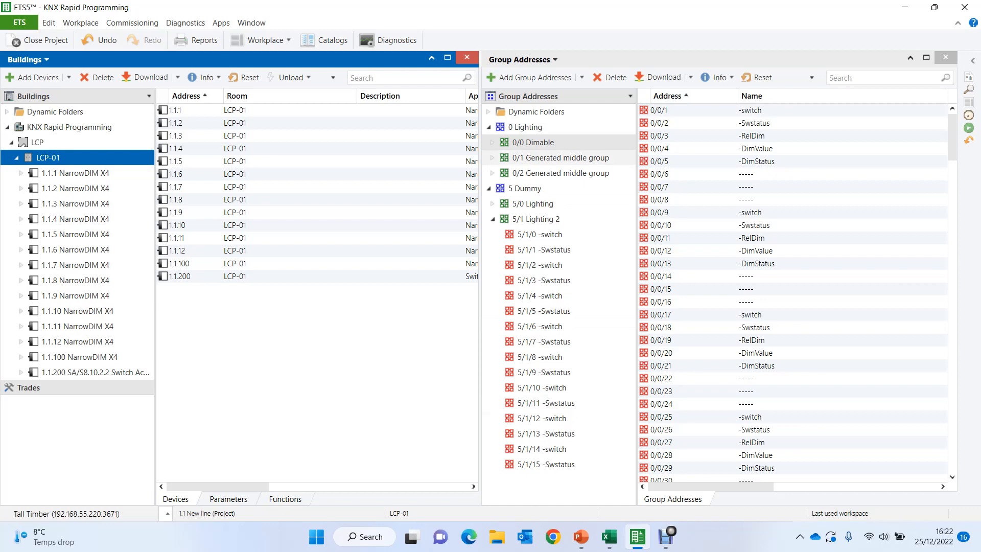
click(560, 158)
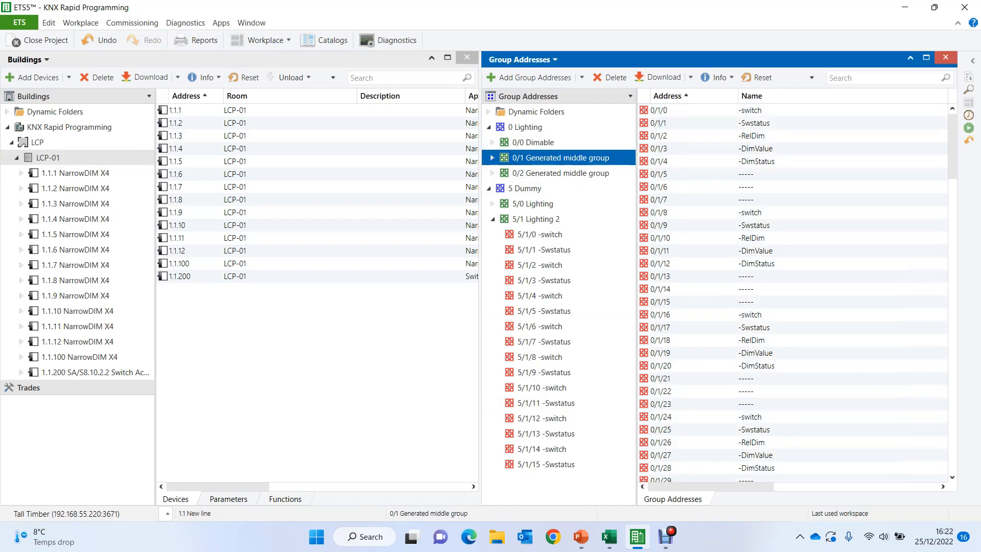
- Copy the 1.1.200 SA/S8.10.2.2 switch actuator and paste one copy into LCP, creating new group addresses in middle group 0/2
click(96, 373)
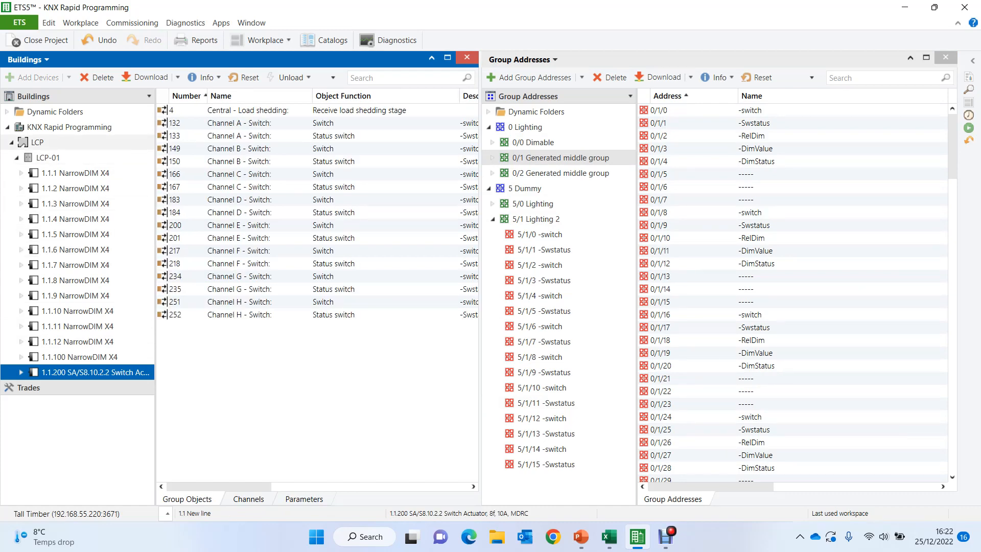
click(38, 143)
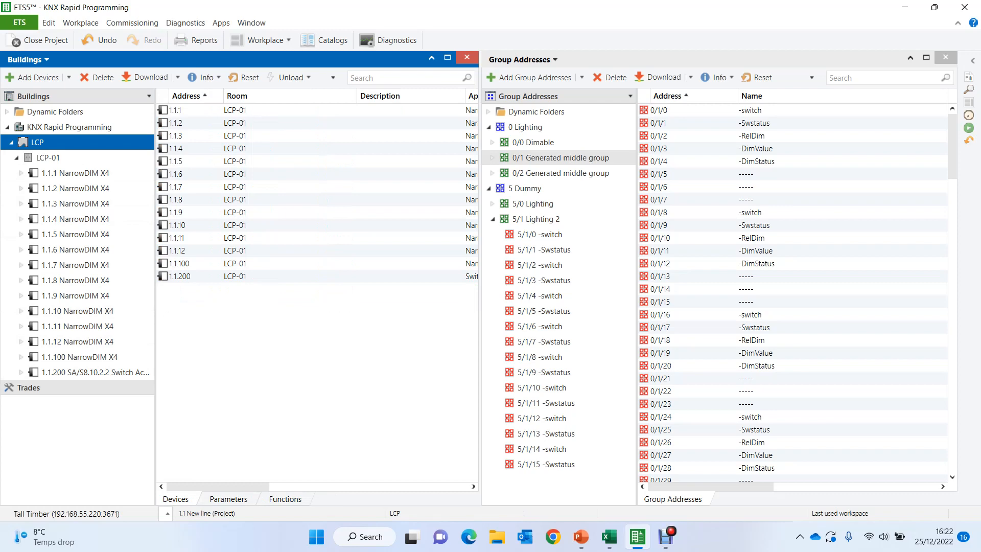
key(ctrl+shift+v)
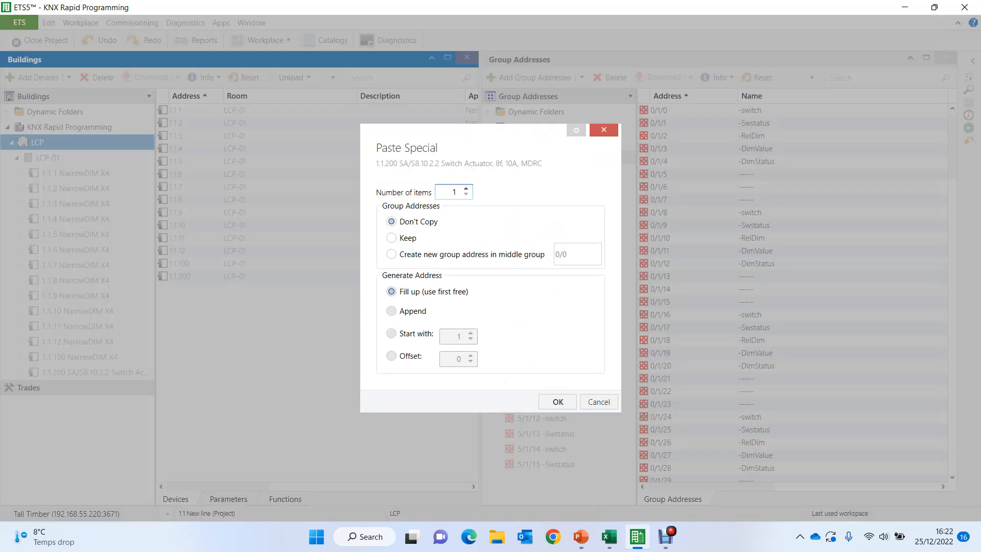
click(392, 254)
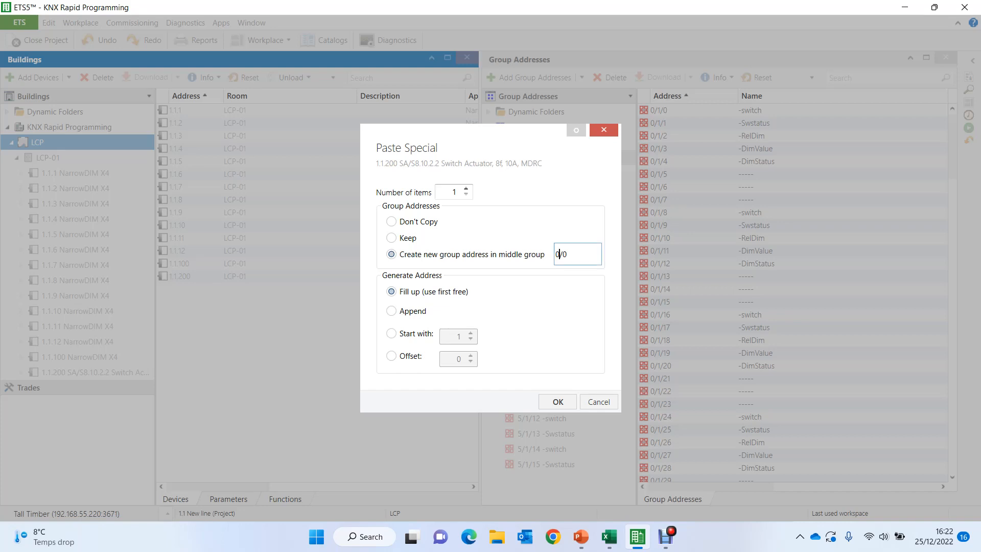
key(BackSpace)
text(2)
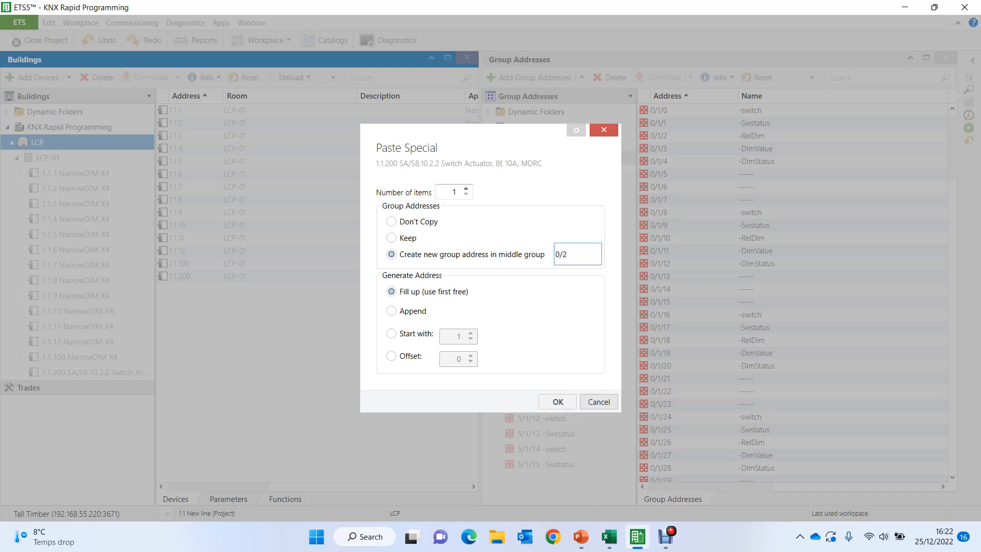
click(558, 402)
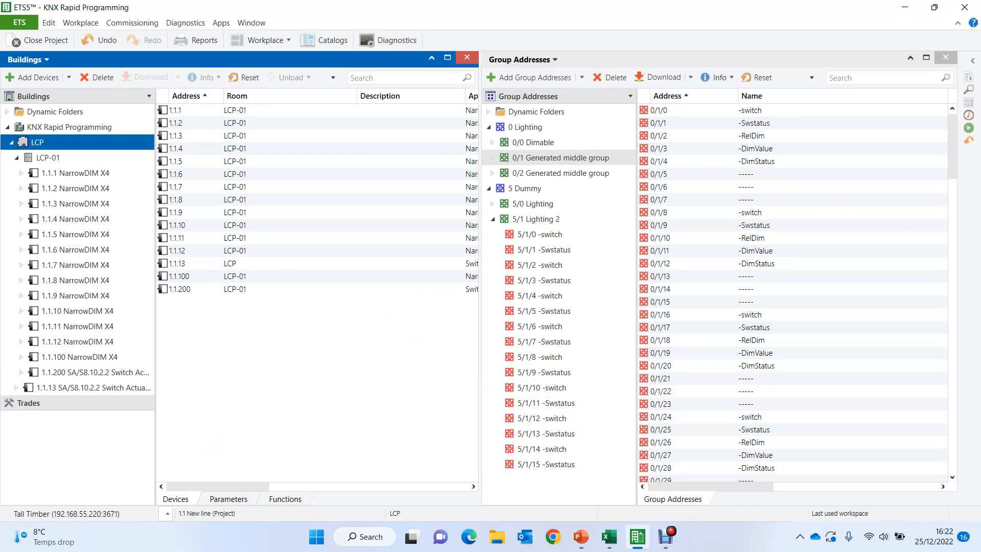
- Paste two copies of the 1.1.200 SA/S8.10.2.2 switch actuator into LCP-01, creating new group addresses in middle group 0/2
drag(155, 306, 118, 307)
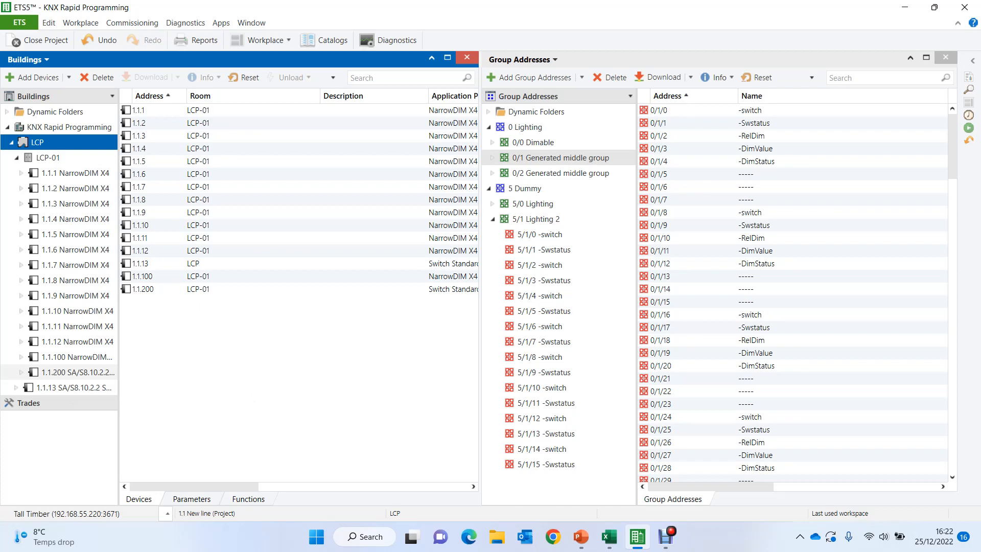
click(76, 372)
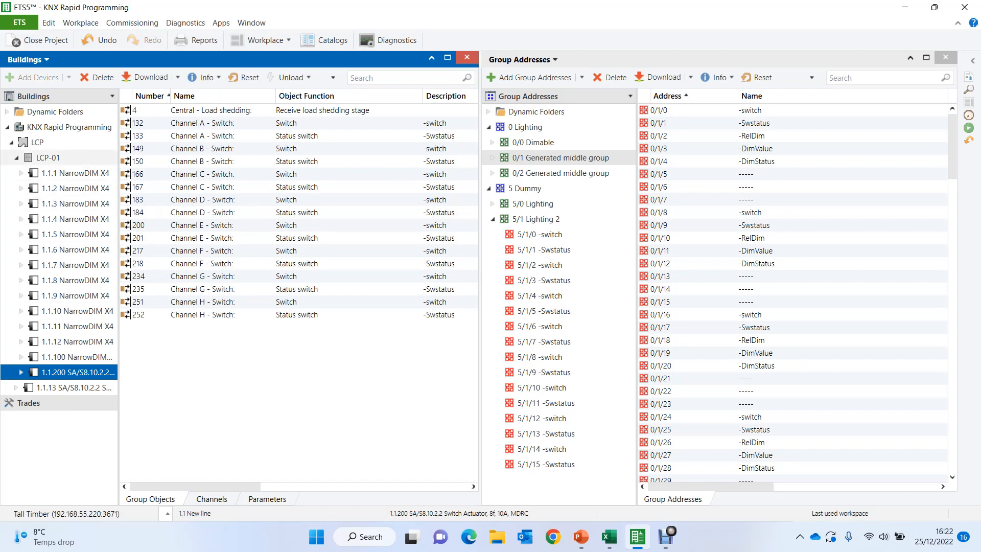
click(48, 157)
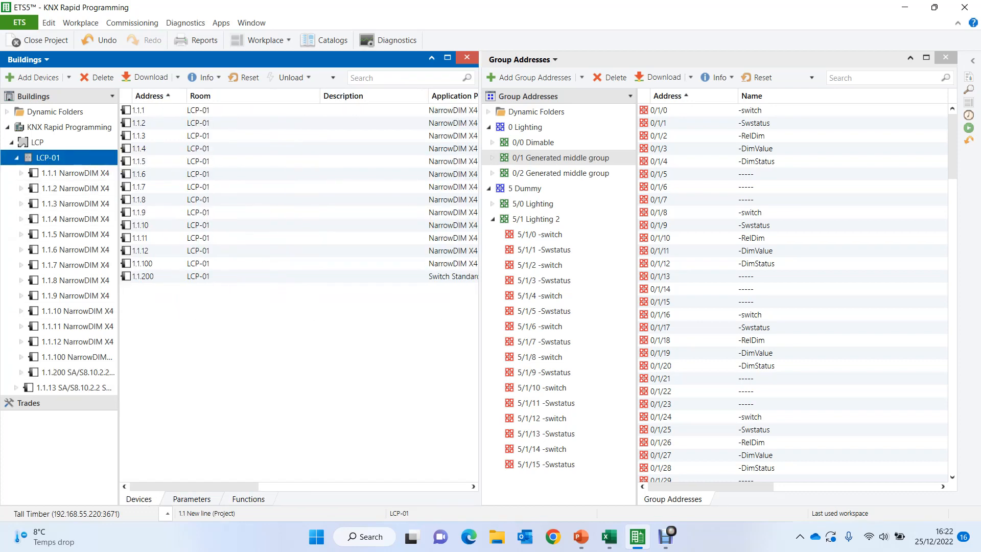
key(ctrl+shift+v)
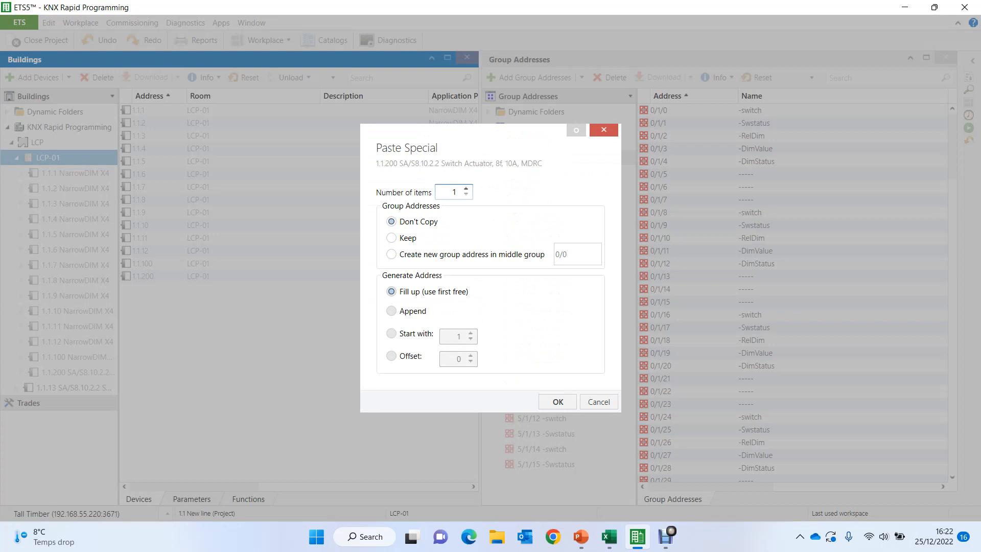
key(BackSpace)
click(391, 254)
click(577, 254)
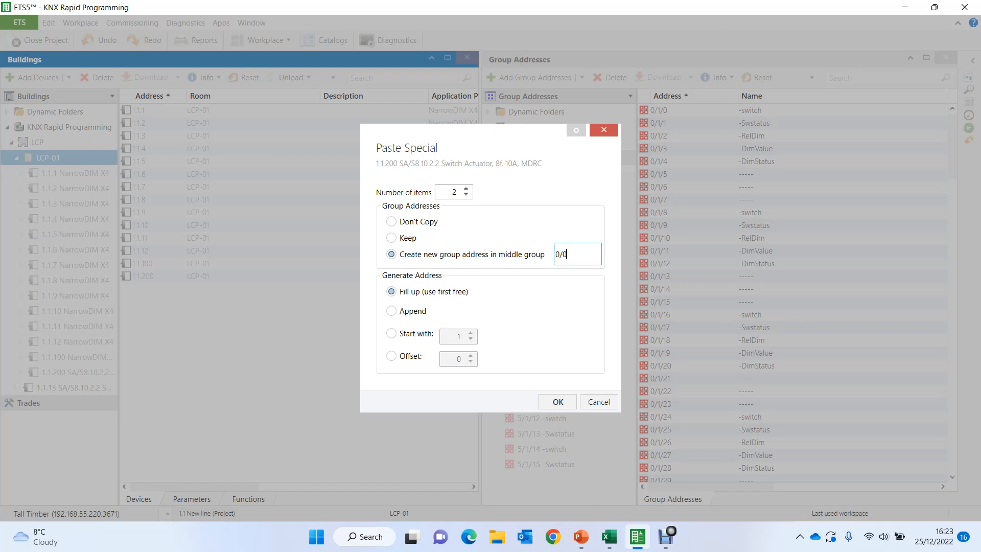
key(BackSpace)
text(2)
click(558, 402)
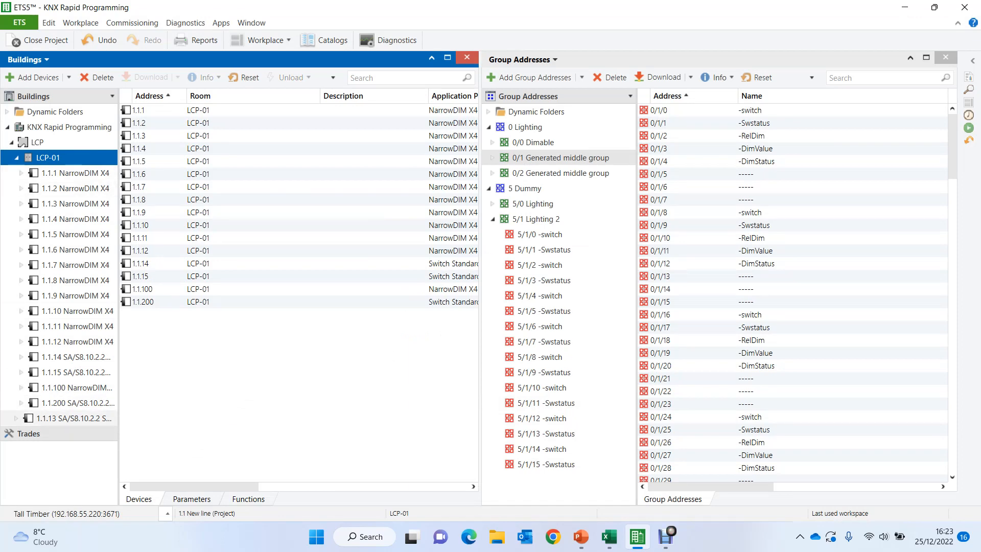
click(56, 418)
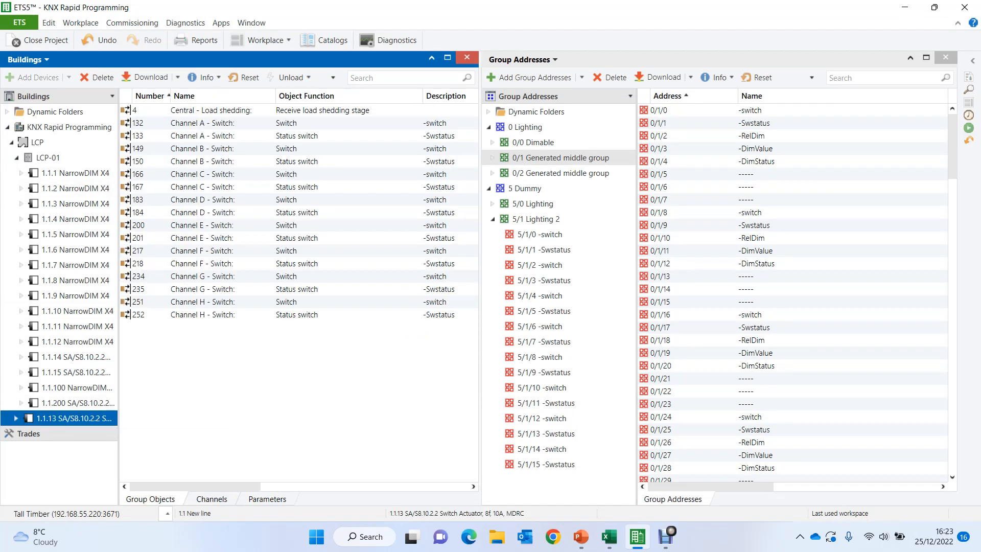
key(Delete)
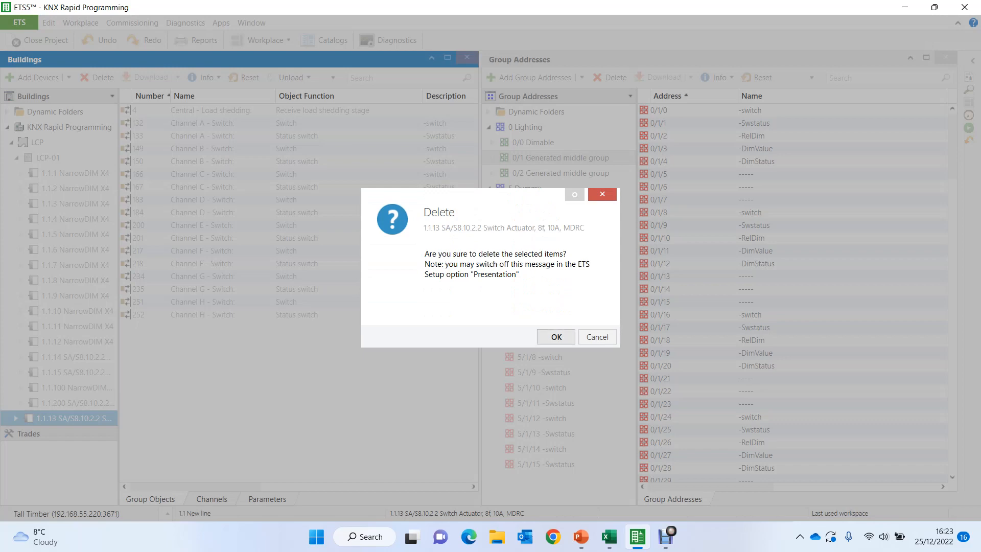
key(Return)
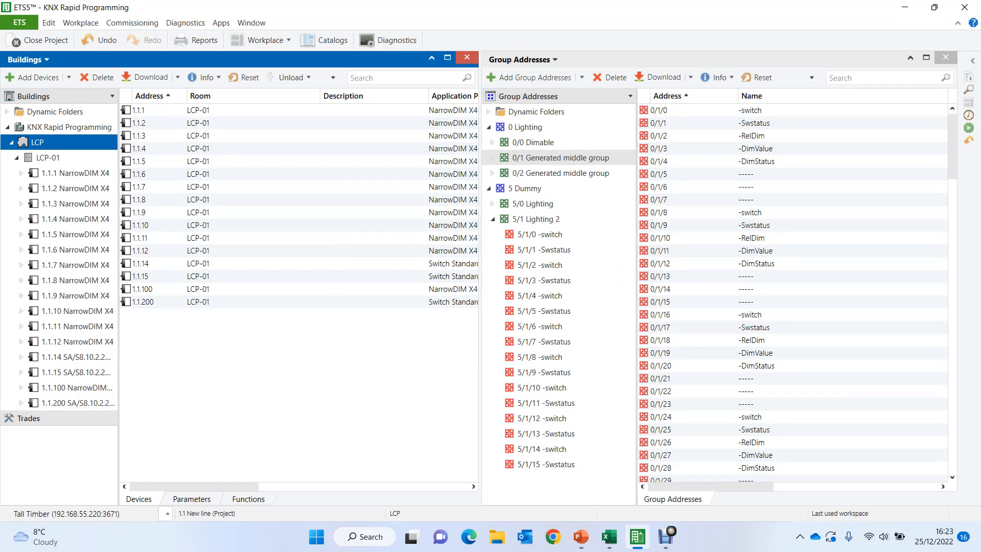
key(ctrl+z)
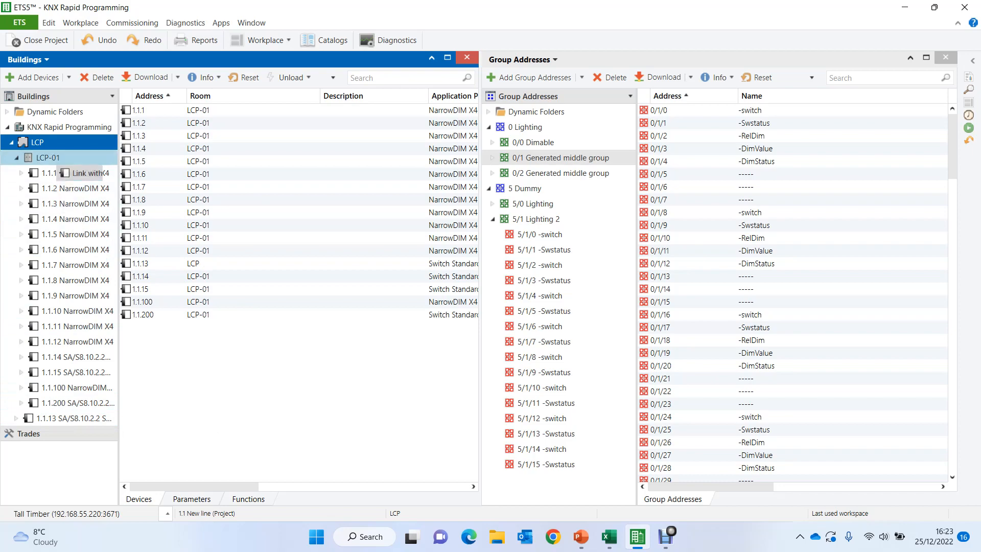
- Delete the template devices 1.1.100 NarrowDIM X4 and 1.1.200 SA/S8.10.2.2 from LCP-01
click(57, 403)
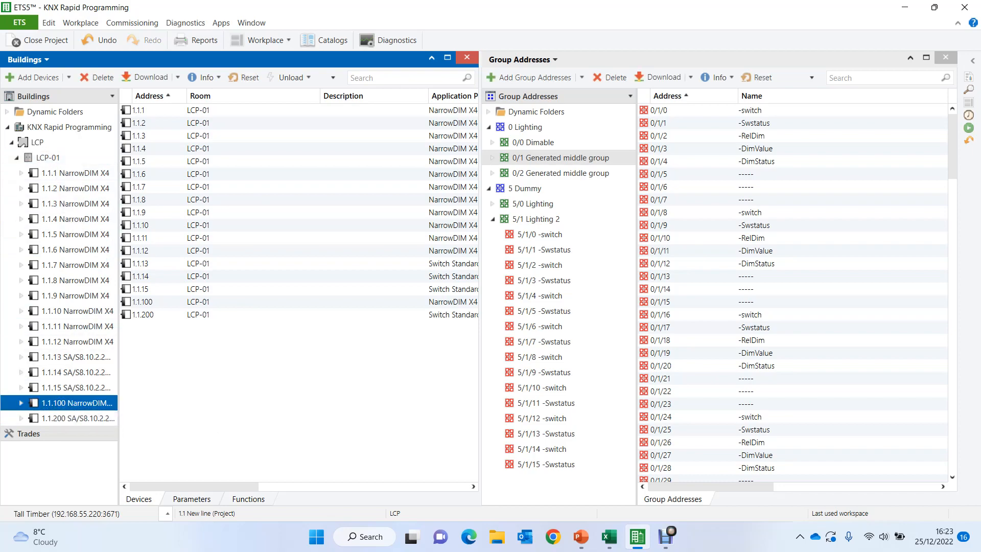
key(Delete)
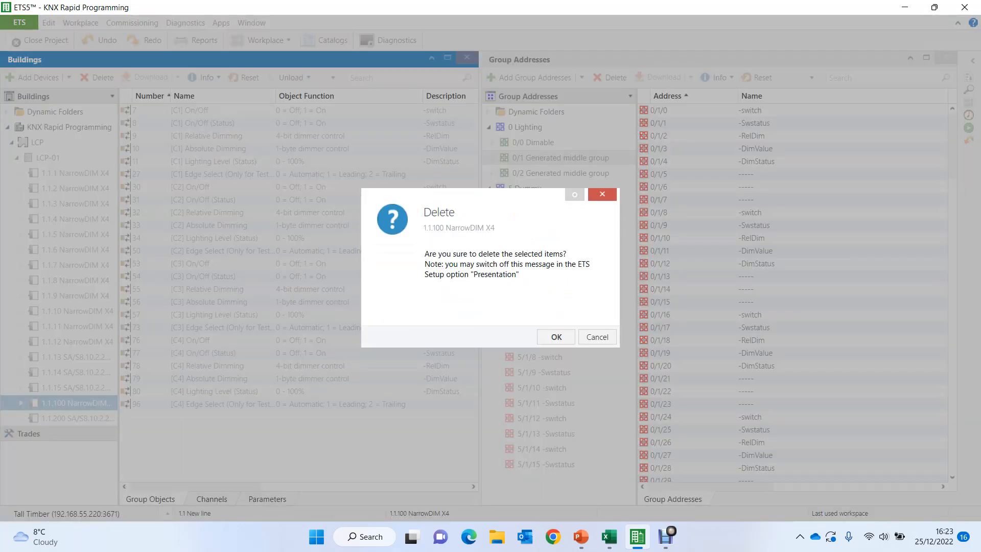
key(Return)
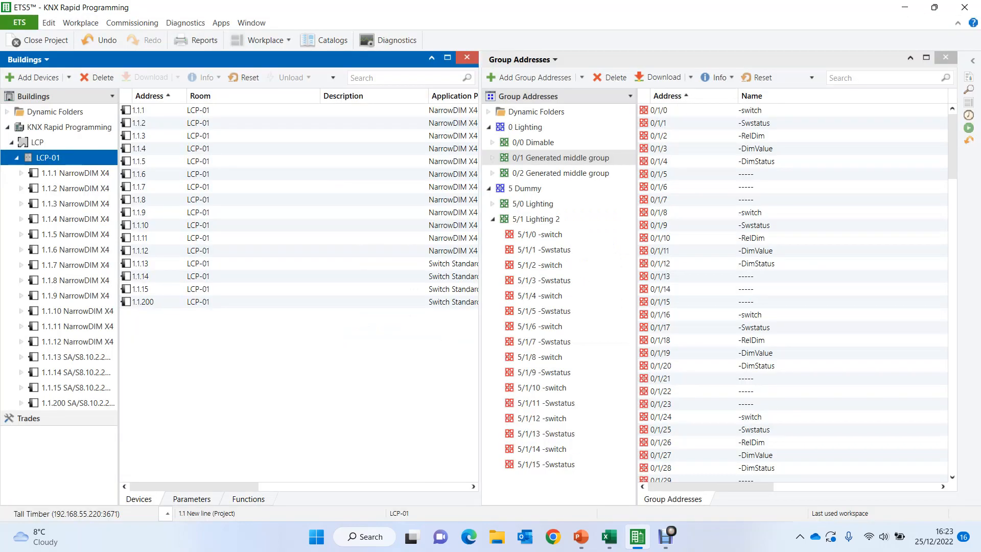
key(Delete)
key(Return)
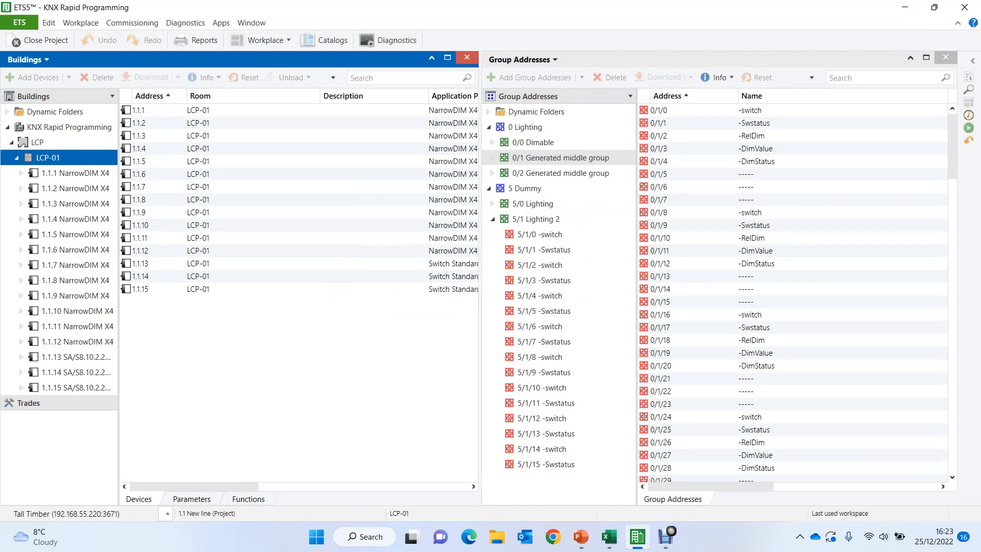
- Delete the main group 5 Dummy with all its middle groups and group addresses
click(75, 173)
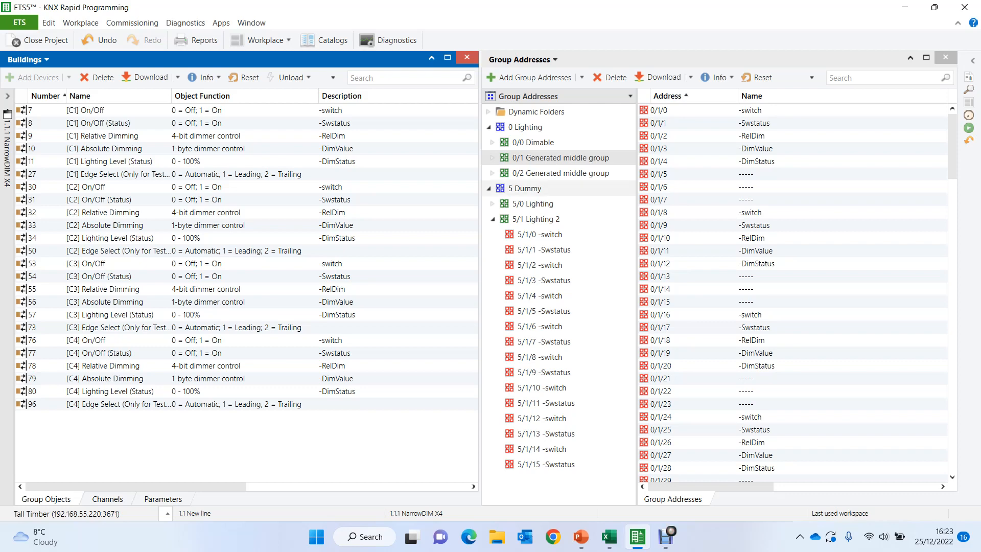
click(525, 188)
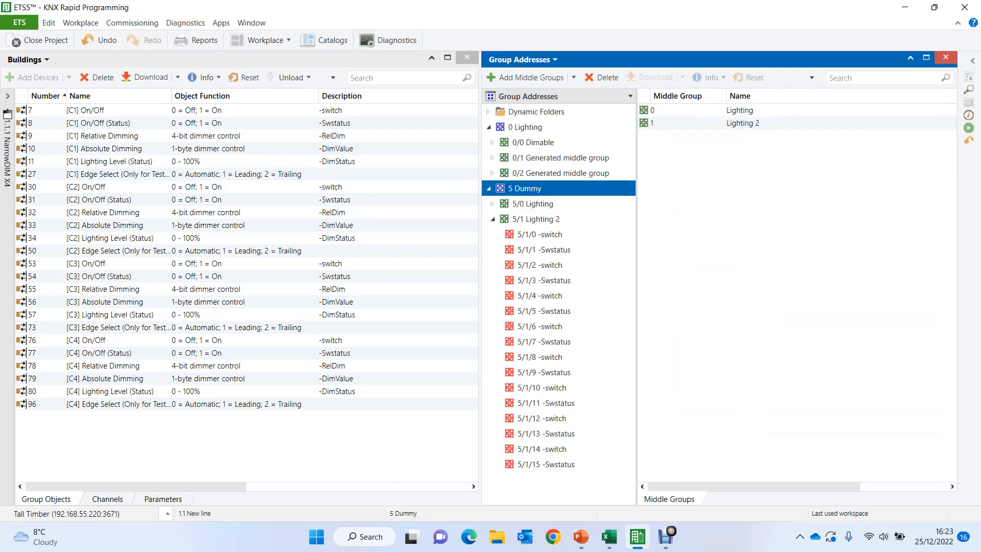
right_click(513, 189)
click(546, 264)
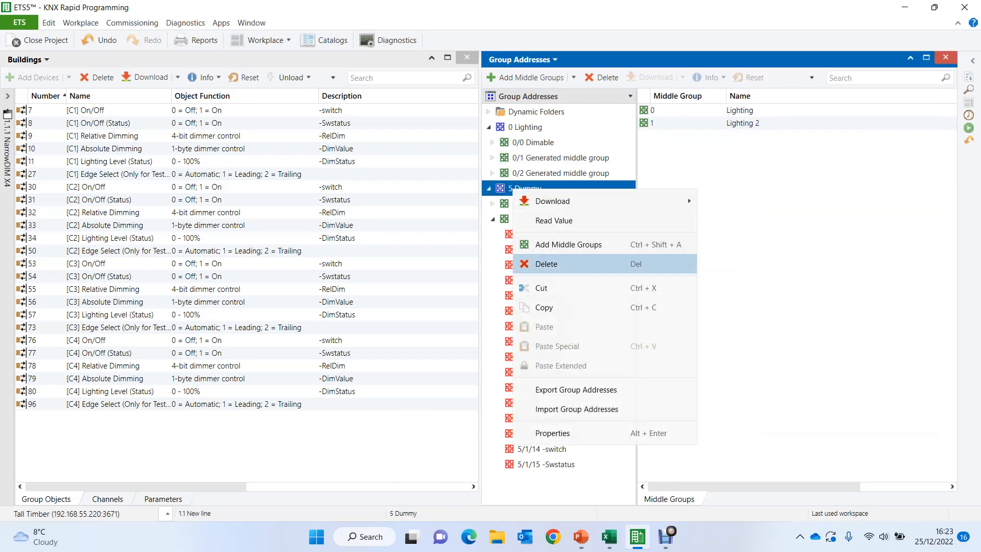
click(556, 337)
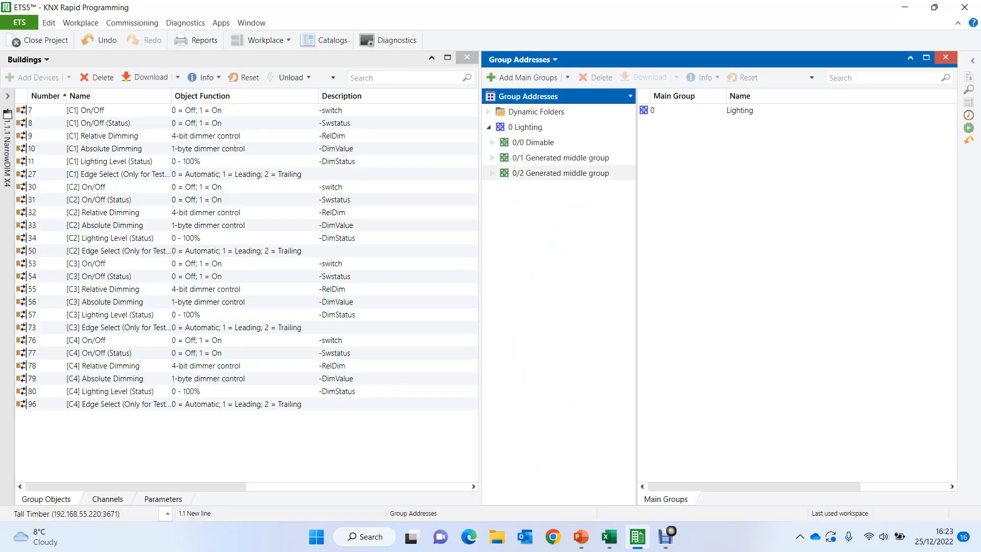
- Import the group addresses from KNXRapidProgramming.csv on the Desktop, starting from middle group 0/2
click(548, 174)
right_click(534, 170)
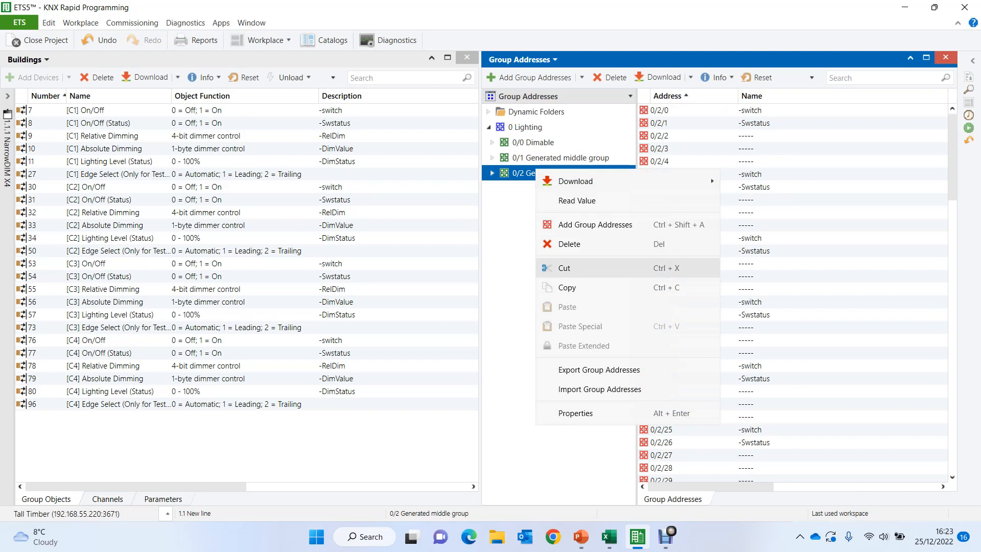
click(599, 389)
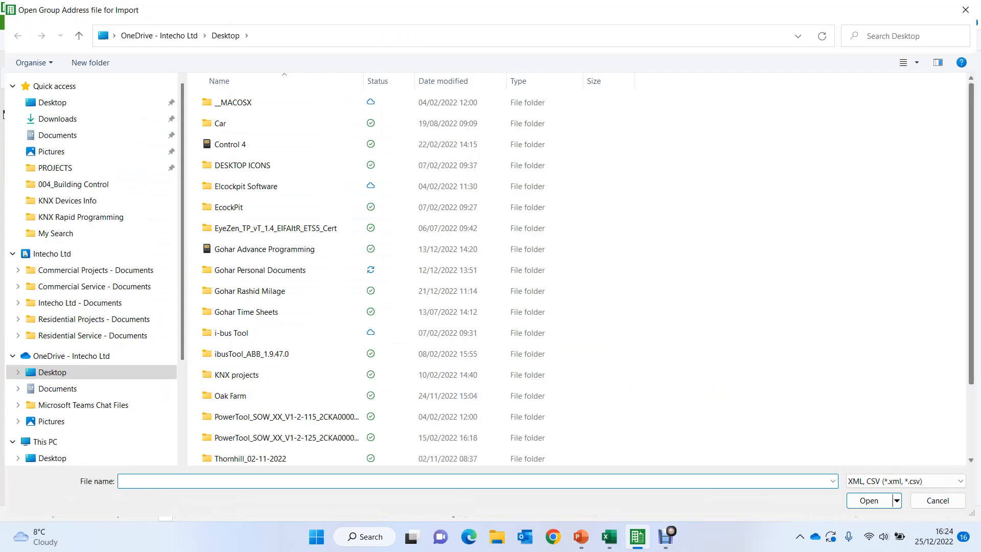
scroll(260, 436, down, 2)
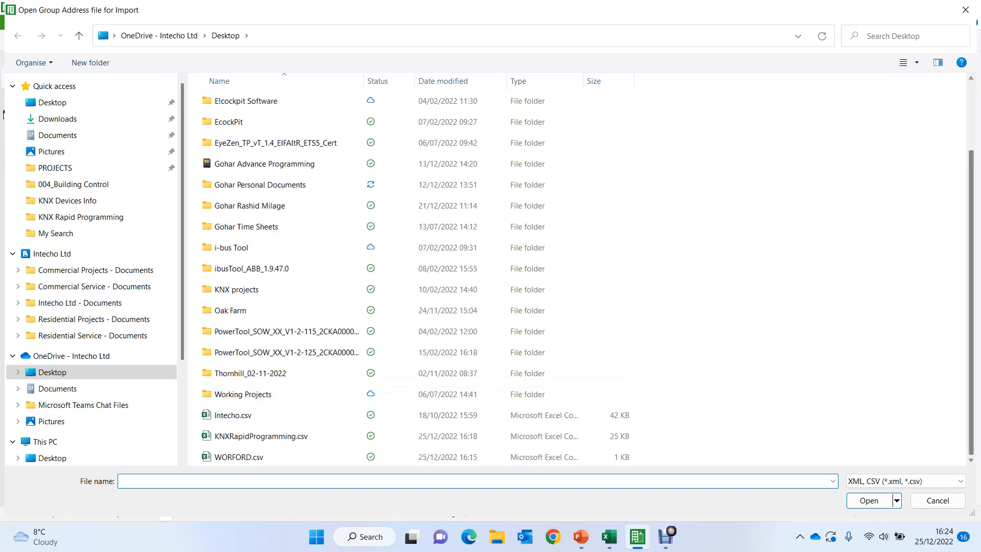
double_click(260, 435)
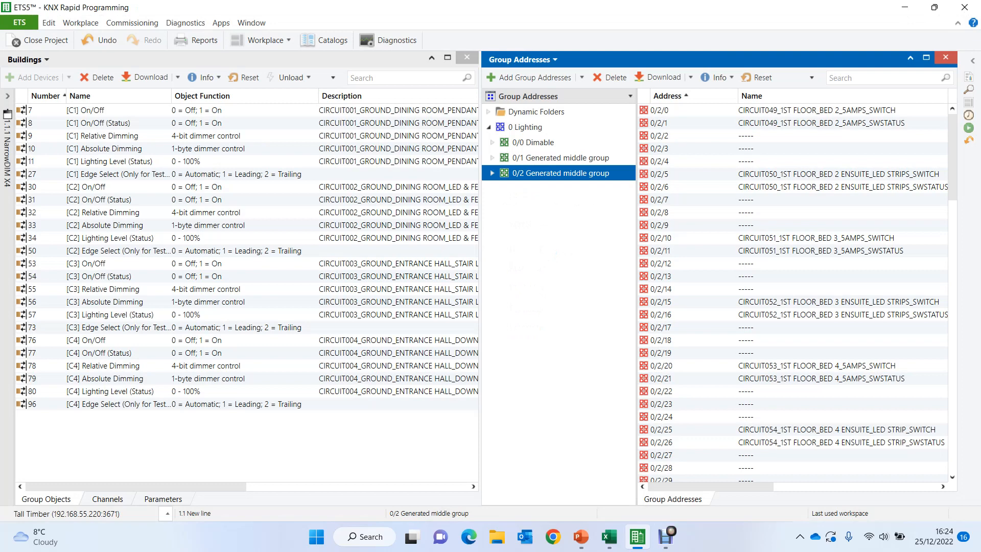
- Review the group object descriptions of 1.1.1 NarrowDIM X4, closing the Group Addresses view and expanding the collapsed Buildings tree
drag(136, 487, 181, 486)
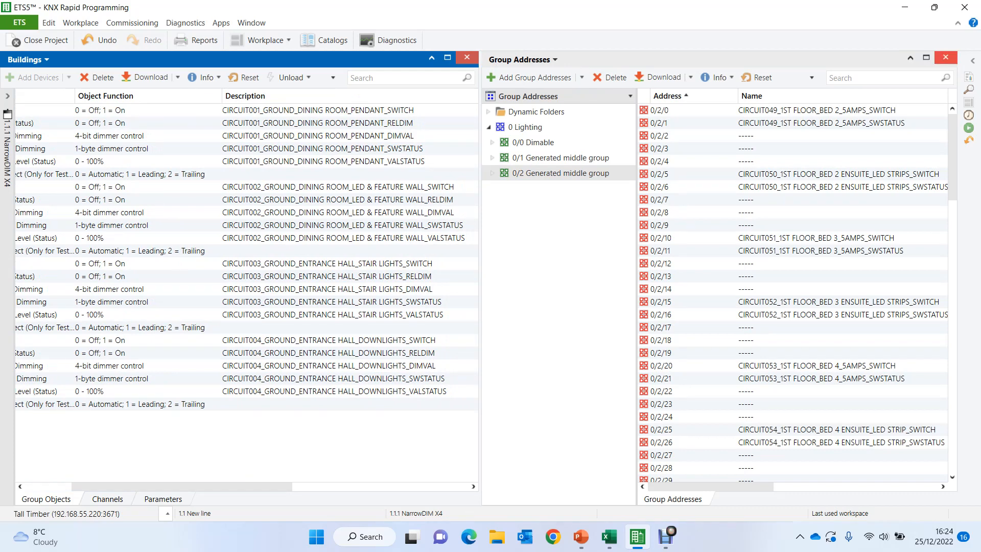
click(946, 57)
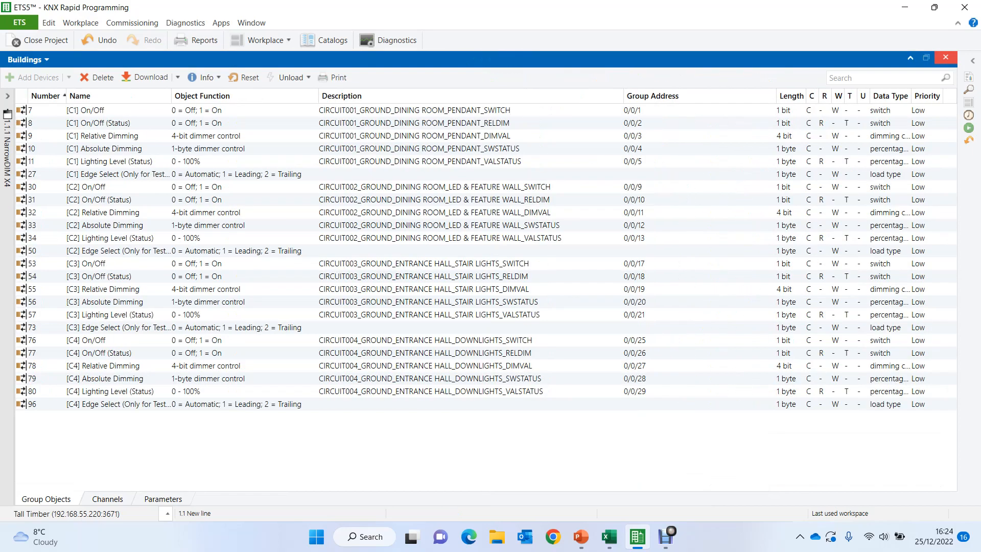
click(8, 97)
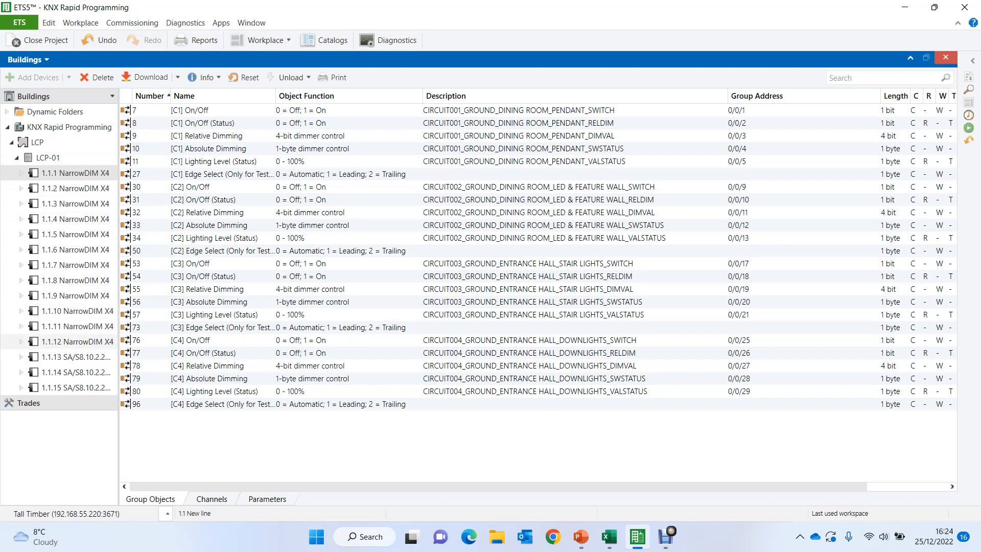
- Search the group objects of all devices from 1.1.1 to 1.1.15 in LCP-01 for "_dining"
shift+click(76, 342)
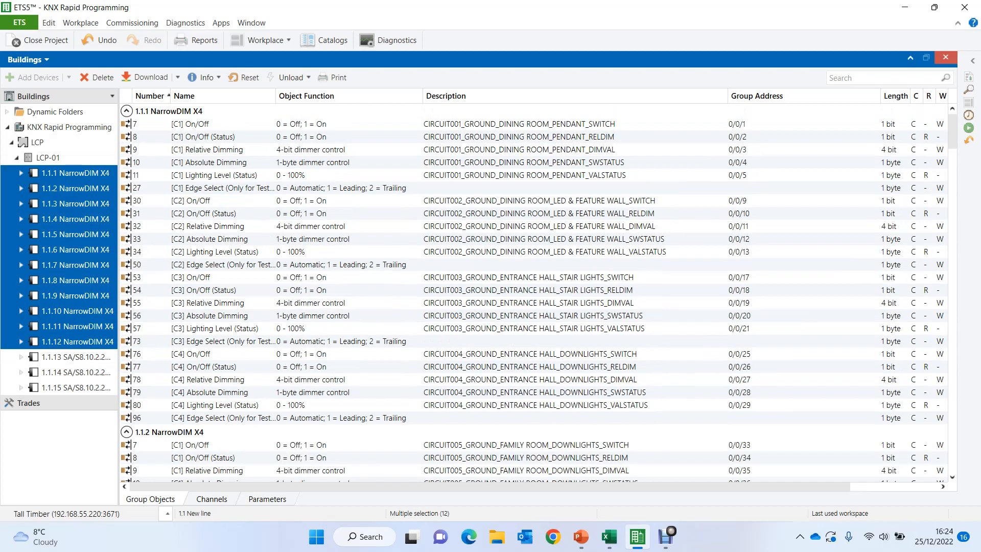
shift+click(76, 387)
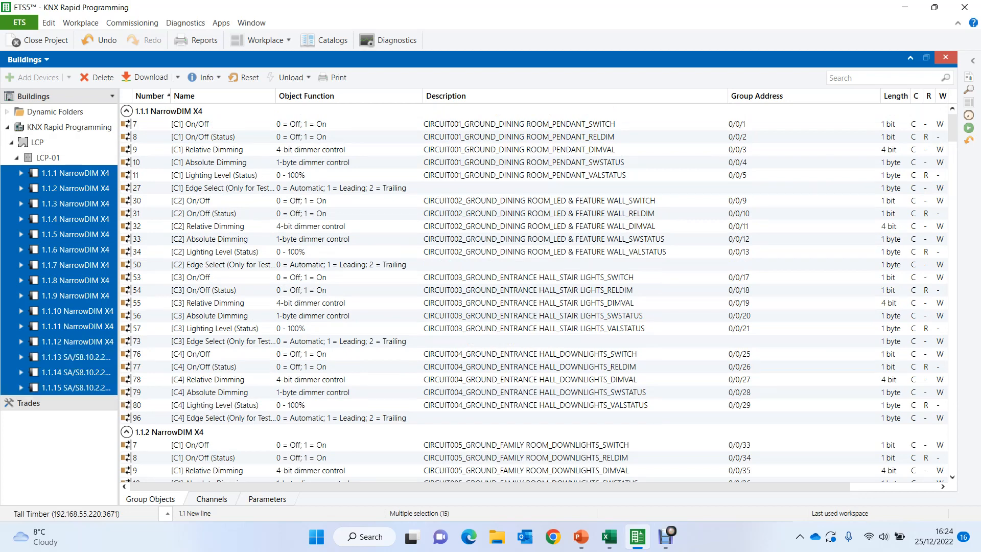
click(879, 78)
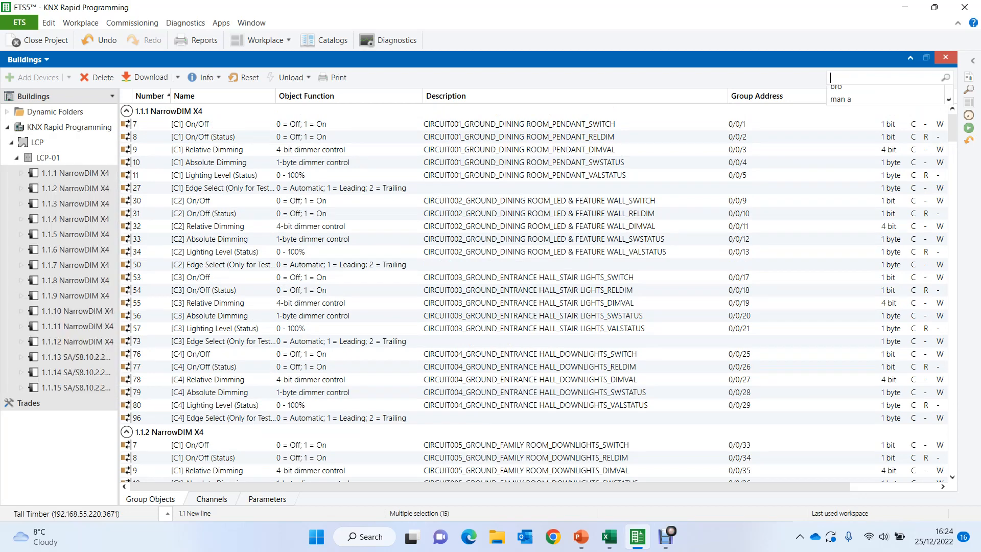
text(_dining)
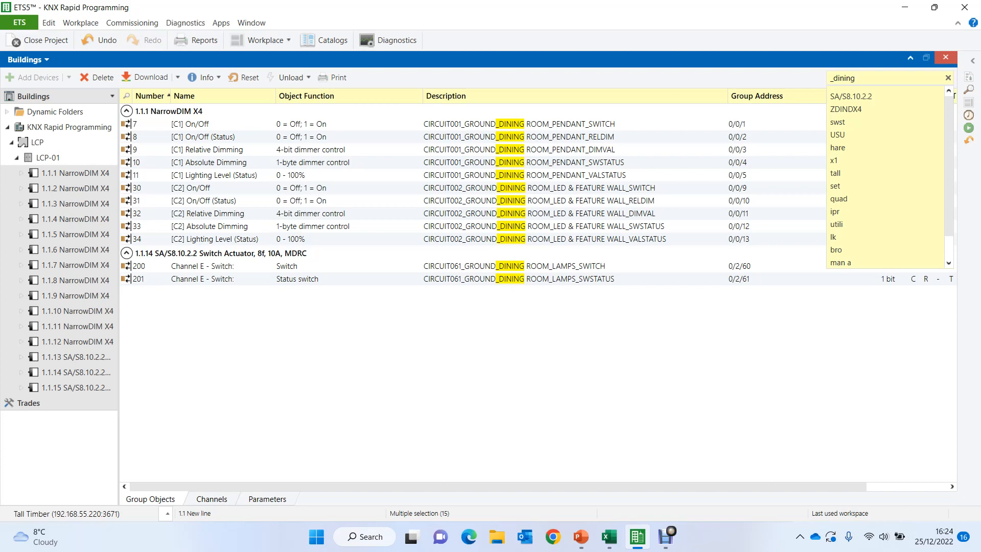
- Narrow the group object search to the dining room switch objects with "_dining _switch"
text(-Switch)
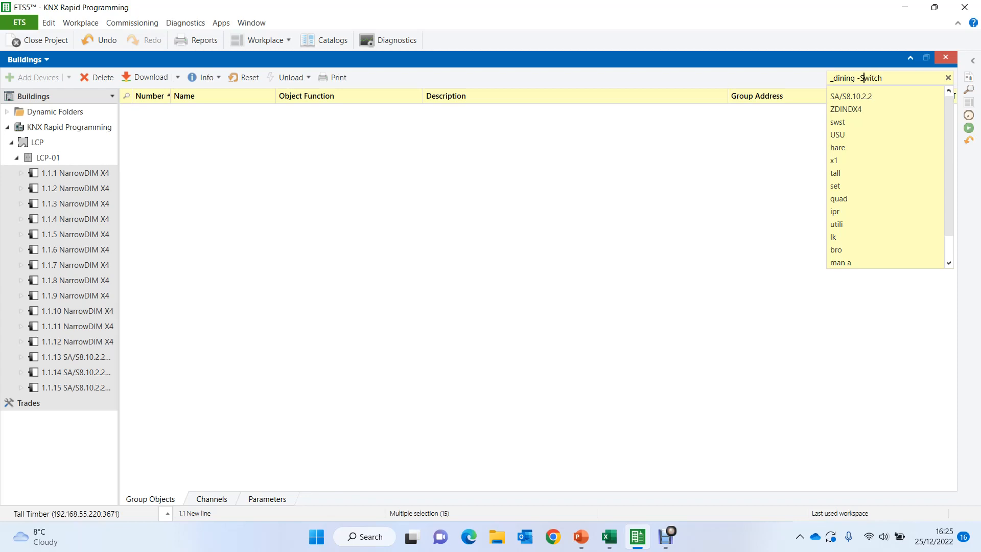
key(BackSpace)
text(_)
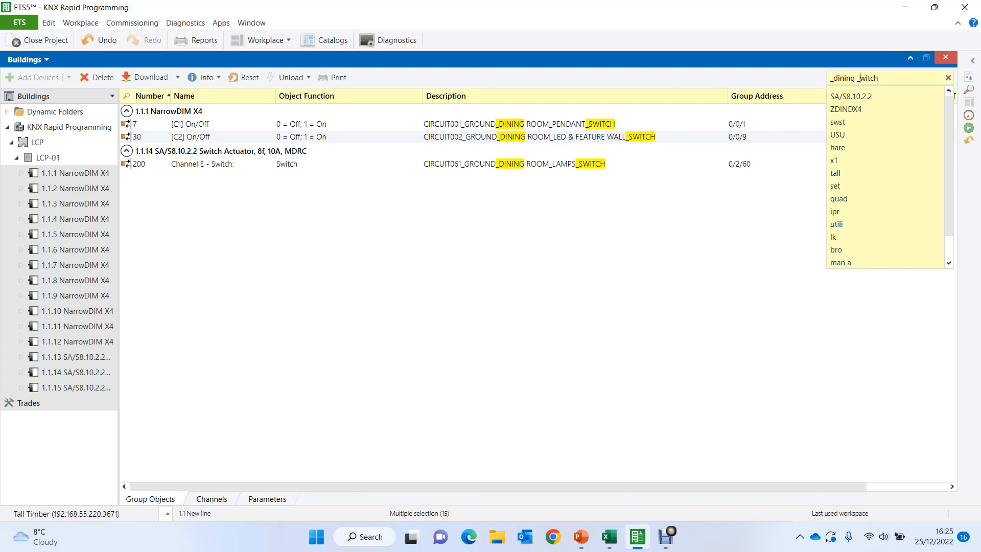
- Change the group object search to "_dining _reldim" to filter the dining room relative dimming descriptions
key(BackSpace)
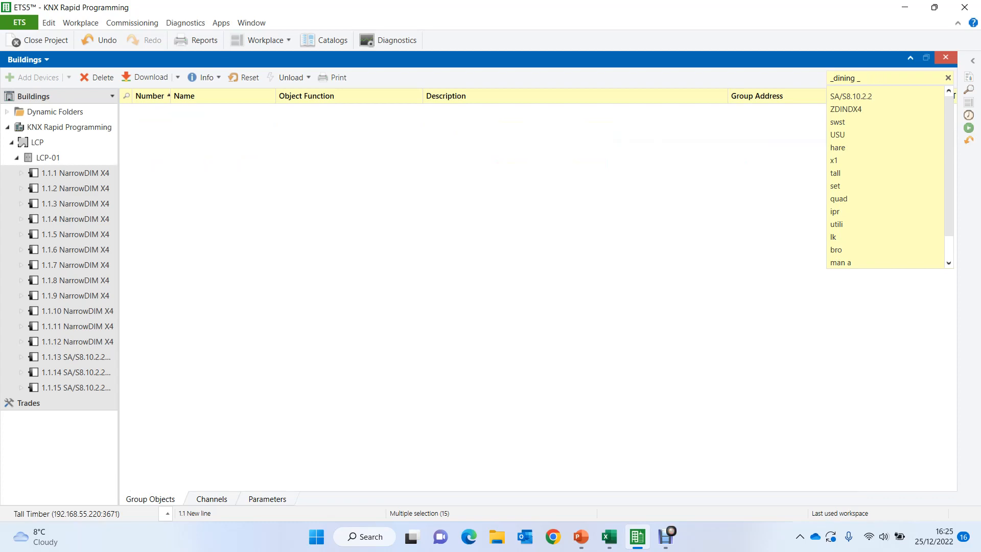
key(BackSpace)
text(r)
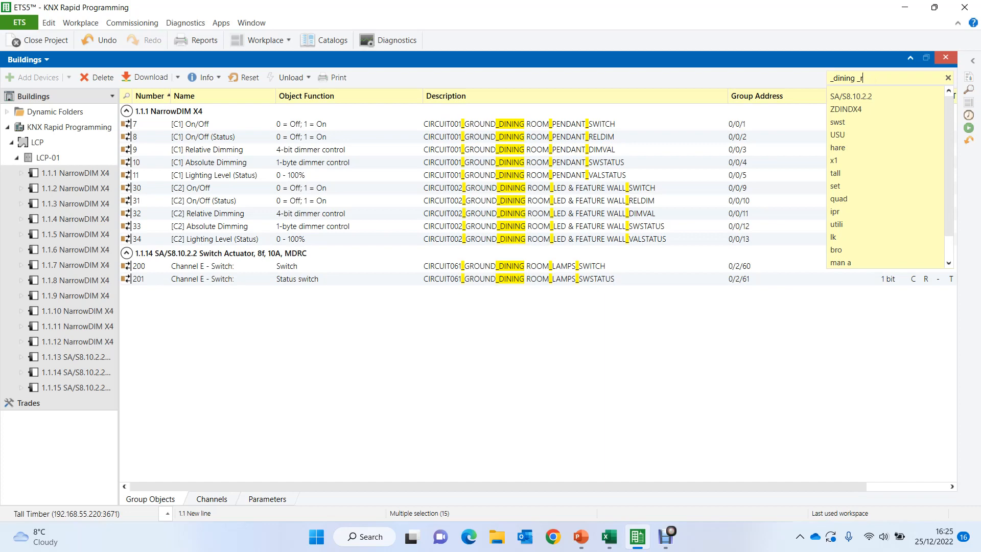
text(eldim)
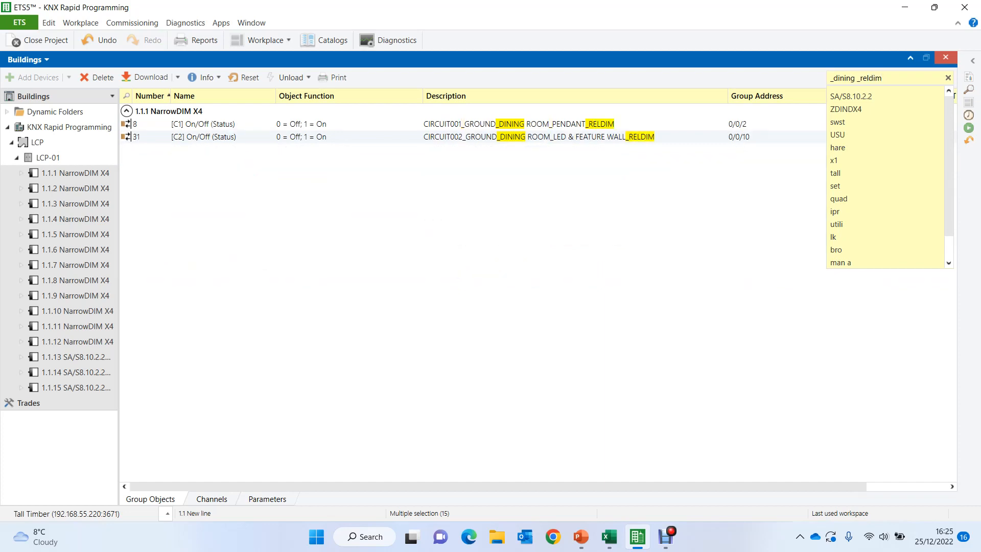
- Change the group object search to "_dining _dimv" to filter the dining room dimming value descriptions
key(BackSpace)
key(BackSpace)
key(BackSpace)
key(BackSpace)
text(dimv)
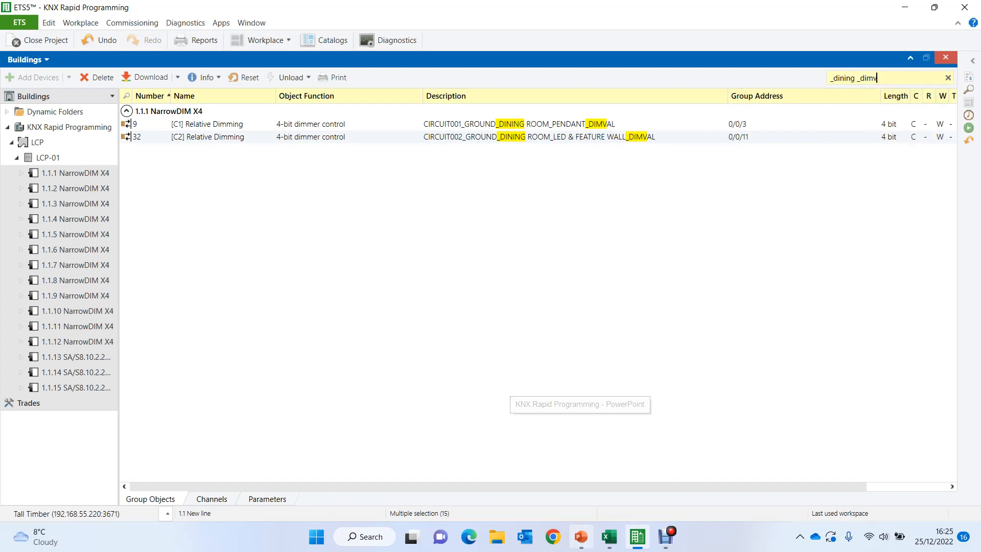
- Switch to the KNX Rapid Programming presentation in PowerPoint and show the closing "Thanks for watching" slide
click(581, 537)
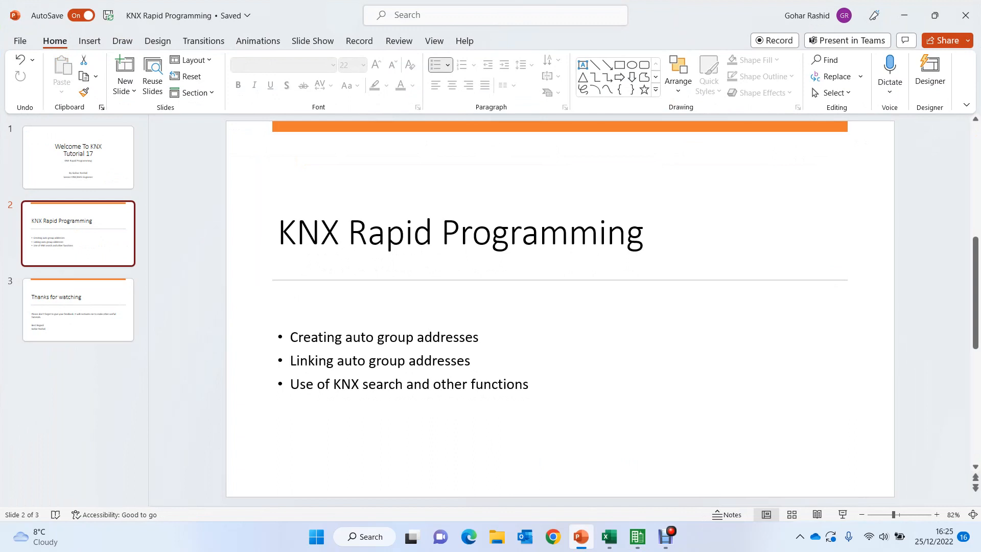
key(Down)
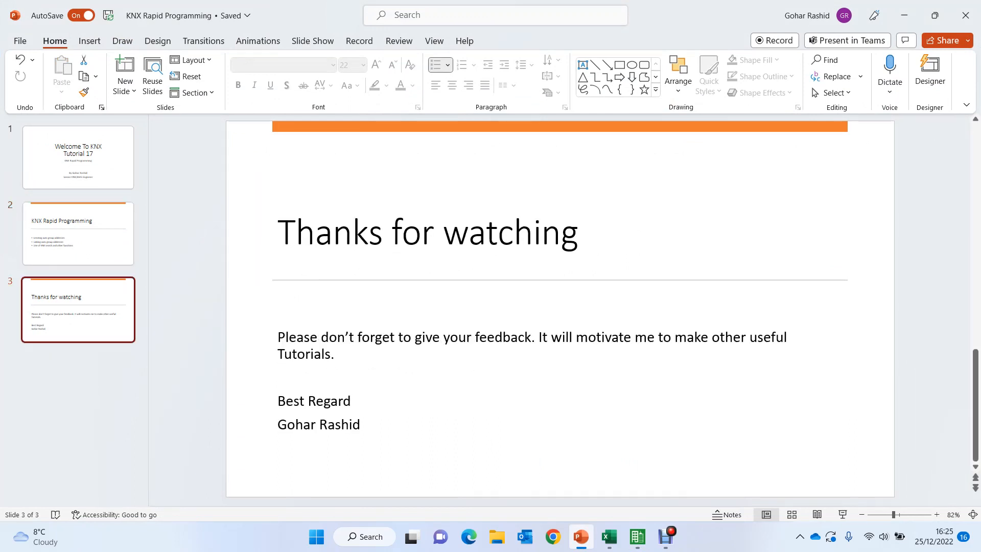